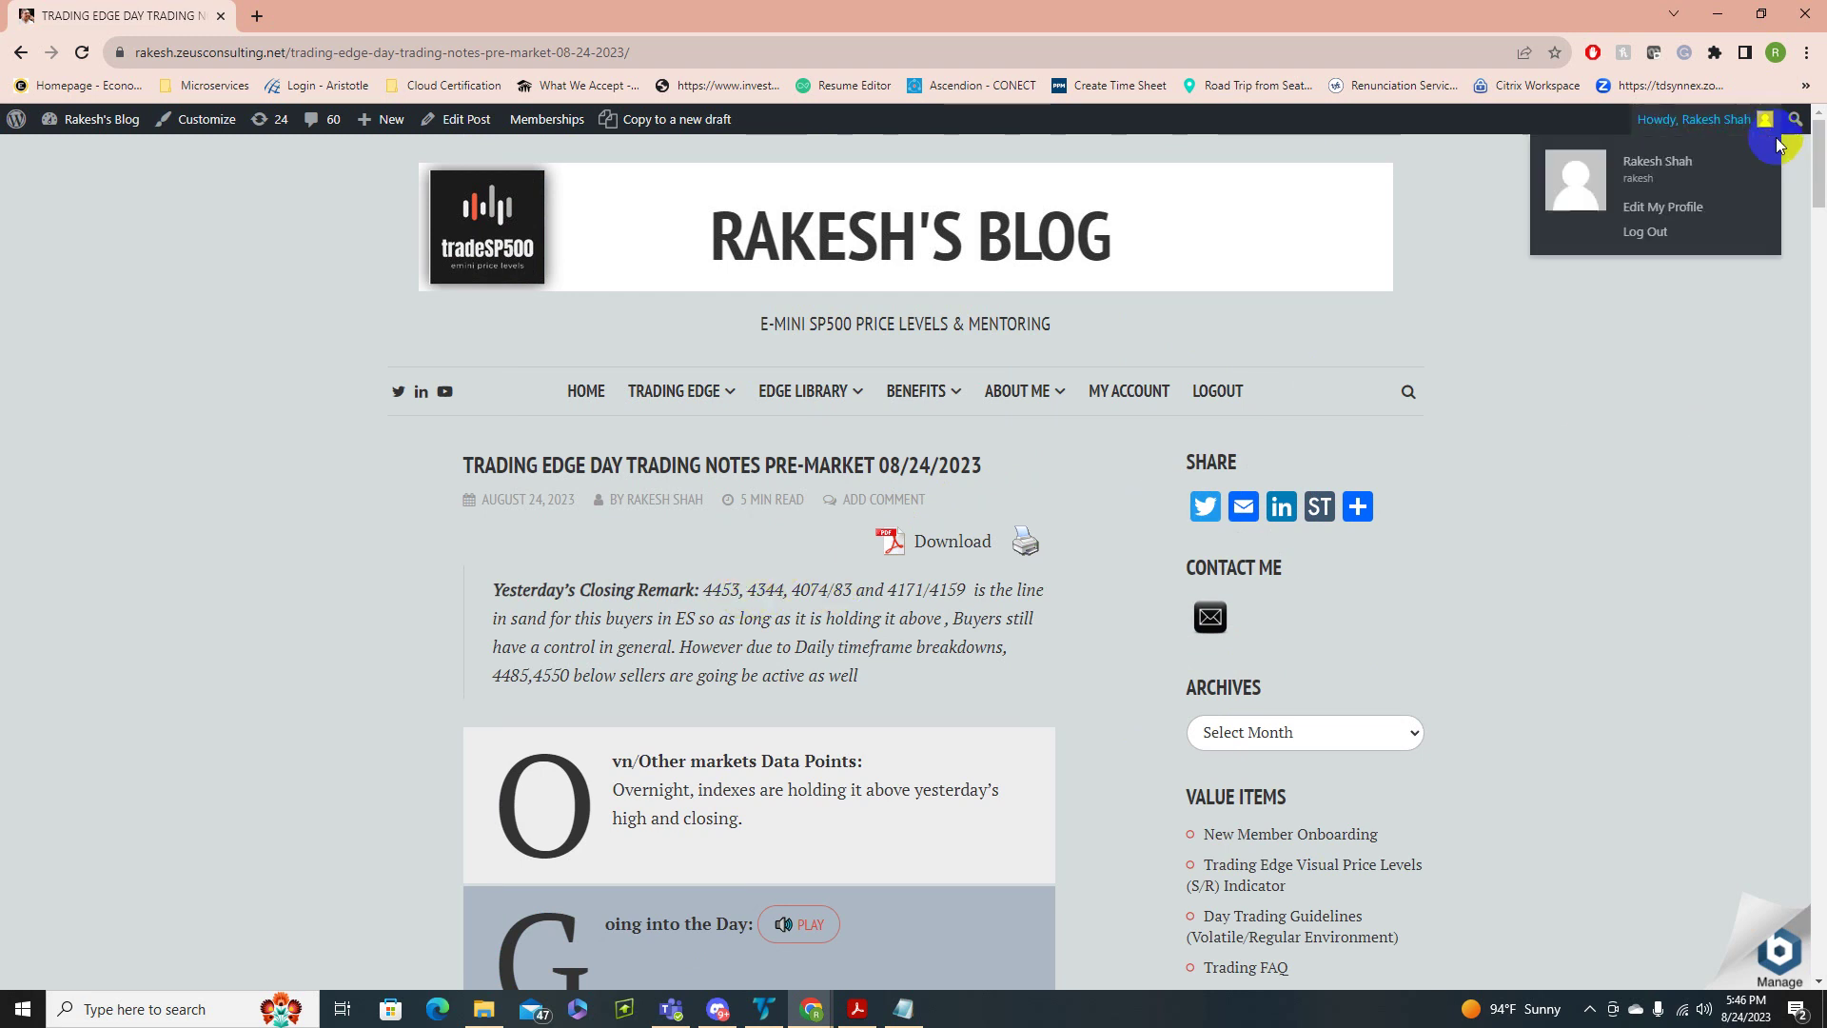
- Scroll the 08/24/2023 pre-market post down to the Going into the Day Overall View levels
{"action": "left_click_drag", "start_coordinate": [1819, 164], "coordinate": [1820, 218]}
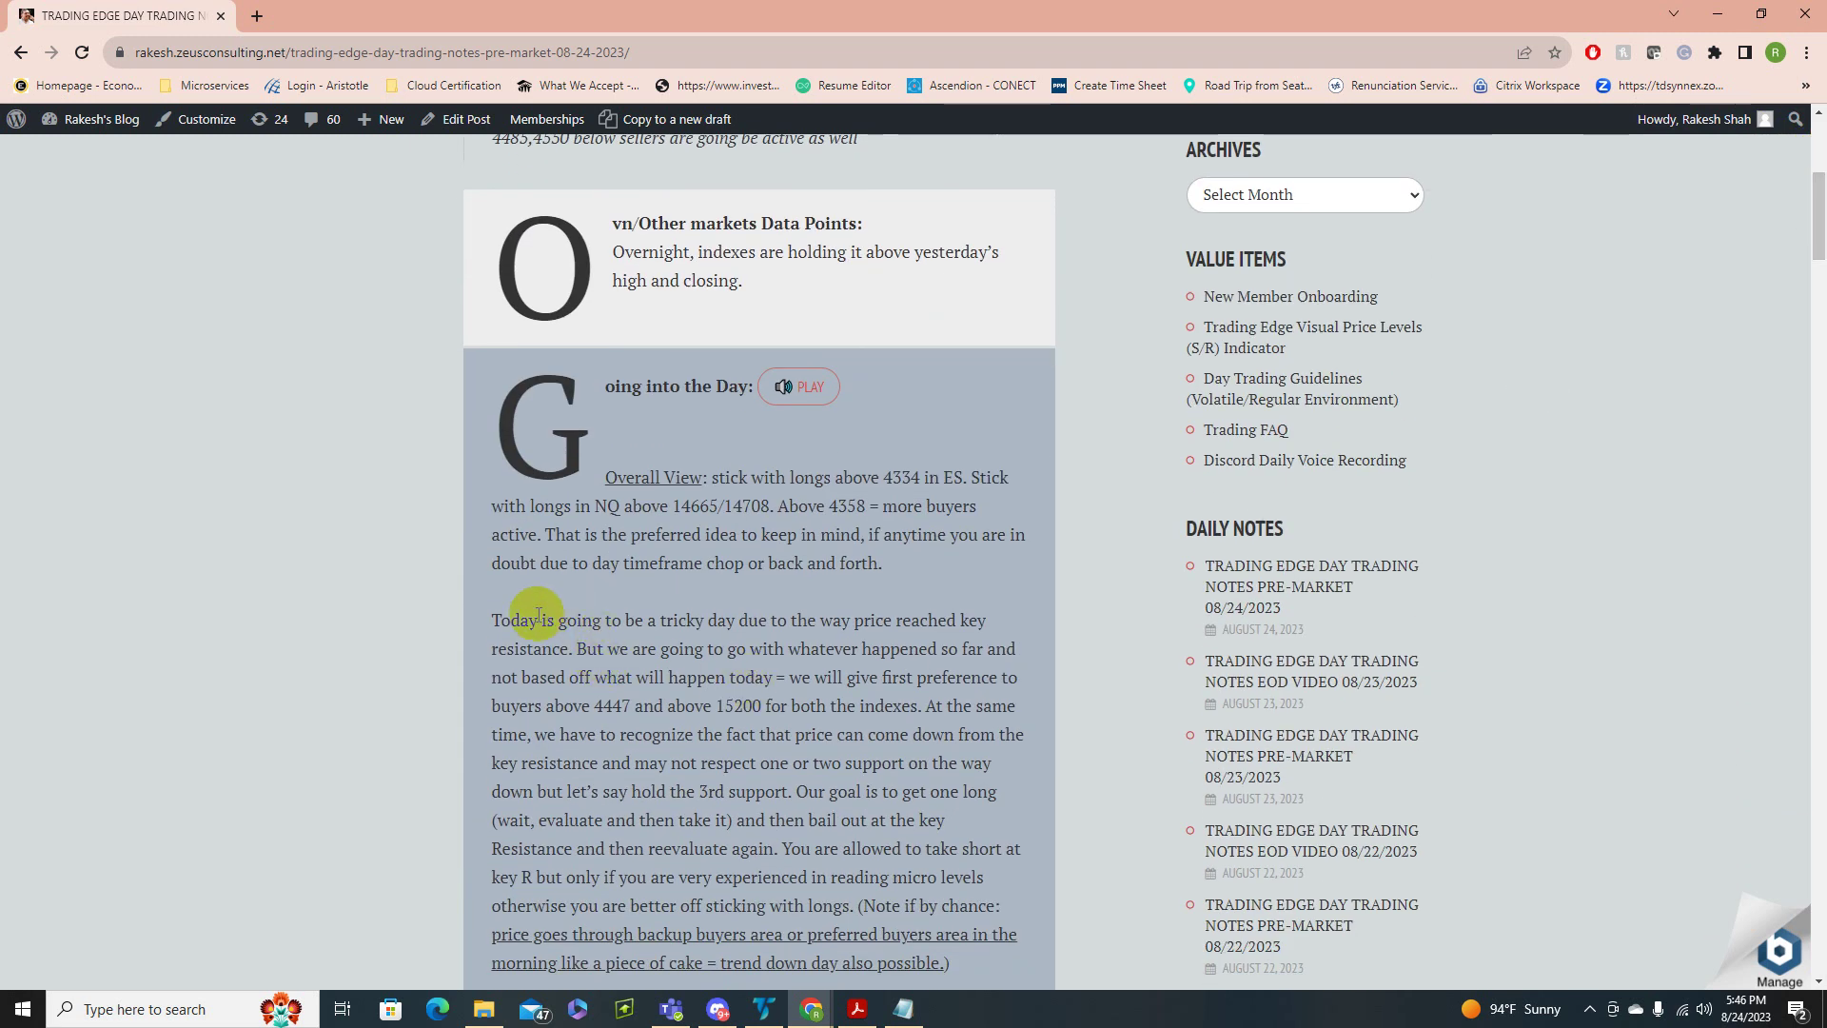
{"action": "left_click_drag", "start_coordinate": [510, 619], "coordinate": [643, 619]}
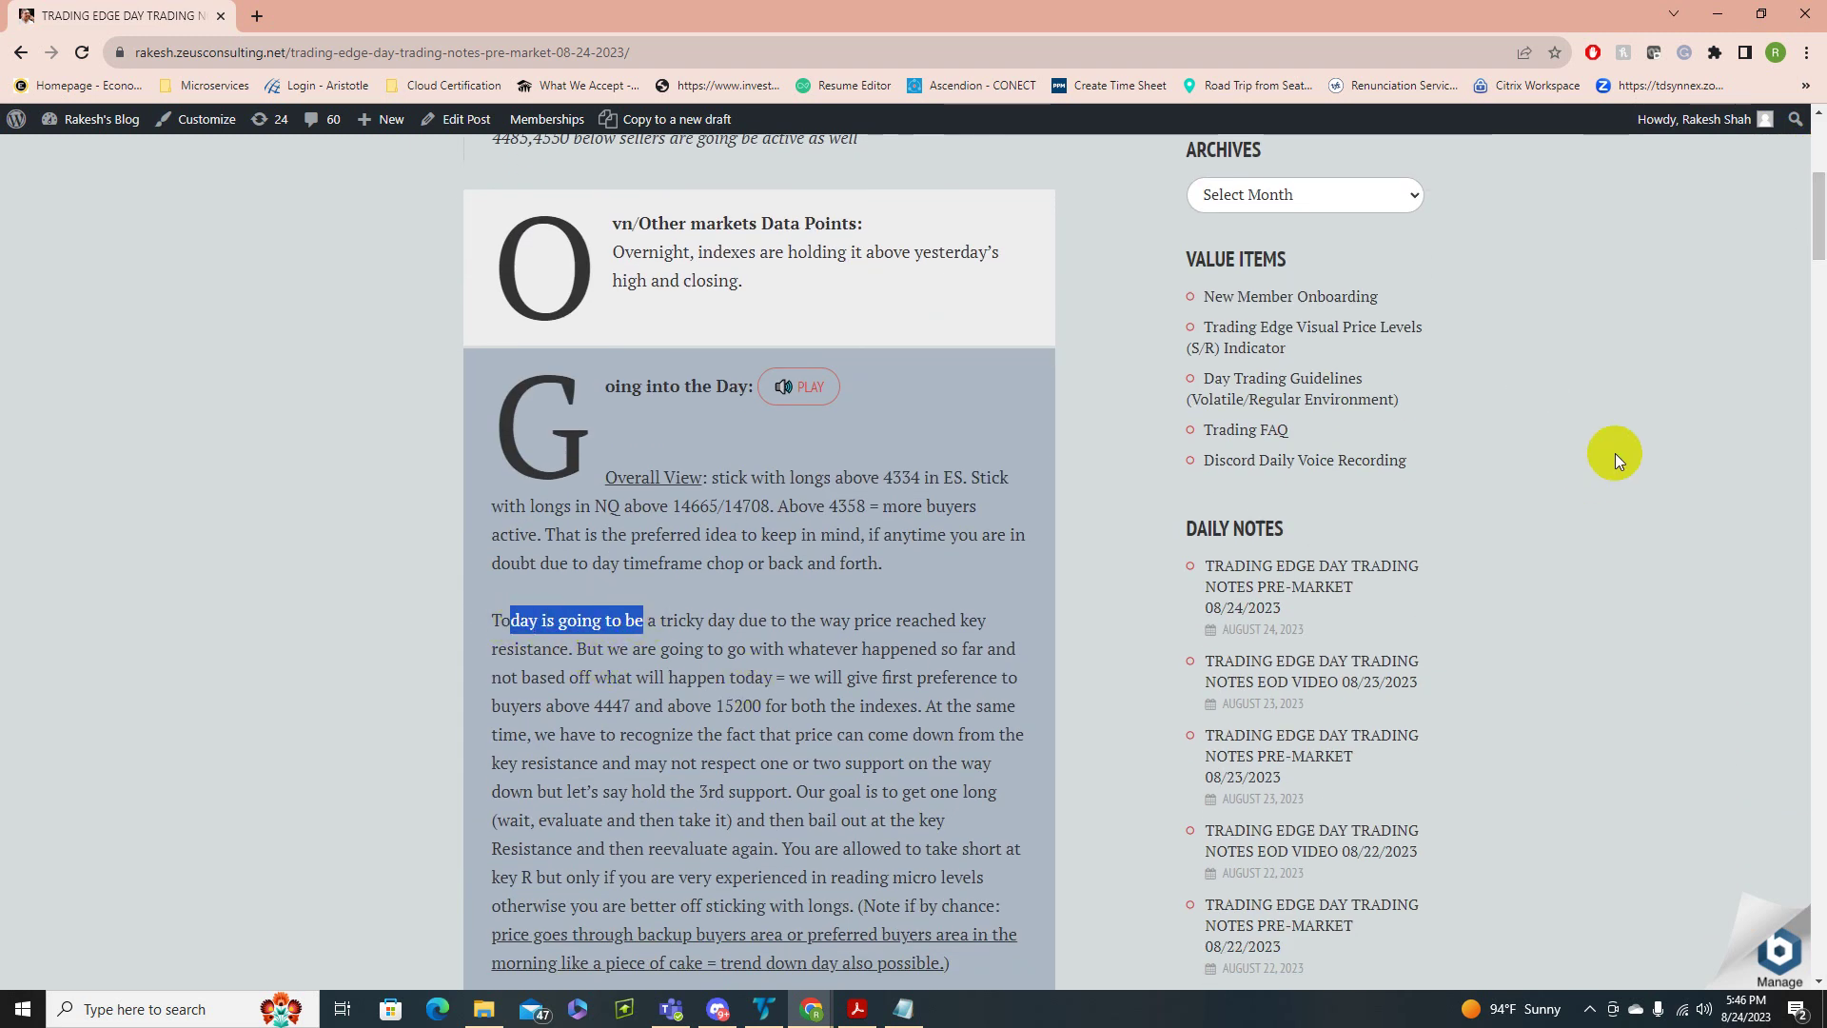
{"action": "left_click", "coordinate": [1814, 253]}
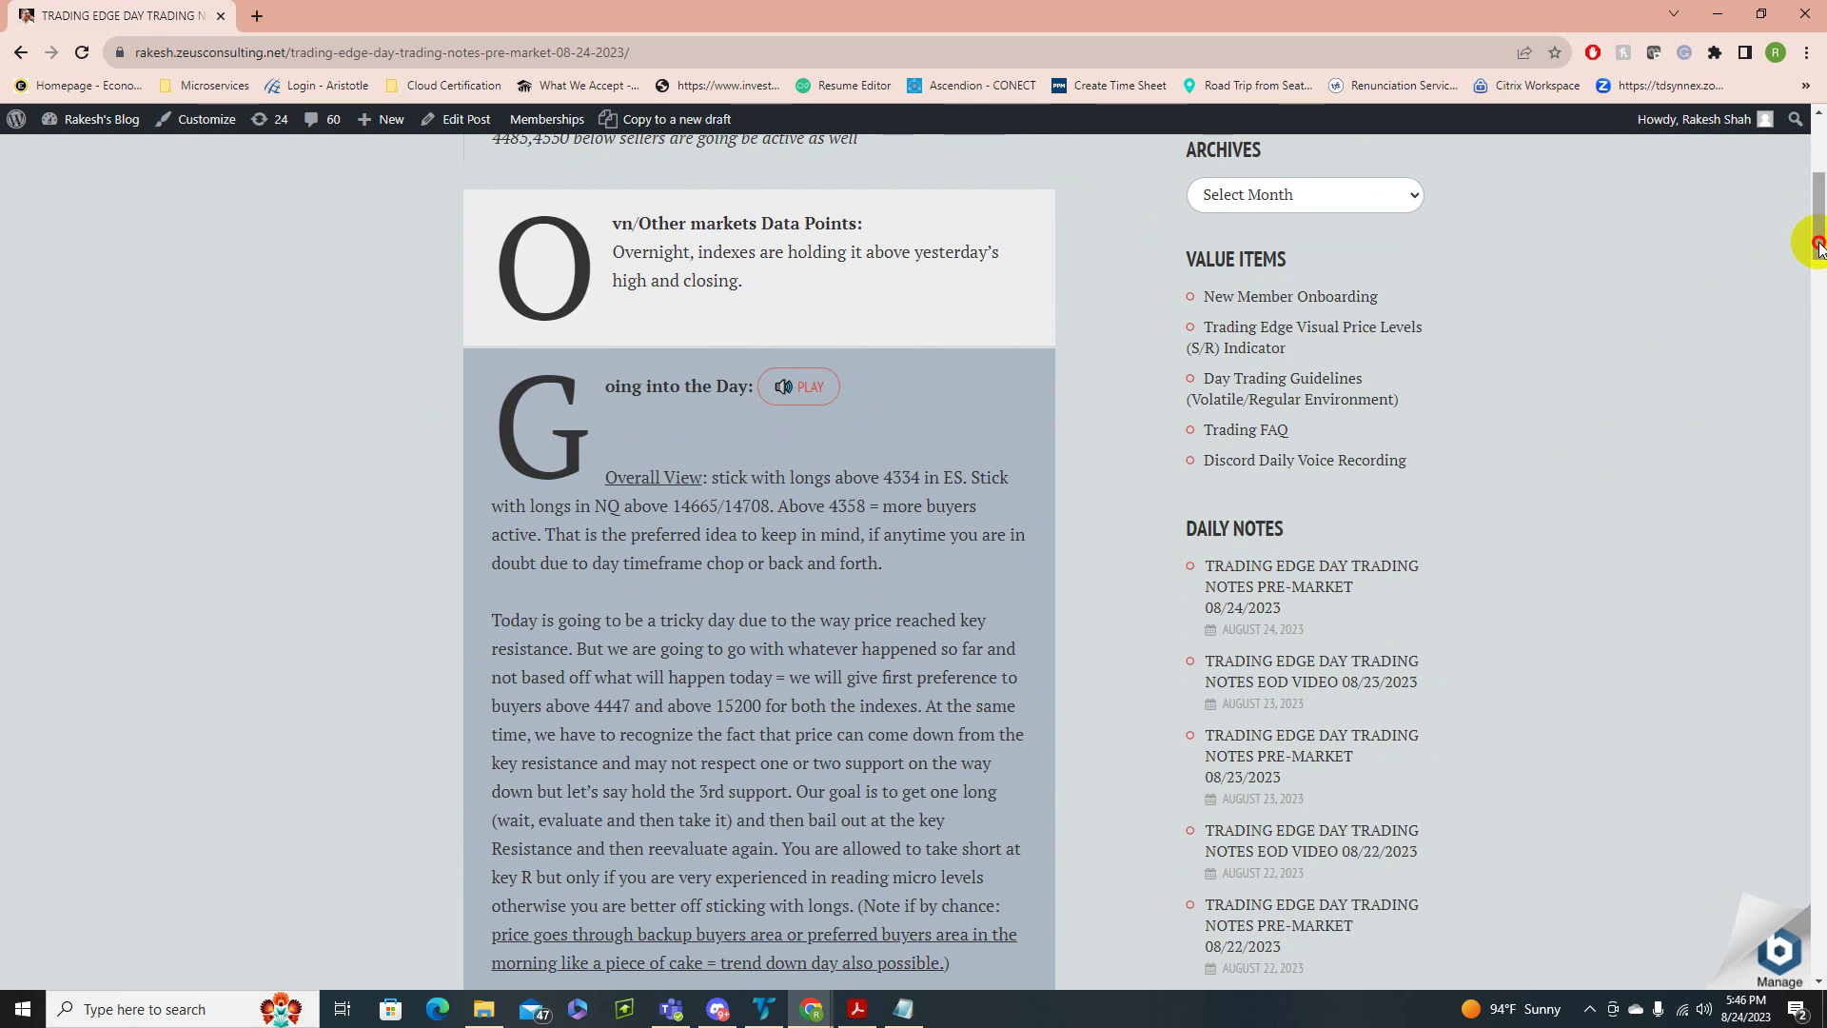
{"action": "left_click_drag", "start_coordinate": [1818, 238], "coordinate": [1815, 251]}
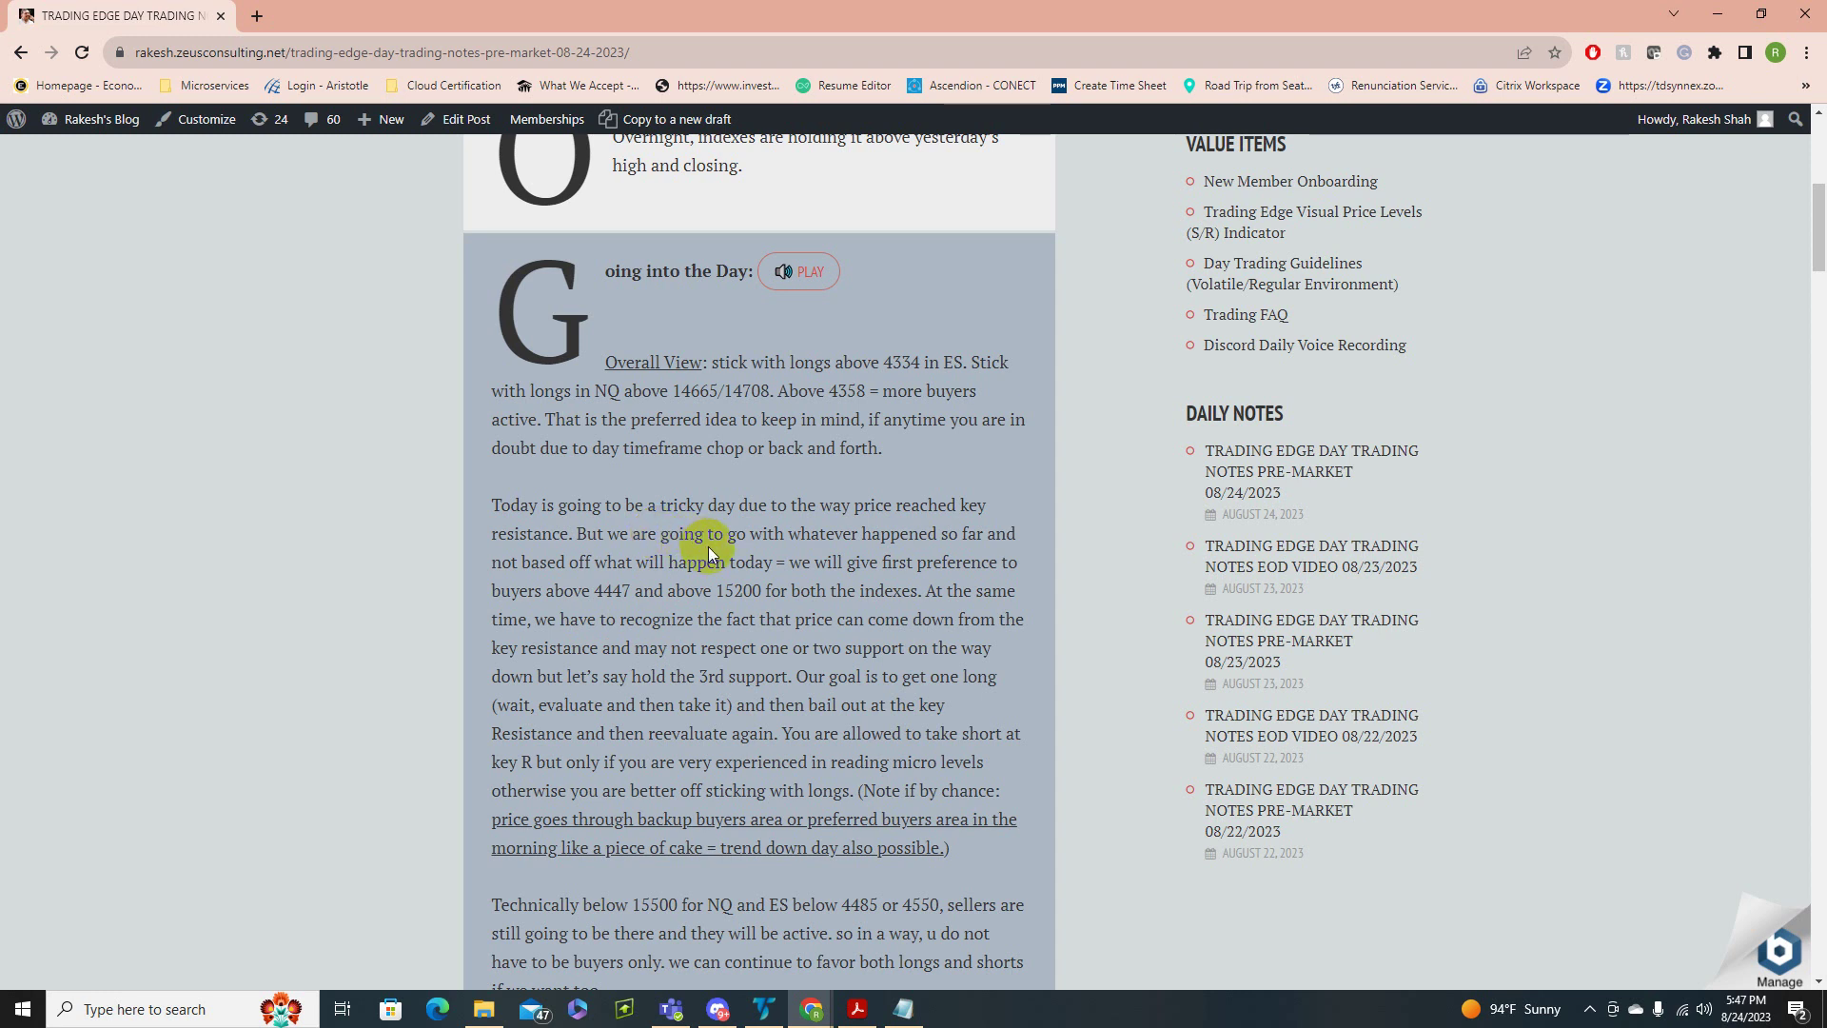
{"action": "left_click_drag", "start_coordinate": [520, 505], "coordinate": [928, 507]}
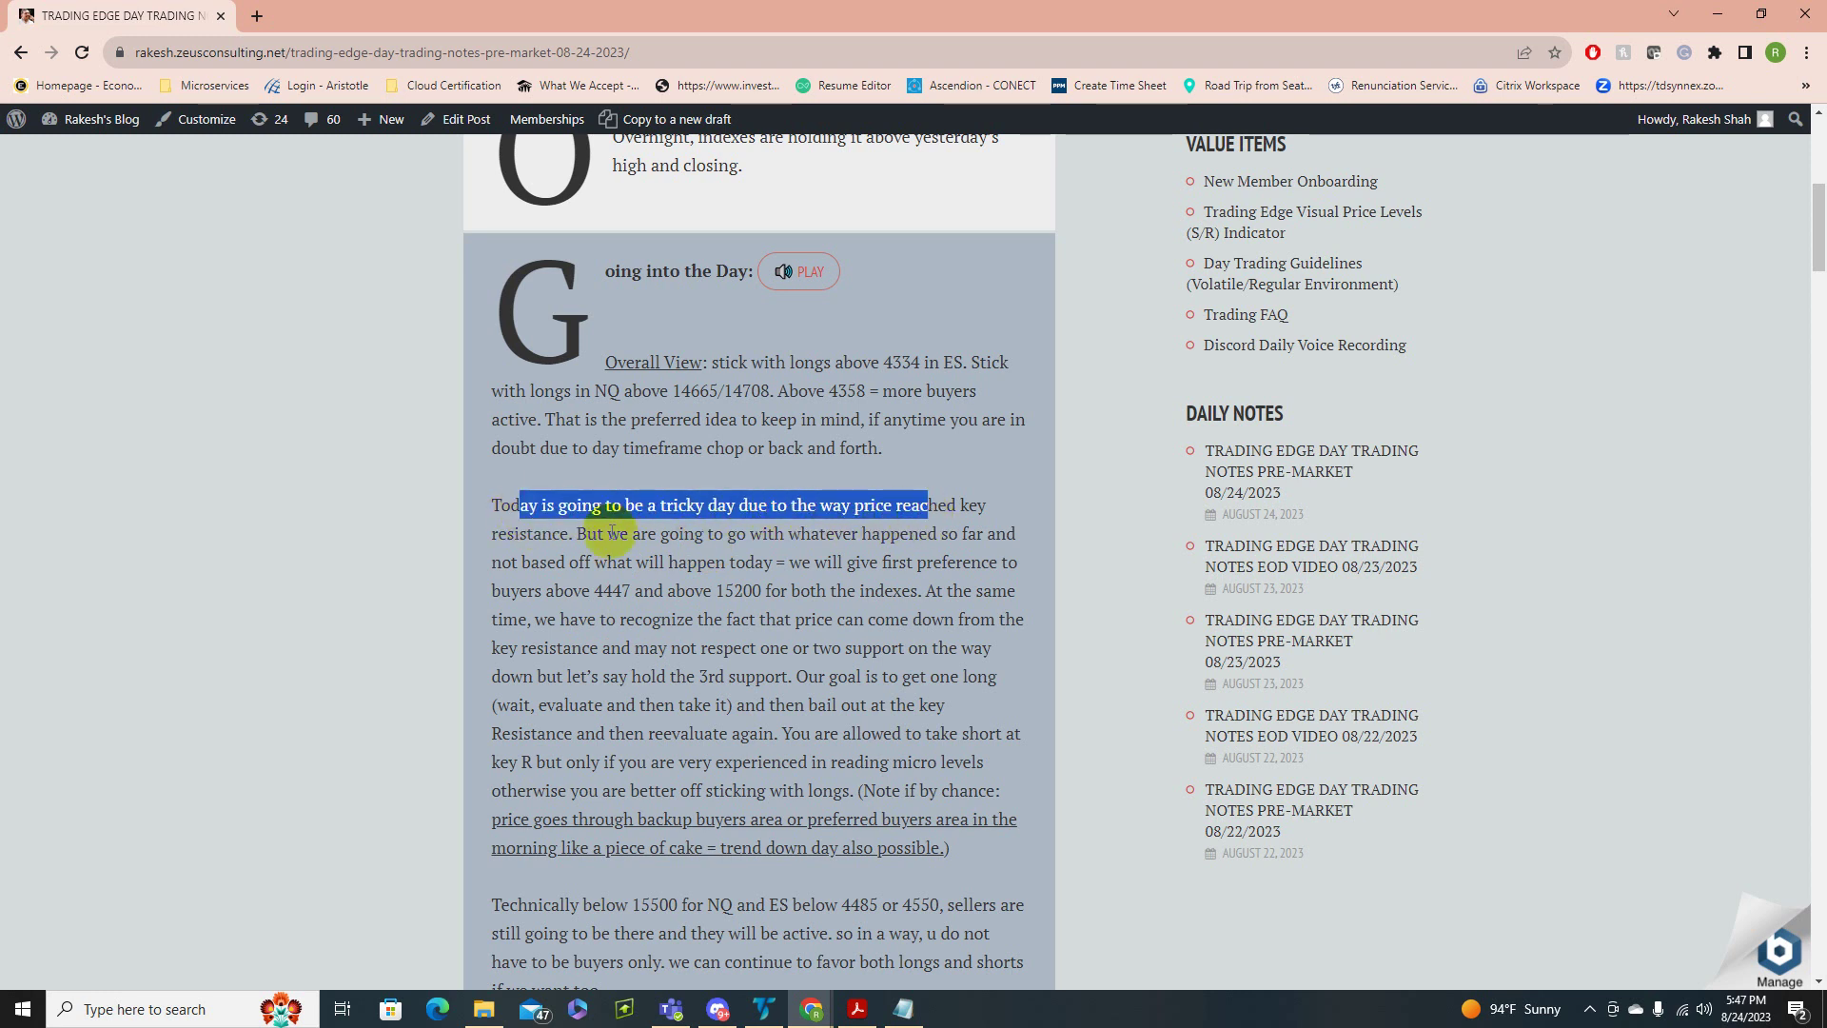
{"action": "left_click_drag", "start_coordinate": [506, 533], "coordinate": [574, 529]}
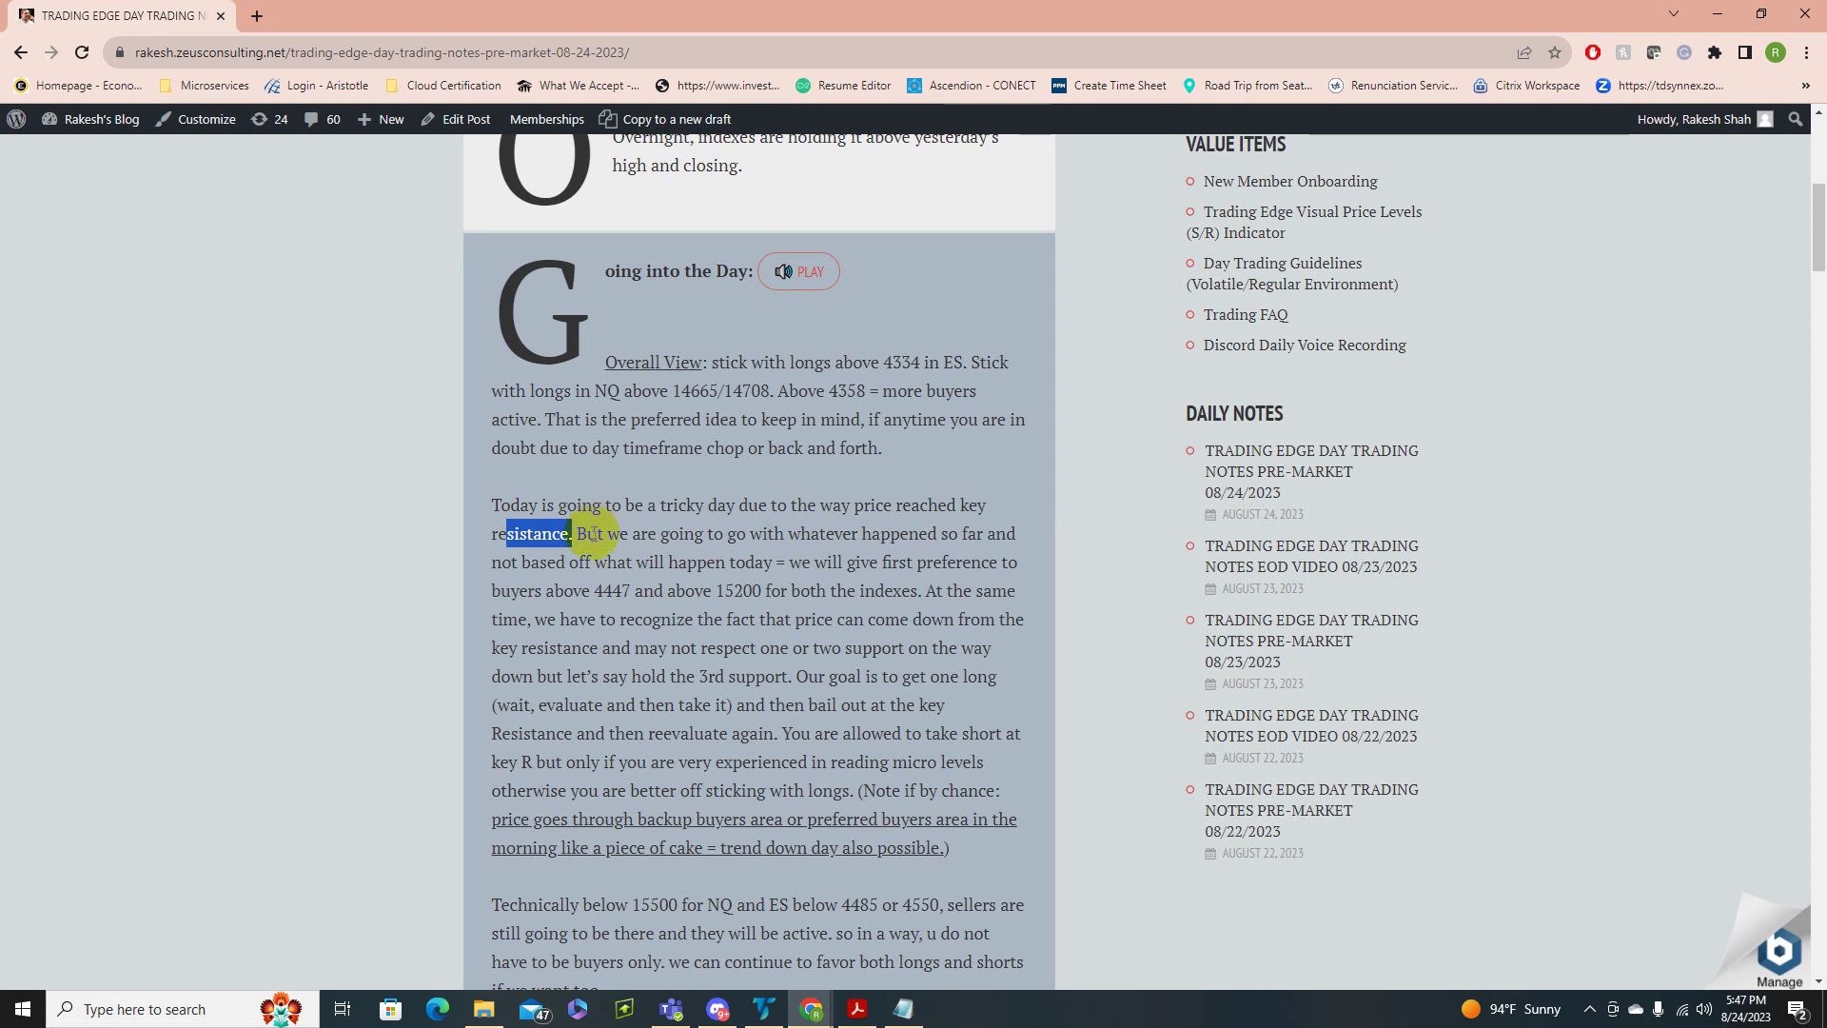
{"action": "left_click_drag", "start_coordinate": [686, 509], "coordinate": [726, 507]}
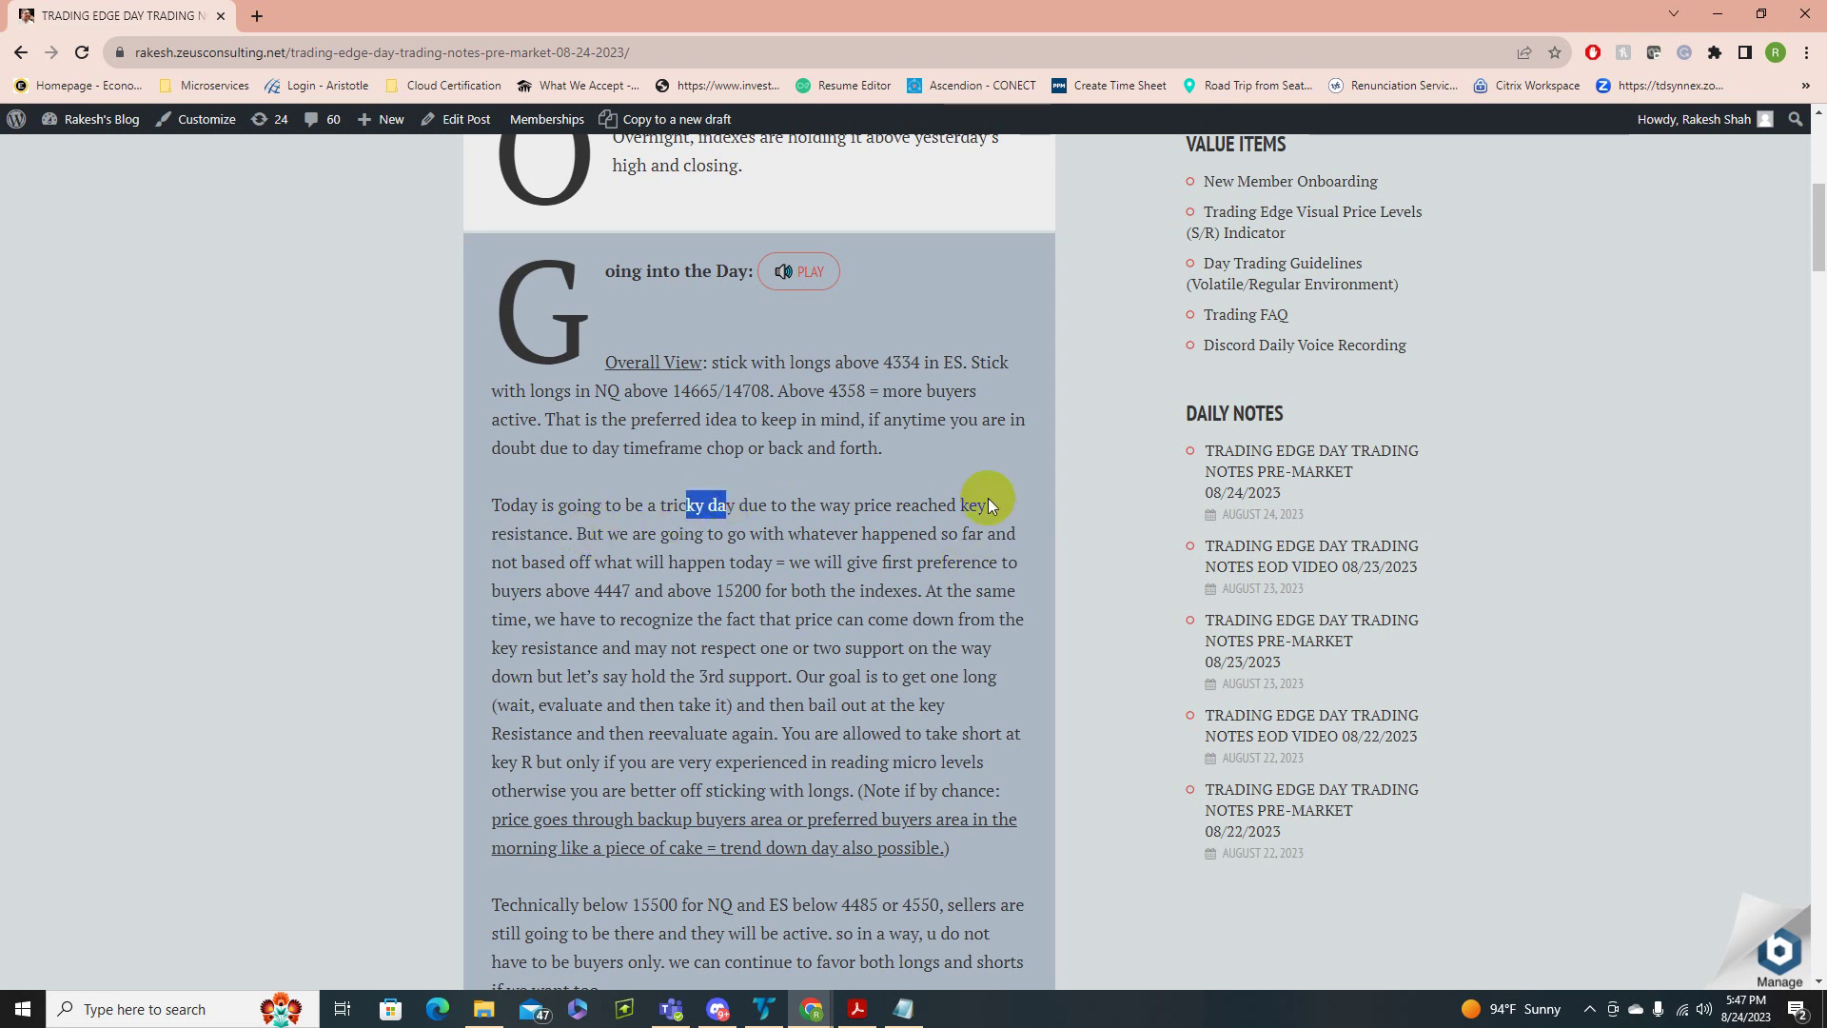
{"action": "left_click_drag", "start_coordinate": [948, 504], "coordinate": [991, 503]}
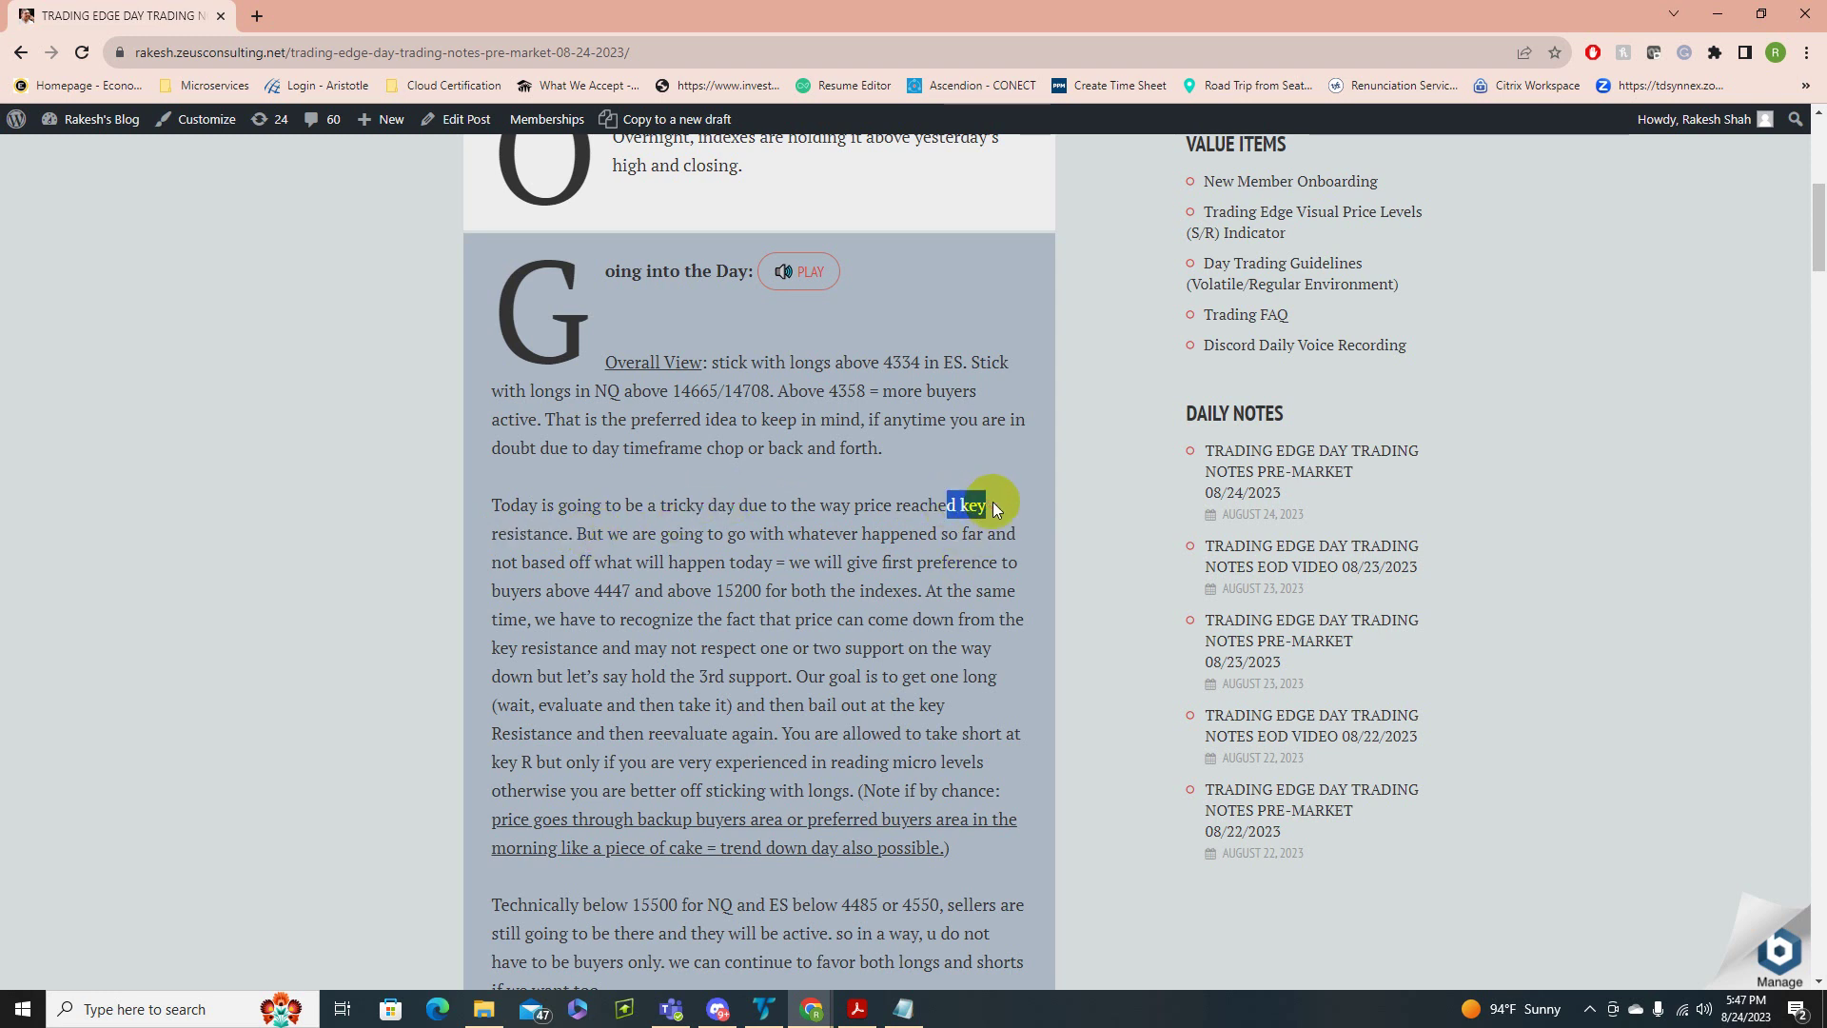
{"action": "left_click_drag", "start_coordinate": [520, 534], "coordinate": [570, 531]}
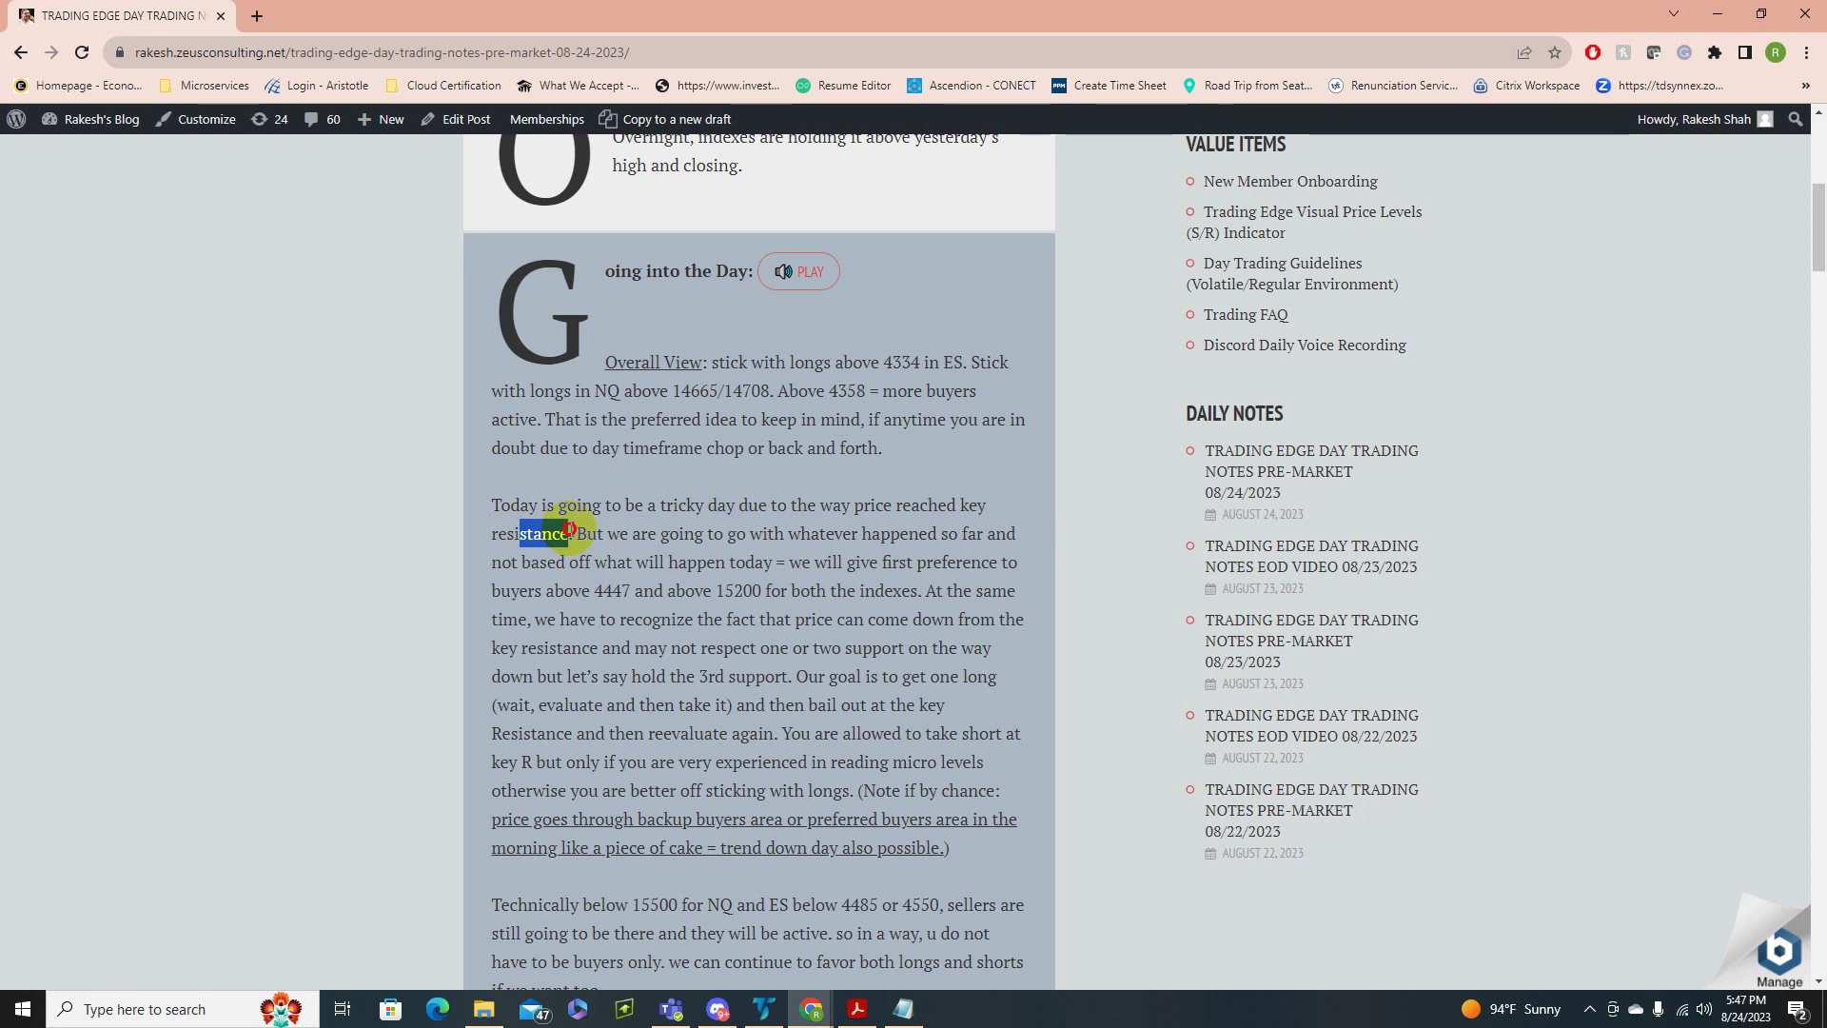
{"action": "left_click", "coordinate": [964, 503]}
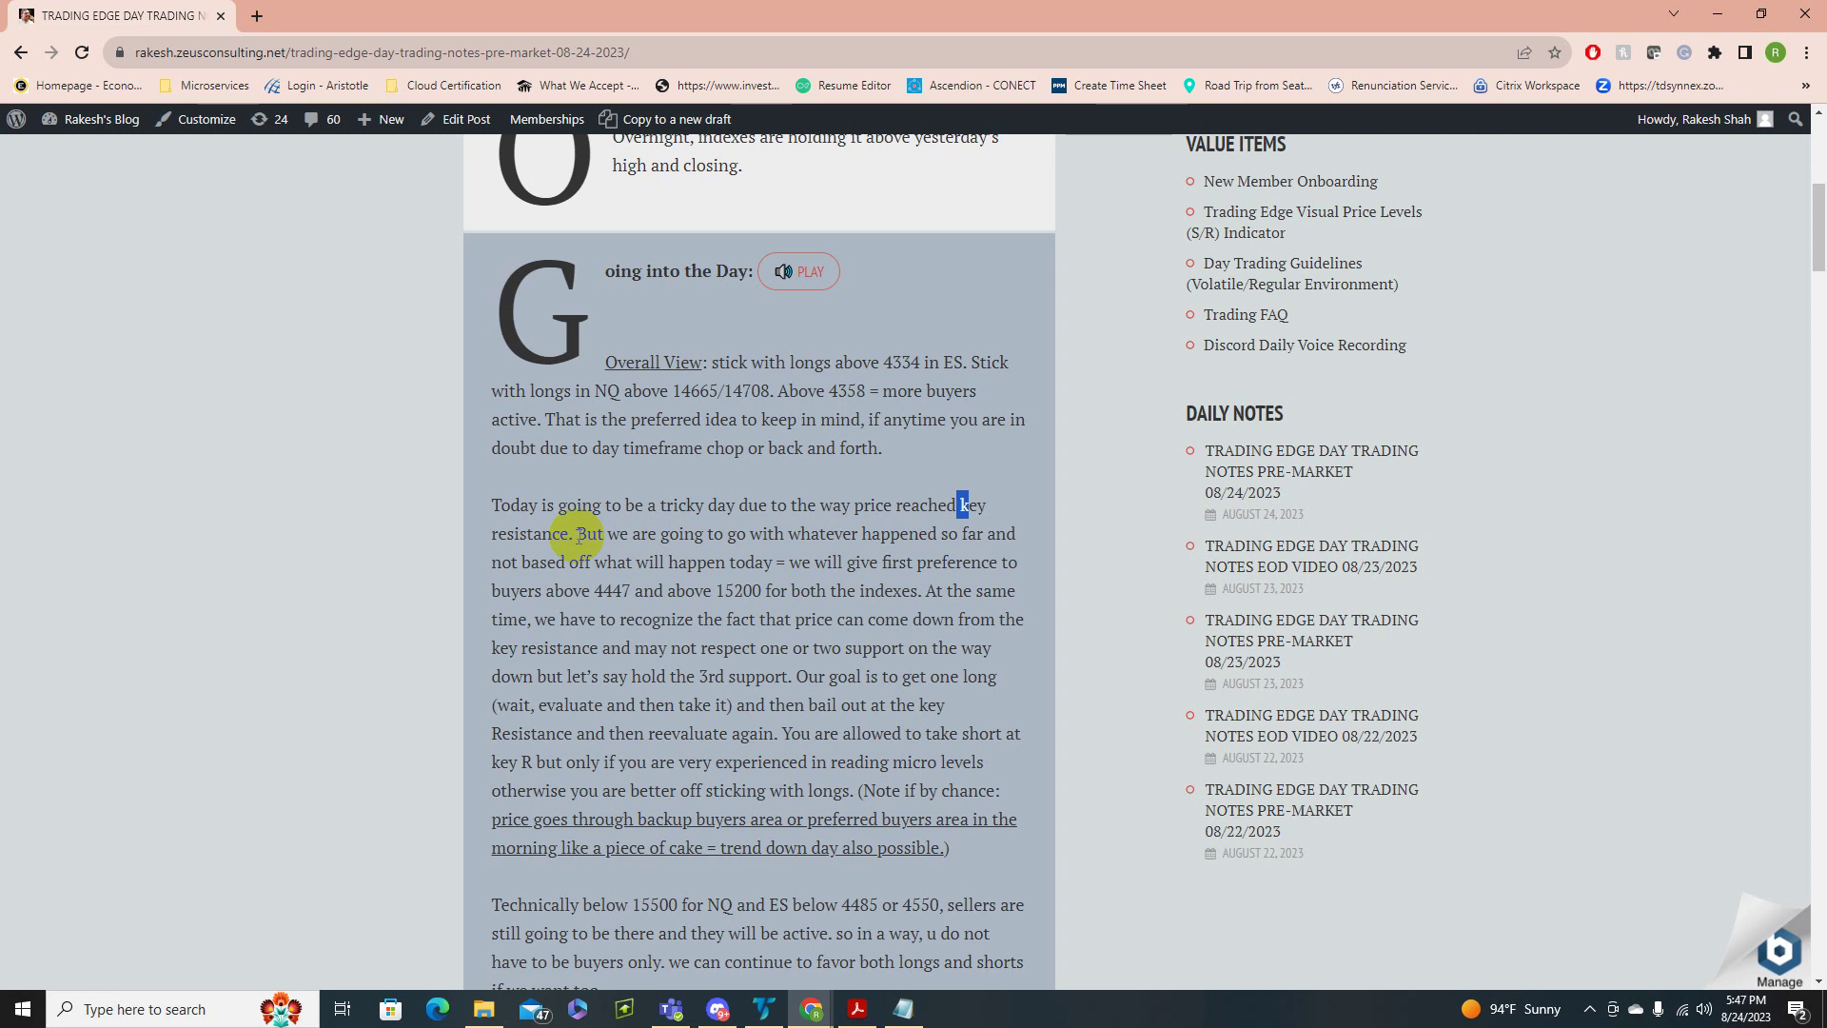
{"action": "left_click_drag", "start_coordinate": [542, 504], "coordinate": [714, 729]}
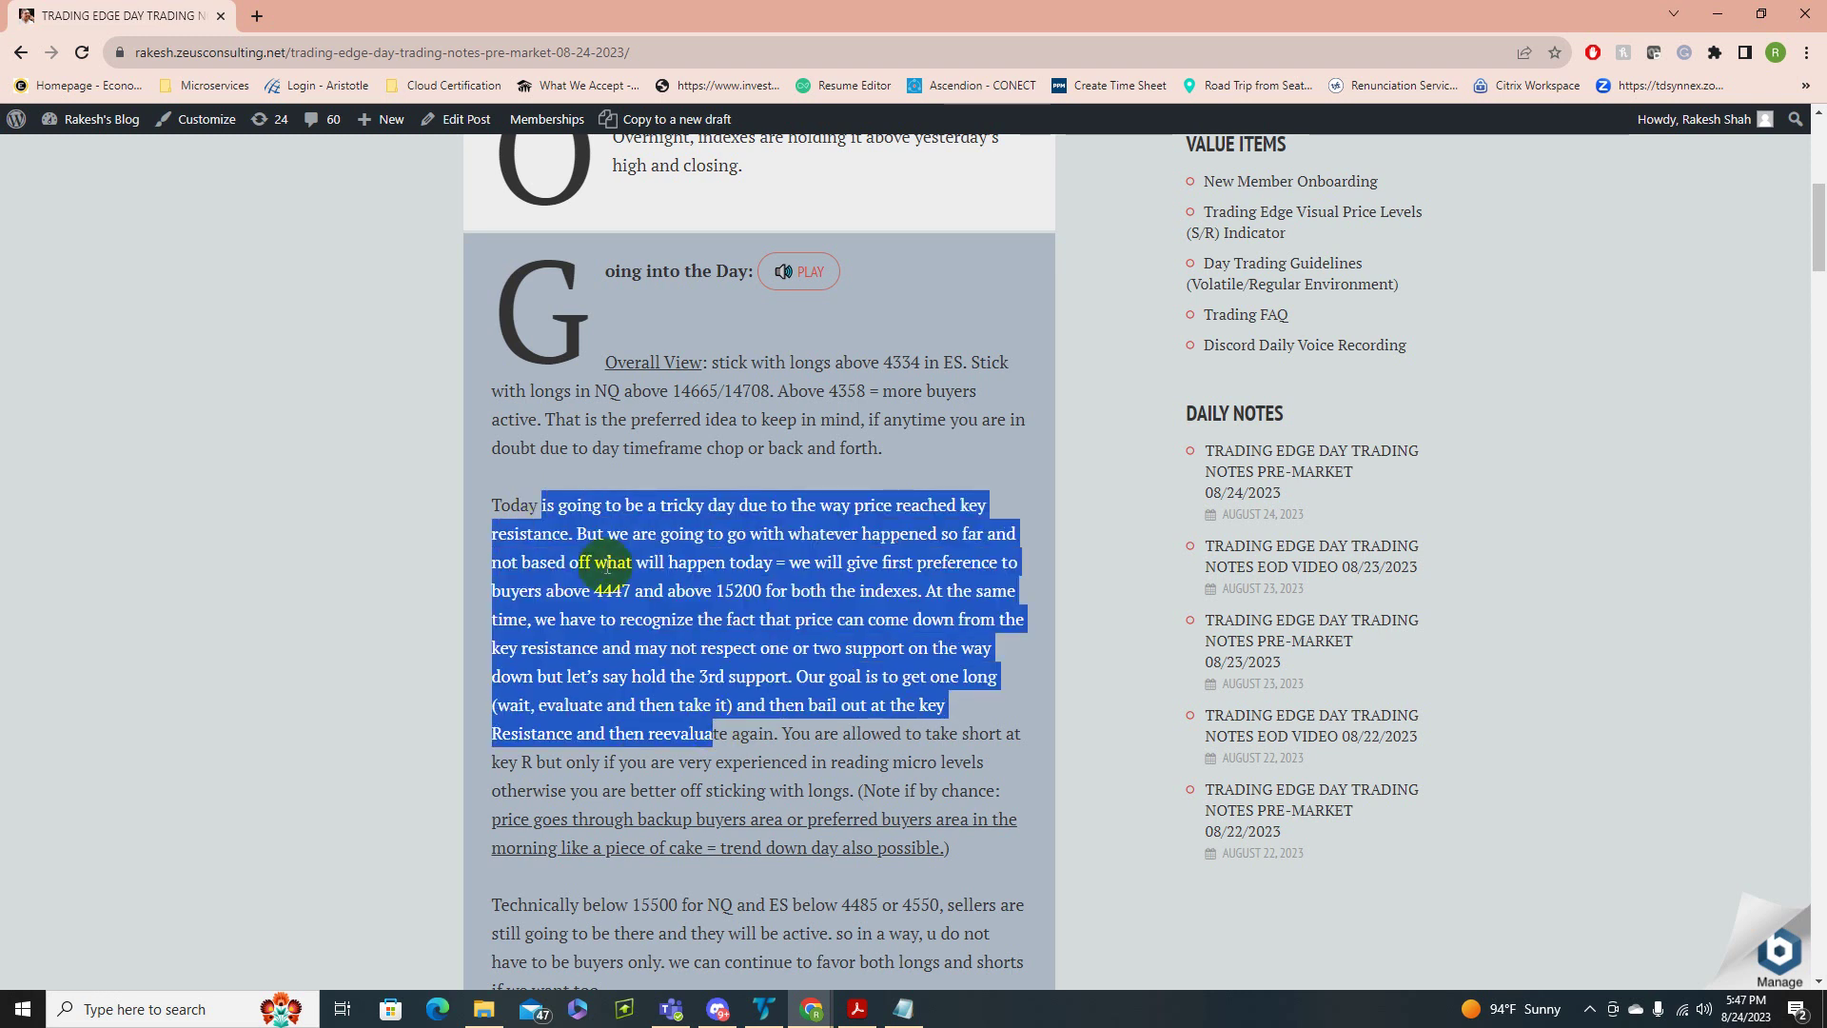
{"action": "left_click_drag", "start_coordinate": [576, 534], "coordinate": [984, 535]}
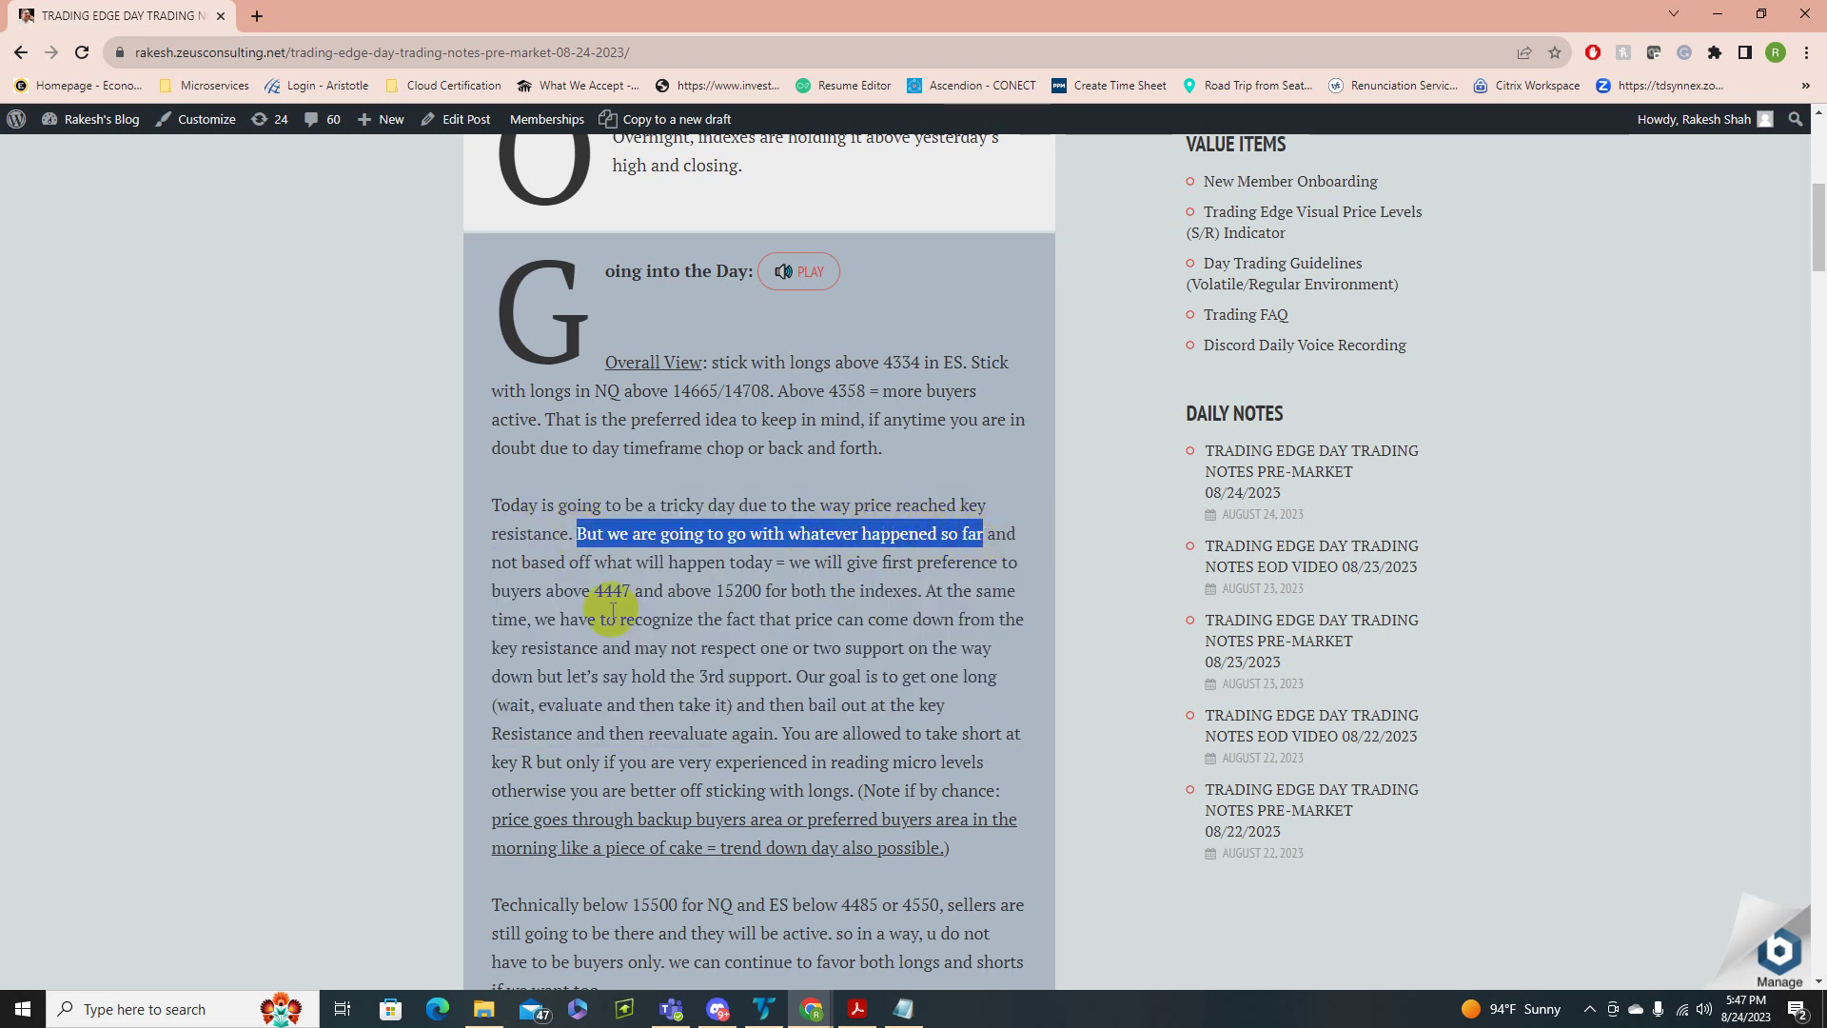
{"action": "left_click_drag", "start_coordinate": [595, 563], "coordinate": [777, 562]}
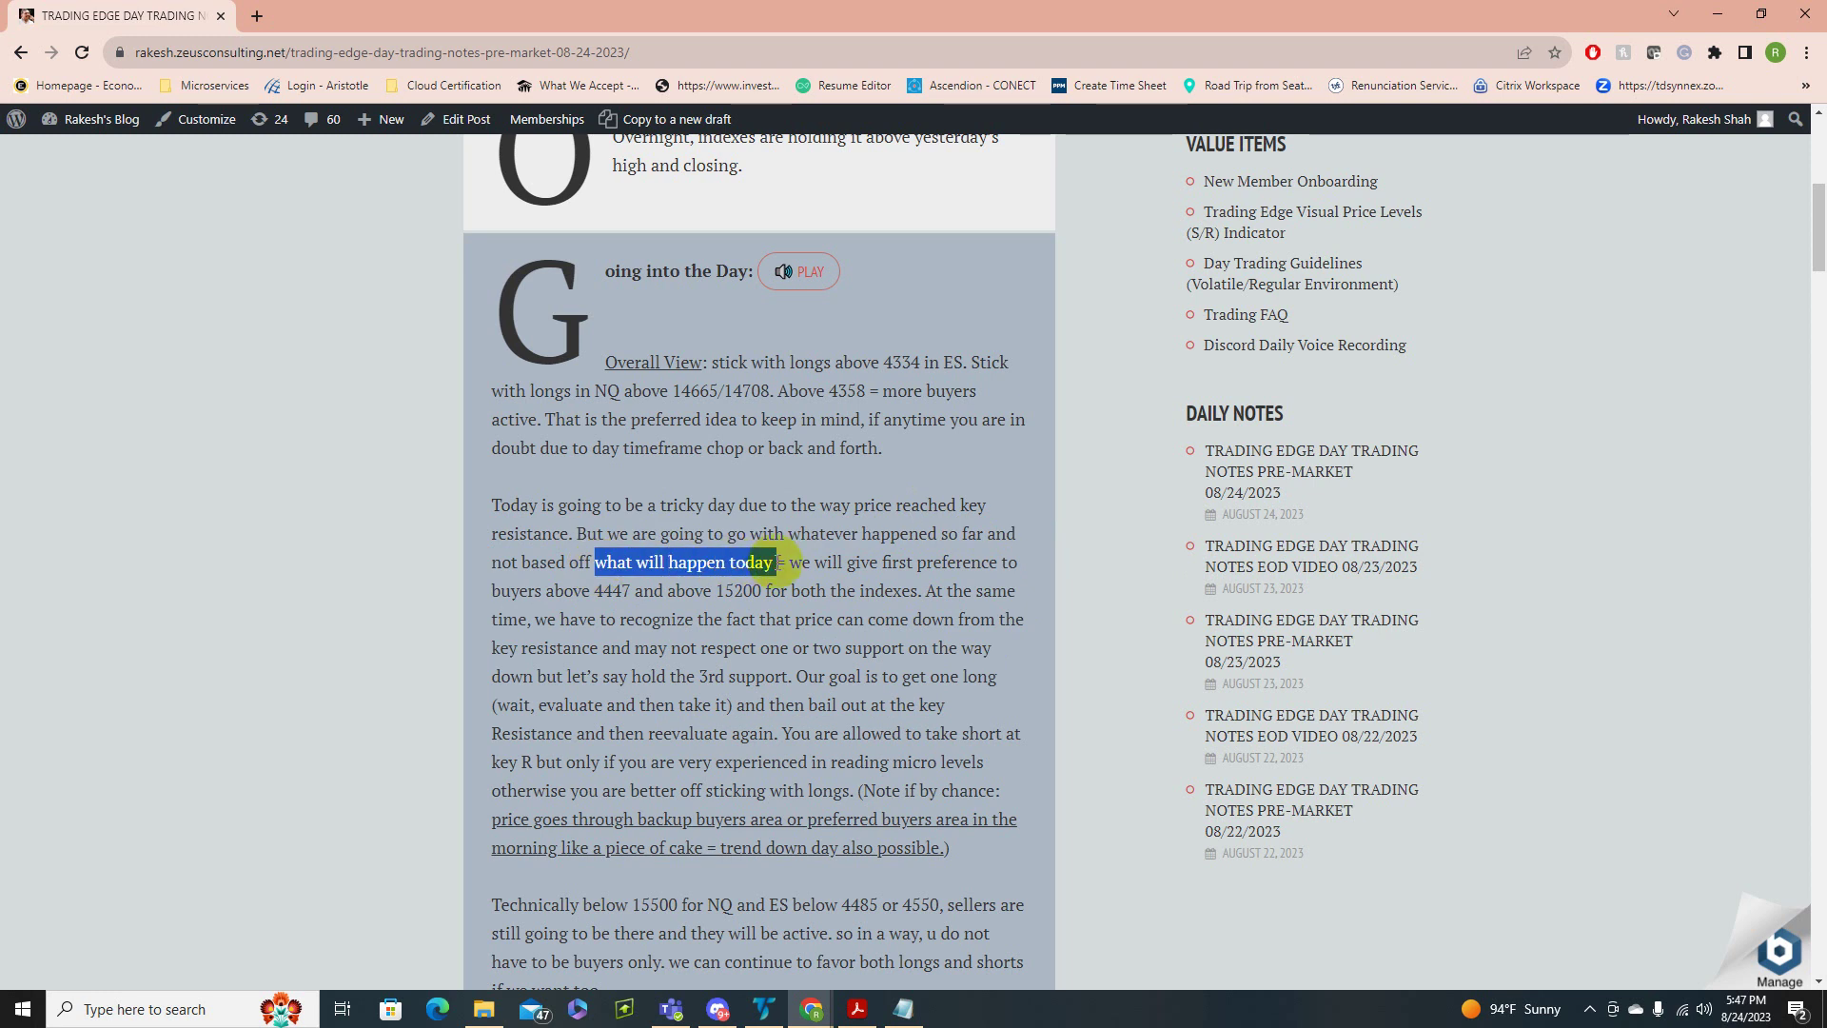
{"action": "left_click", "coordinate": [783, 530]}
{"action": "left_click_drag", "start_coordinate": [679, 534], "coordinate": [834, 553]}
{"action": "left_click_drag", "start_coordinate": [595, 563], "coordinate": [834, 535]}
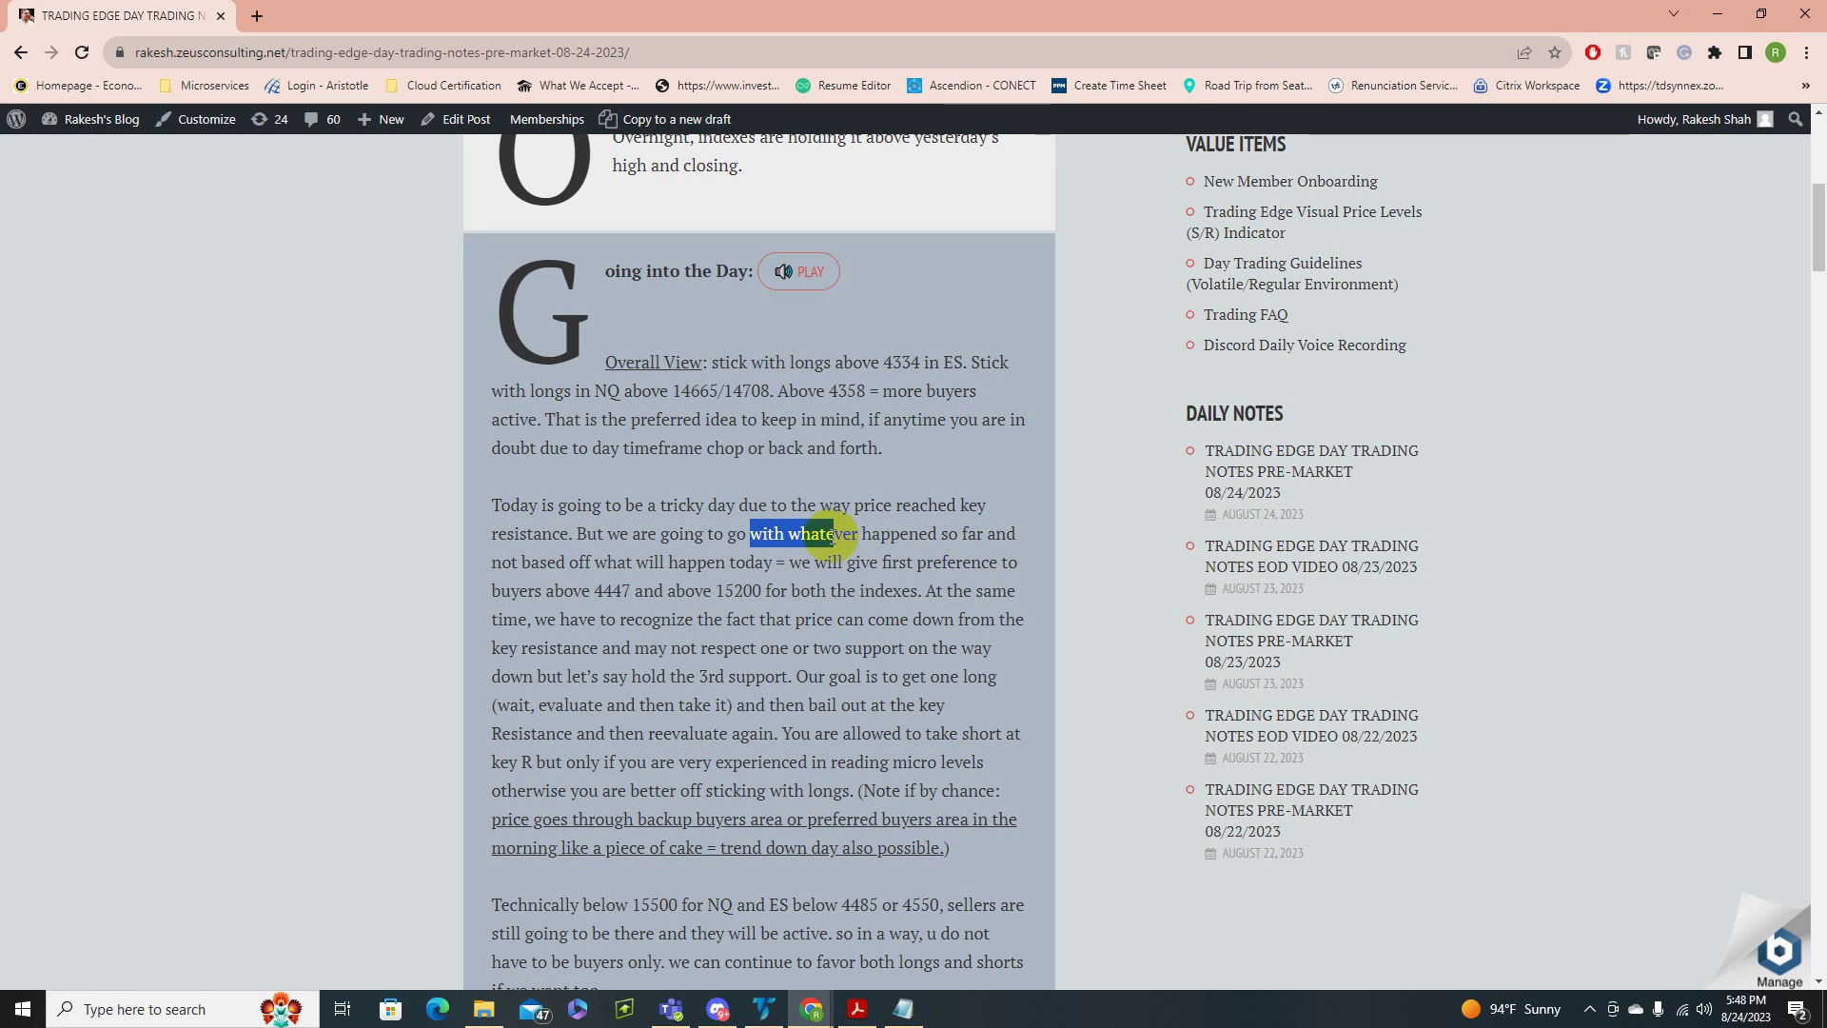
{"action": "left_click", "coordinate": [831, 535]}
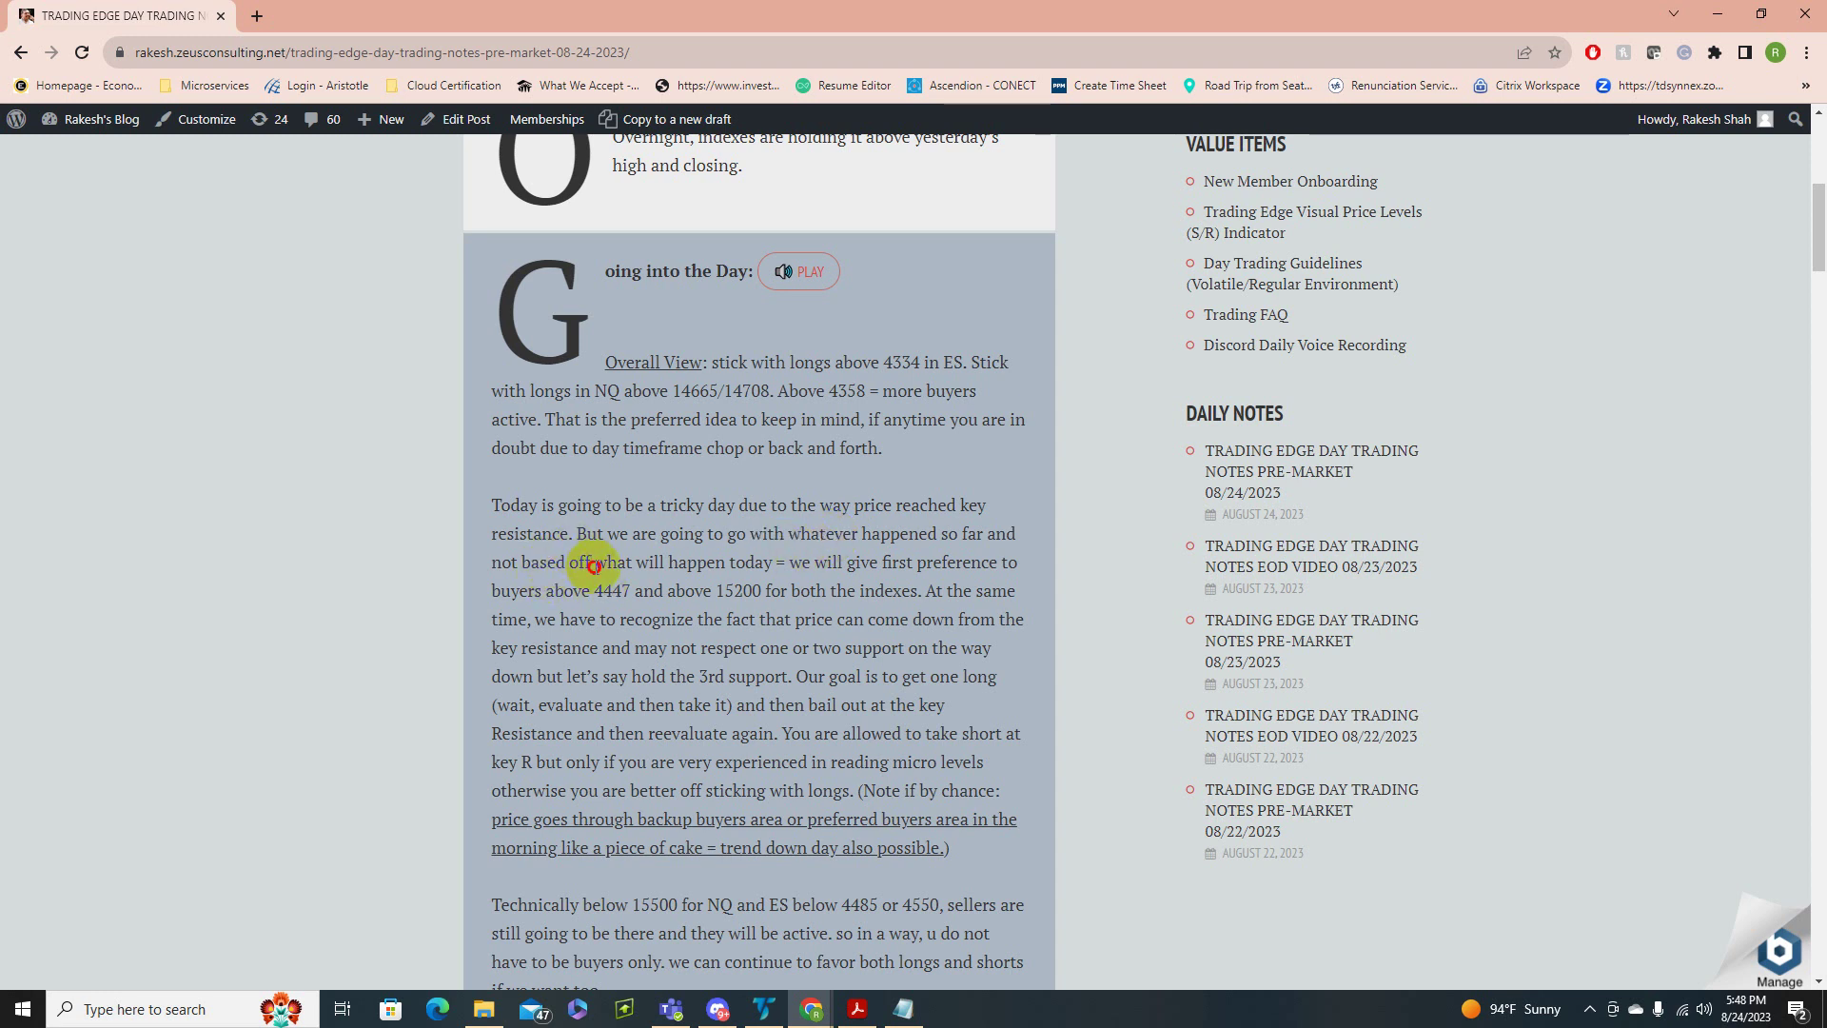
{"action": "left_click_drag", "start_coordinate": [594, 566], "coordinate": [746, 563]}
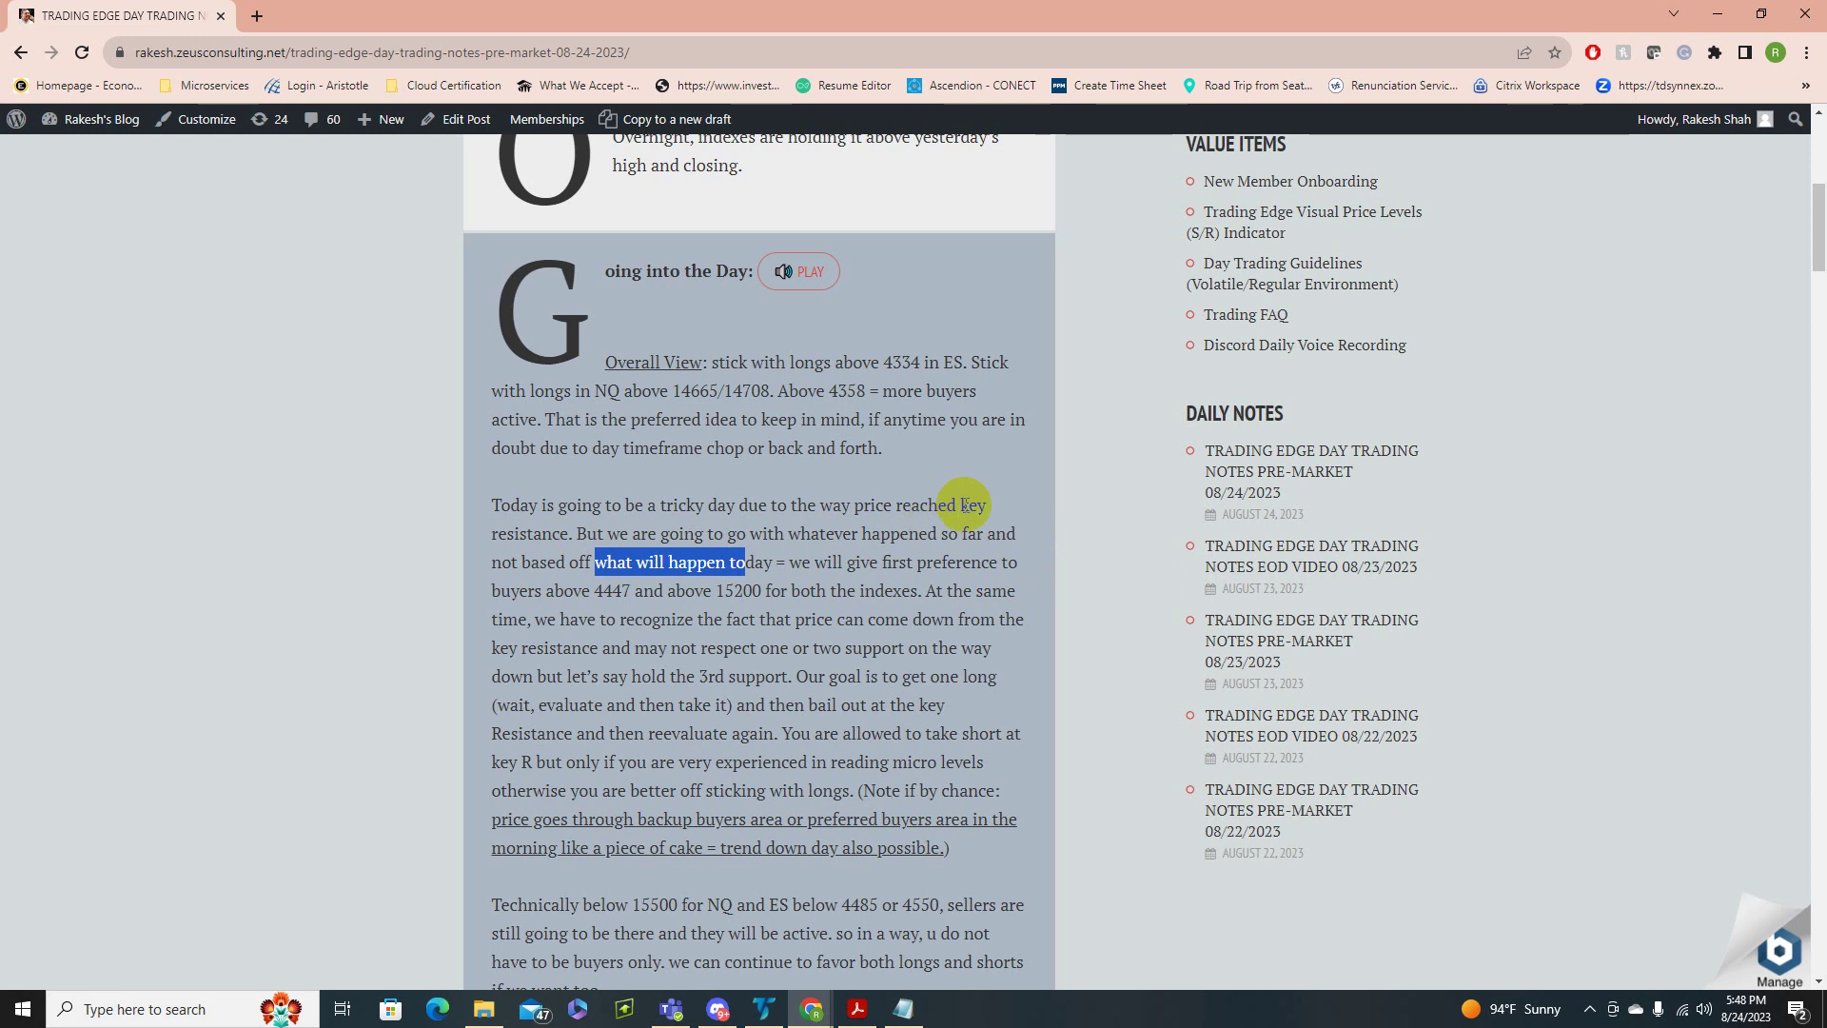
{"action": "left_click_drag", "start_coordinate": [965, 504], "coordinate": [993, 508]}
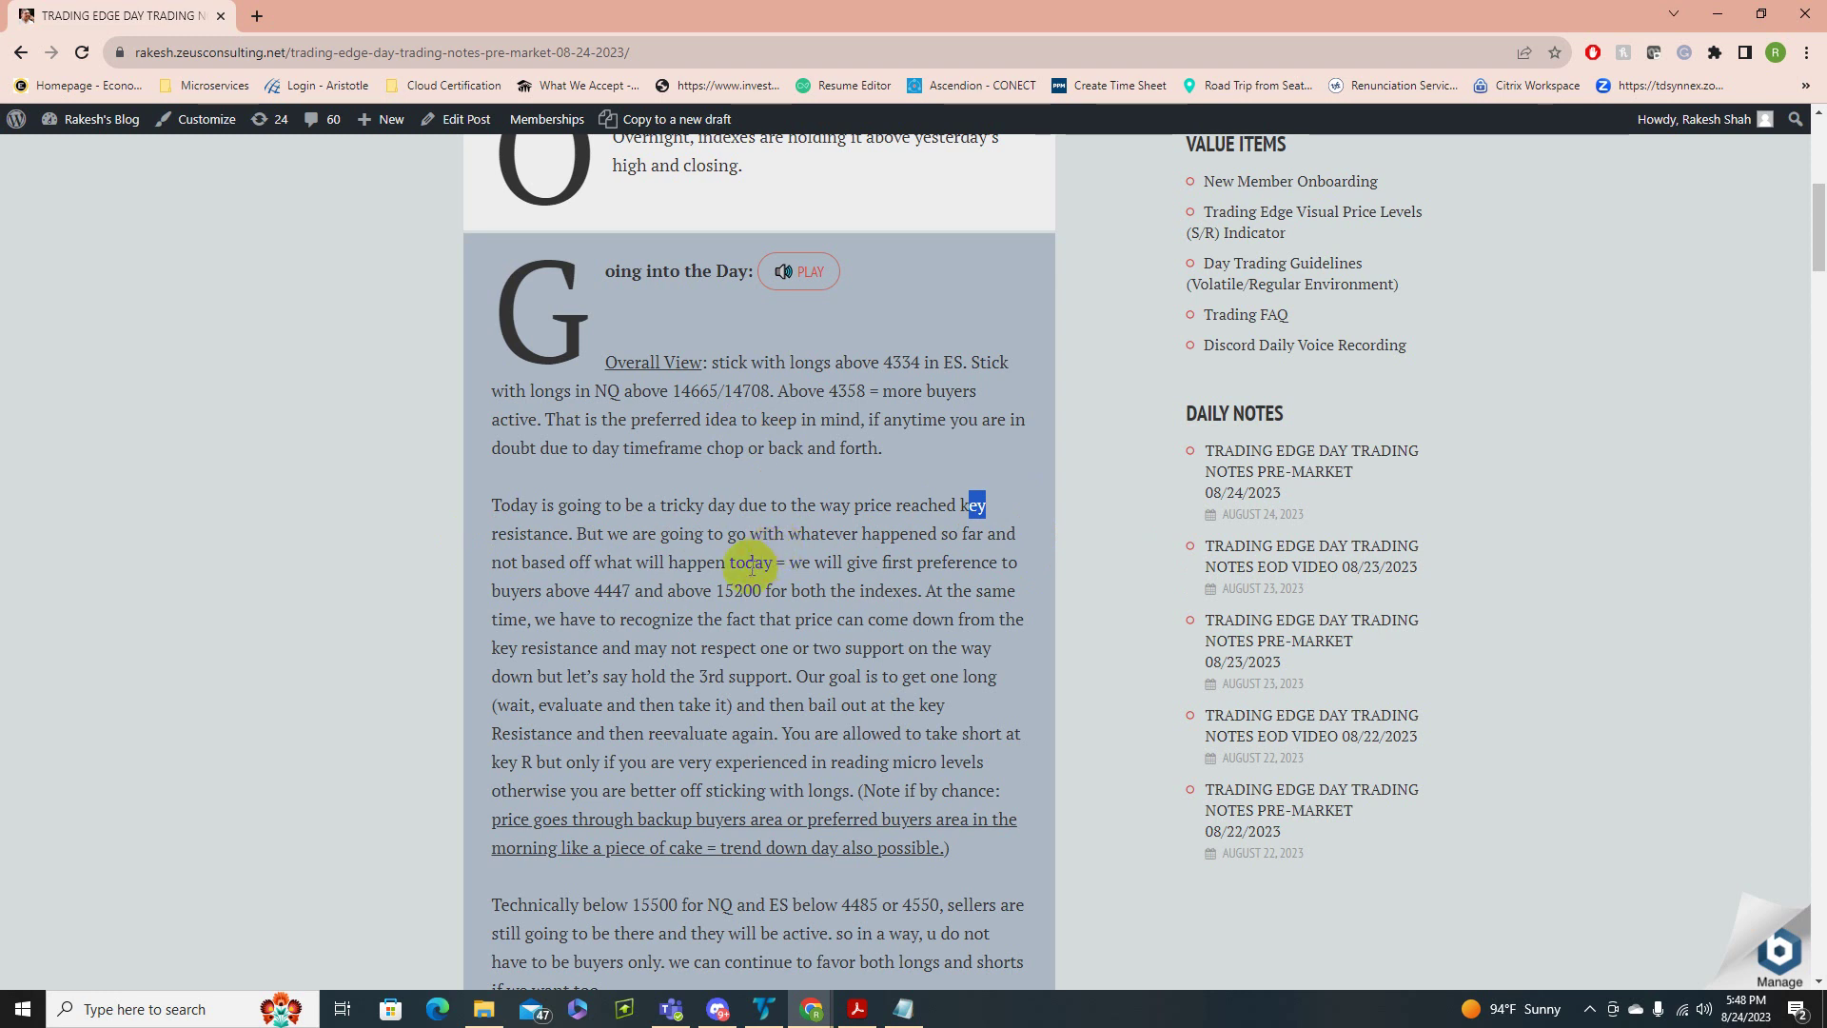
{"action": "left_click_drag", "start_coordinate": [686, 533], "coordinate": [814, 562]}
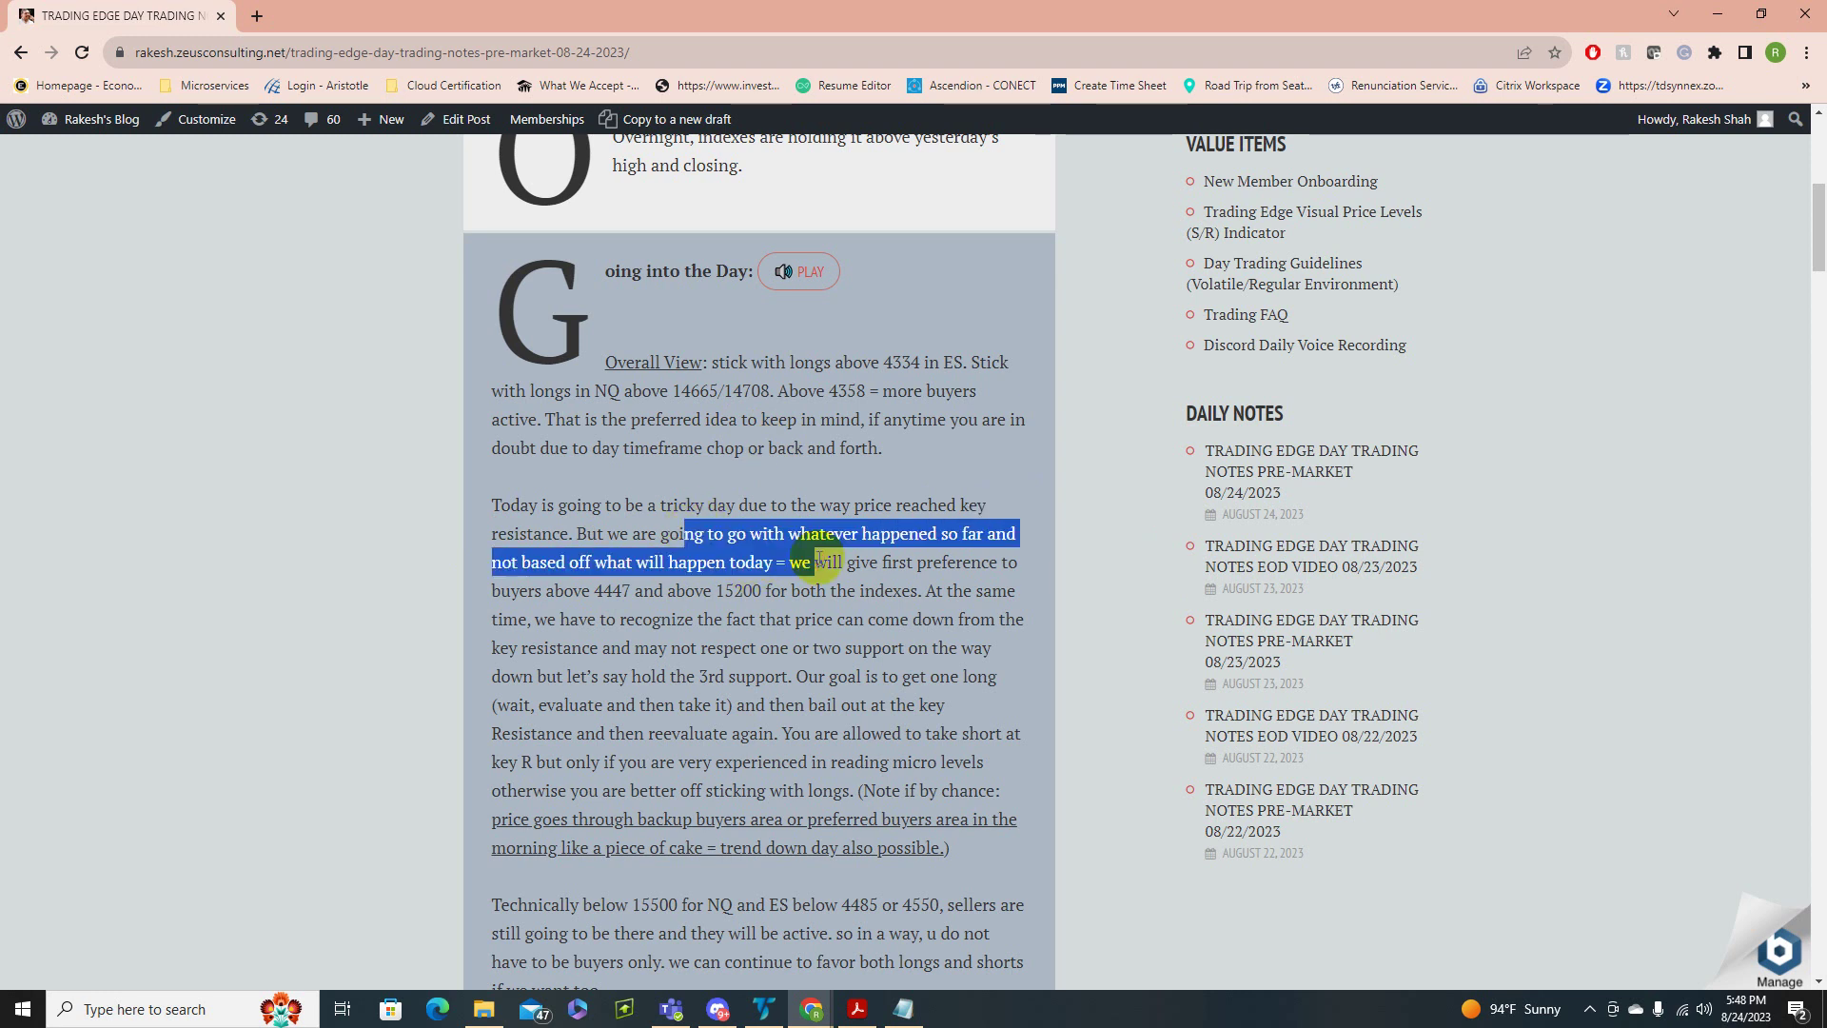
{"action": "left_click", "coordinate": [697, 560]}
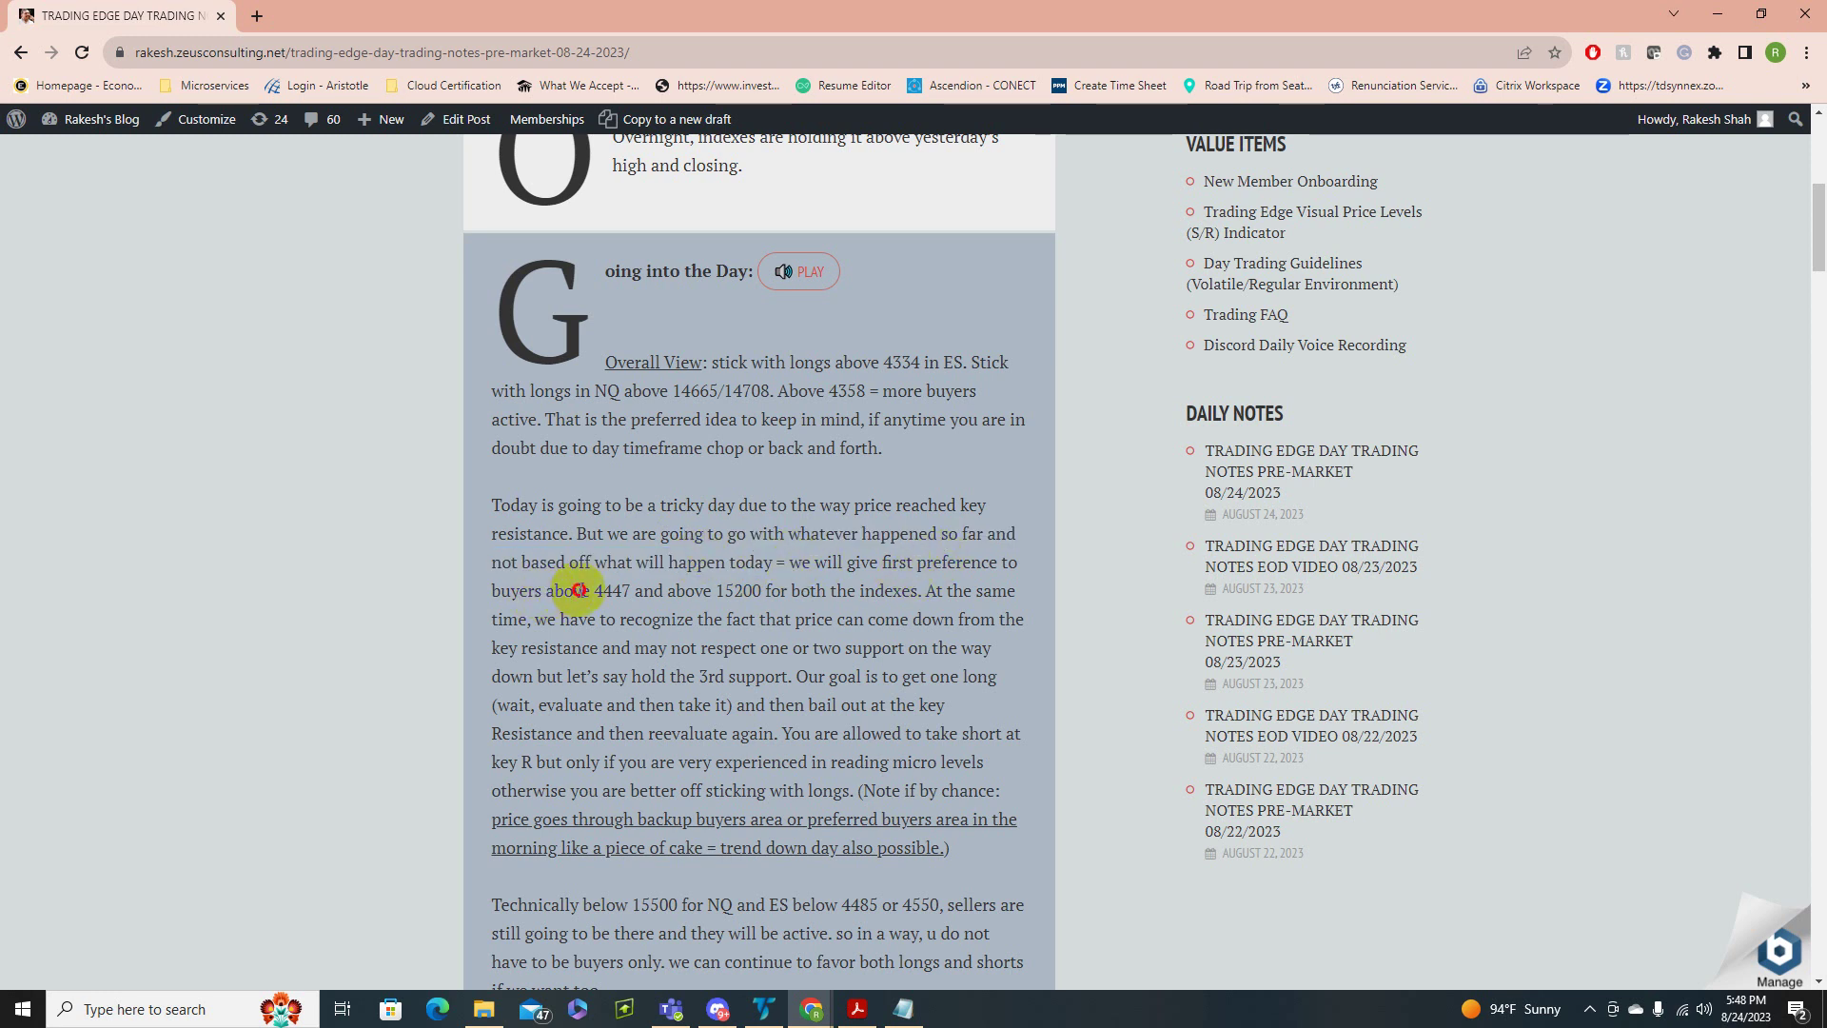
{"action": "left_click_drag", "start_coordinate": [582, 591], "coordinate": [838, 581]}
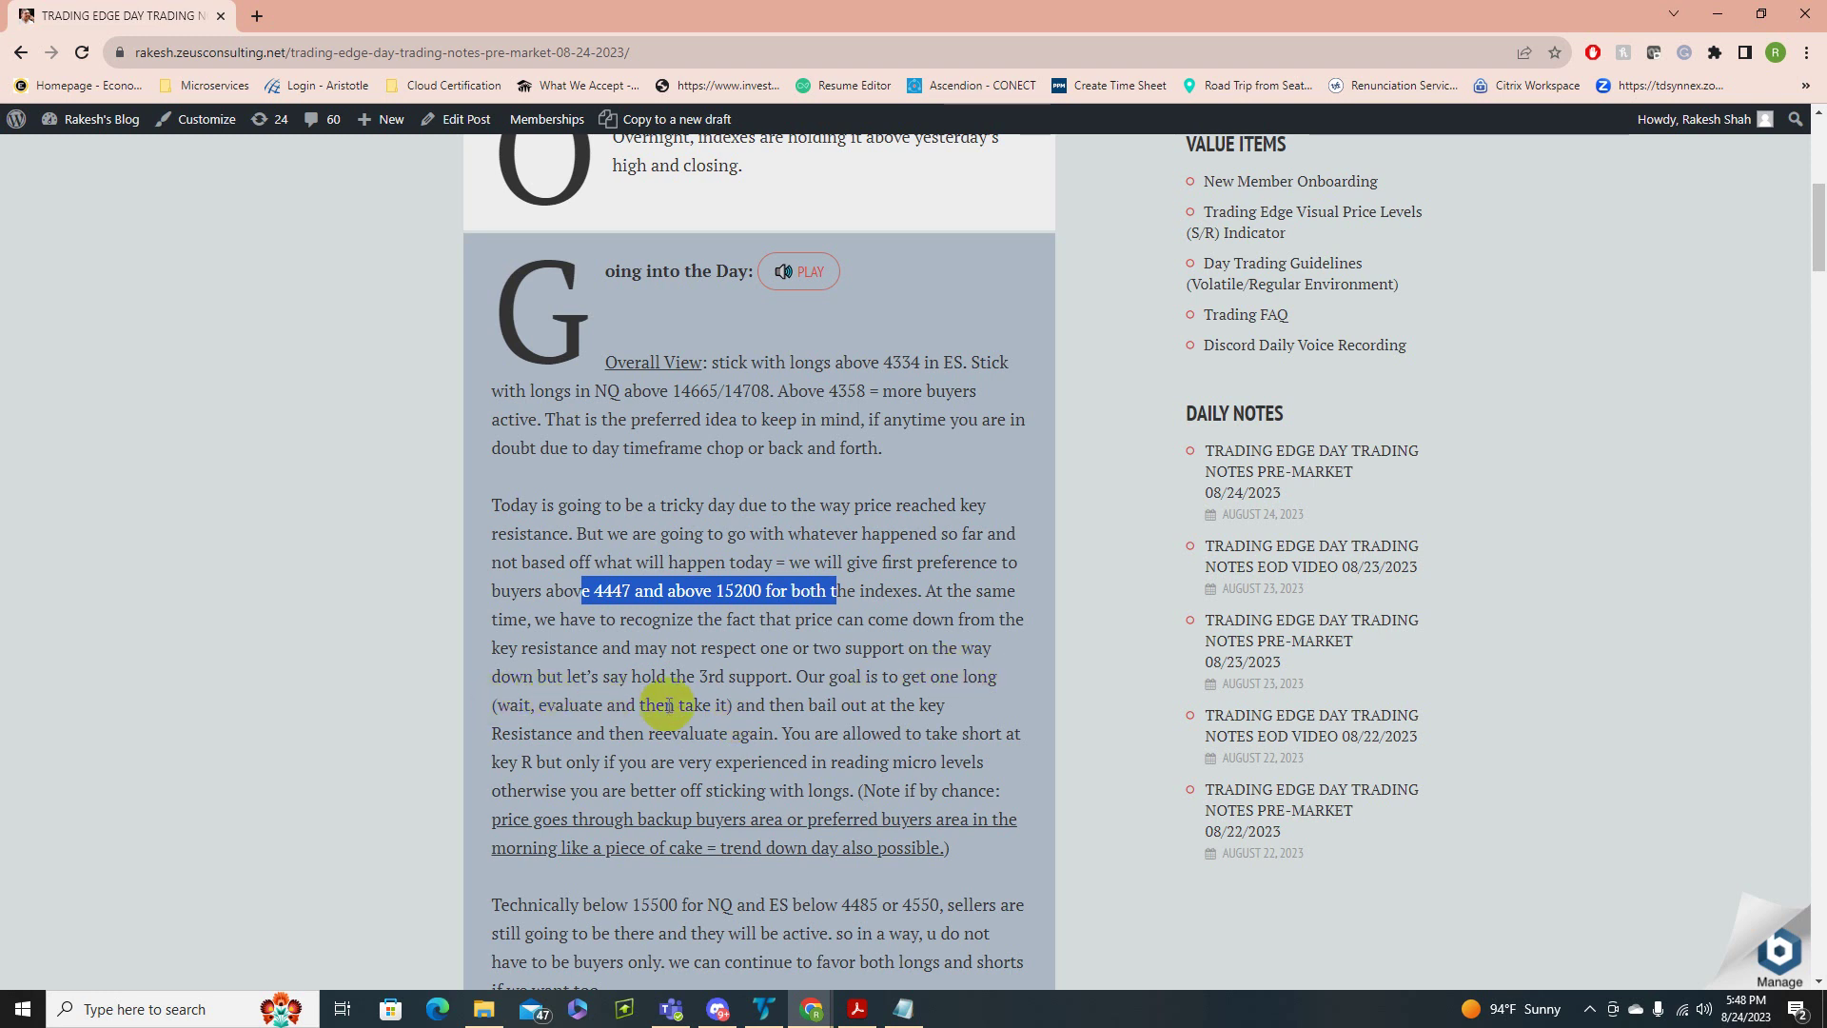
{"action": "left_click_drag", "start_coordinate": [510, 705], "coordinate": [696, 705]}
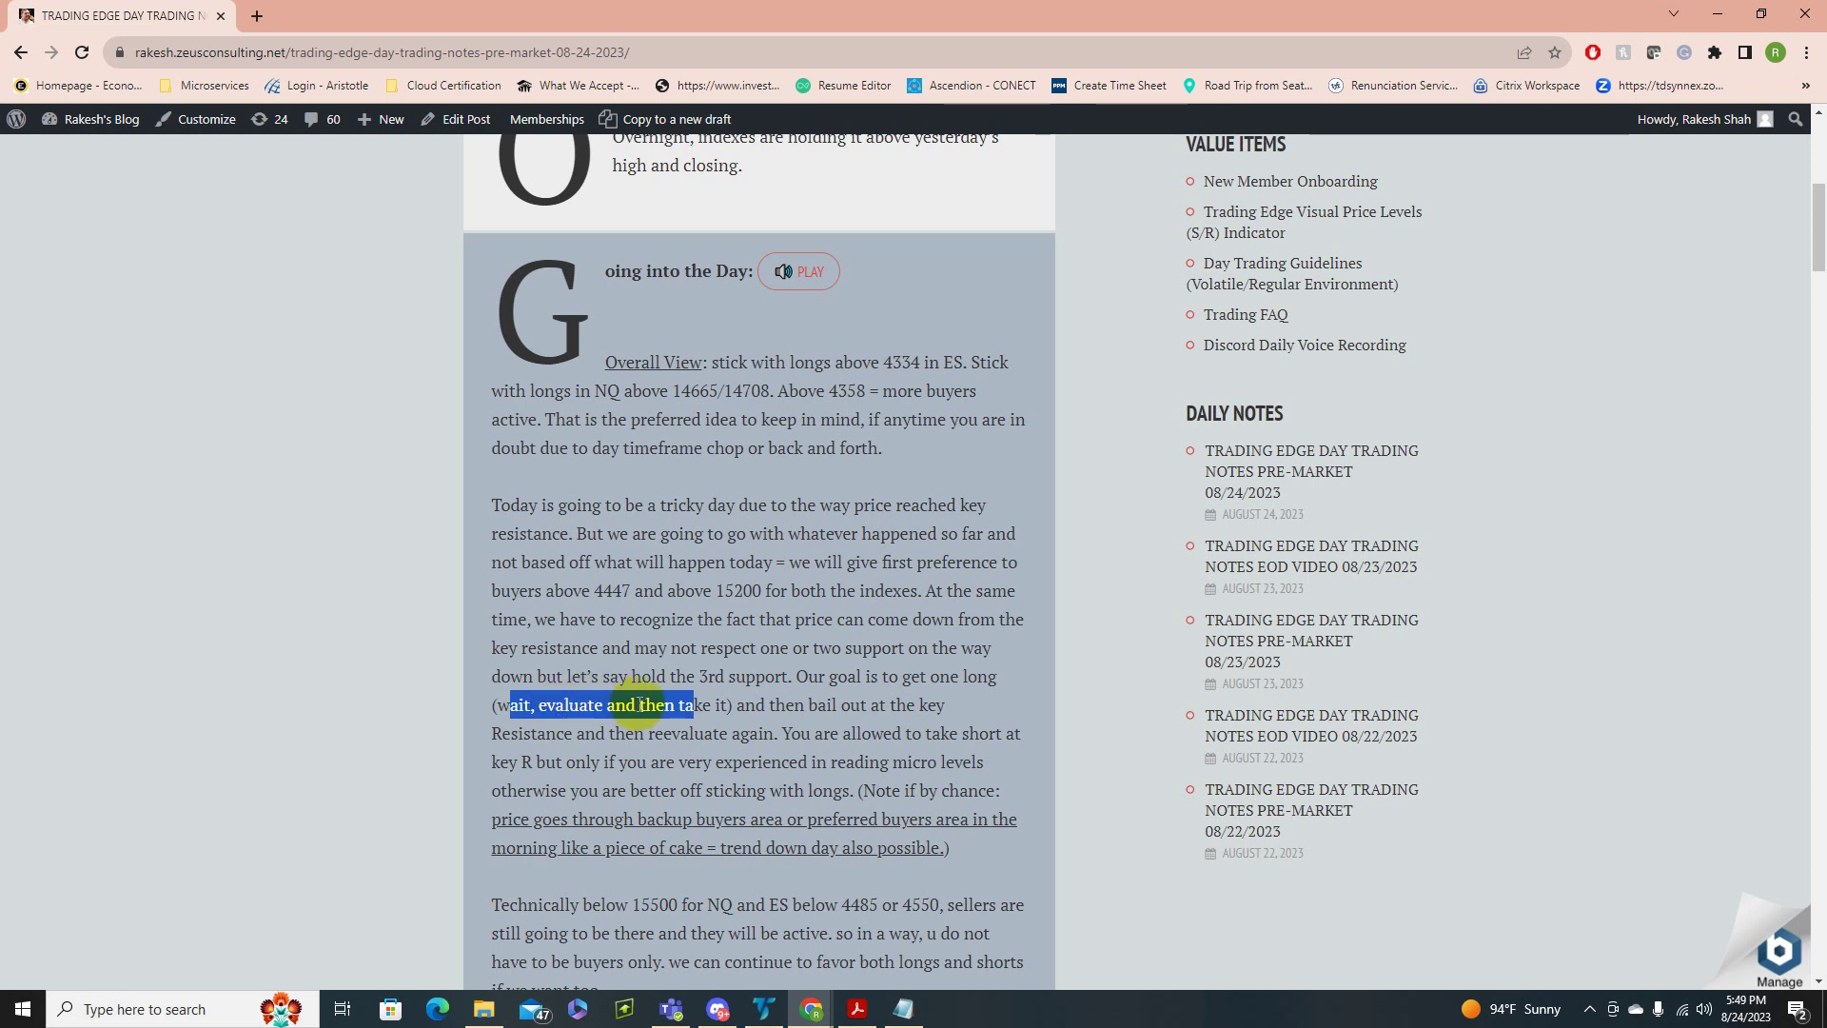
{"action": "left_click_drag", "start_coordinate": [776, 705], "coordinate": [942, 680]}
{"action": "left_click_drag", "start_coordinate": [689, 733], "coordinate": [764, 729]}
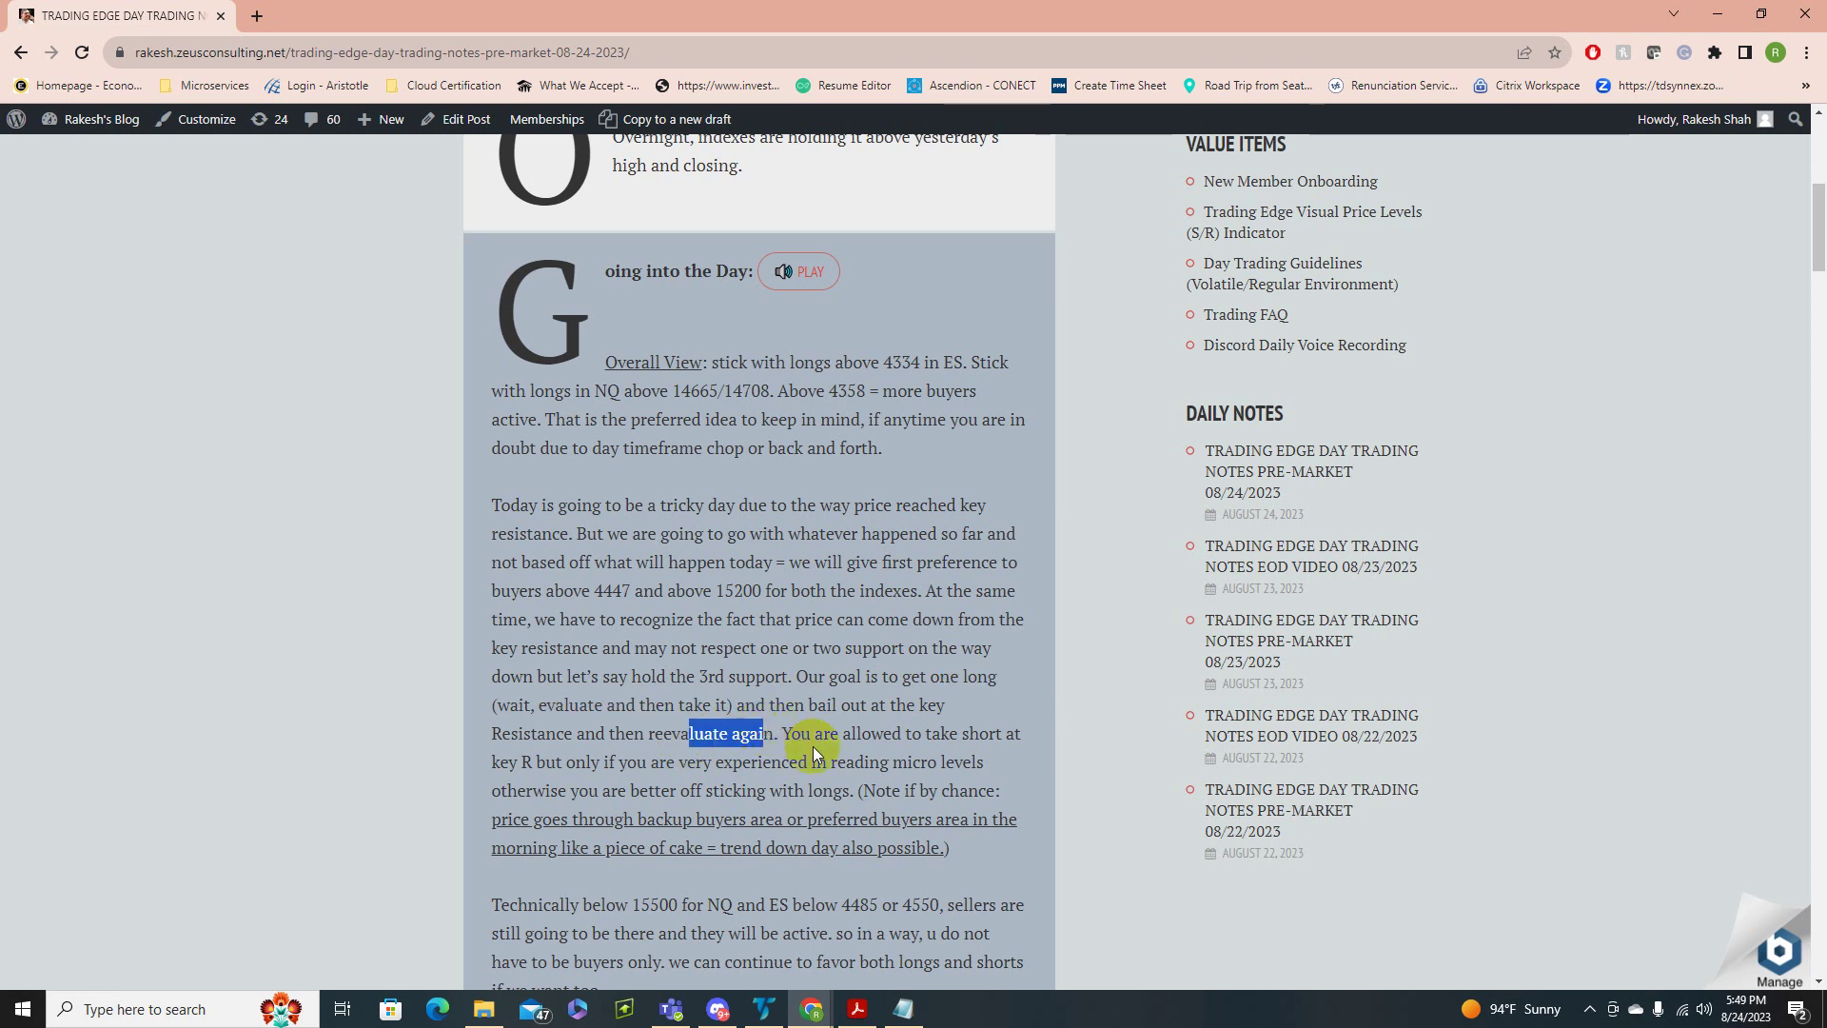
{"action": "left_click", "coordinate": [809, 735]}
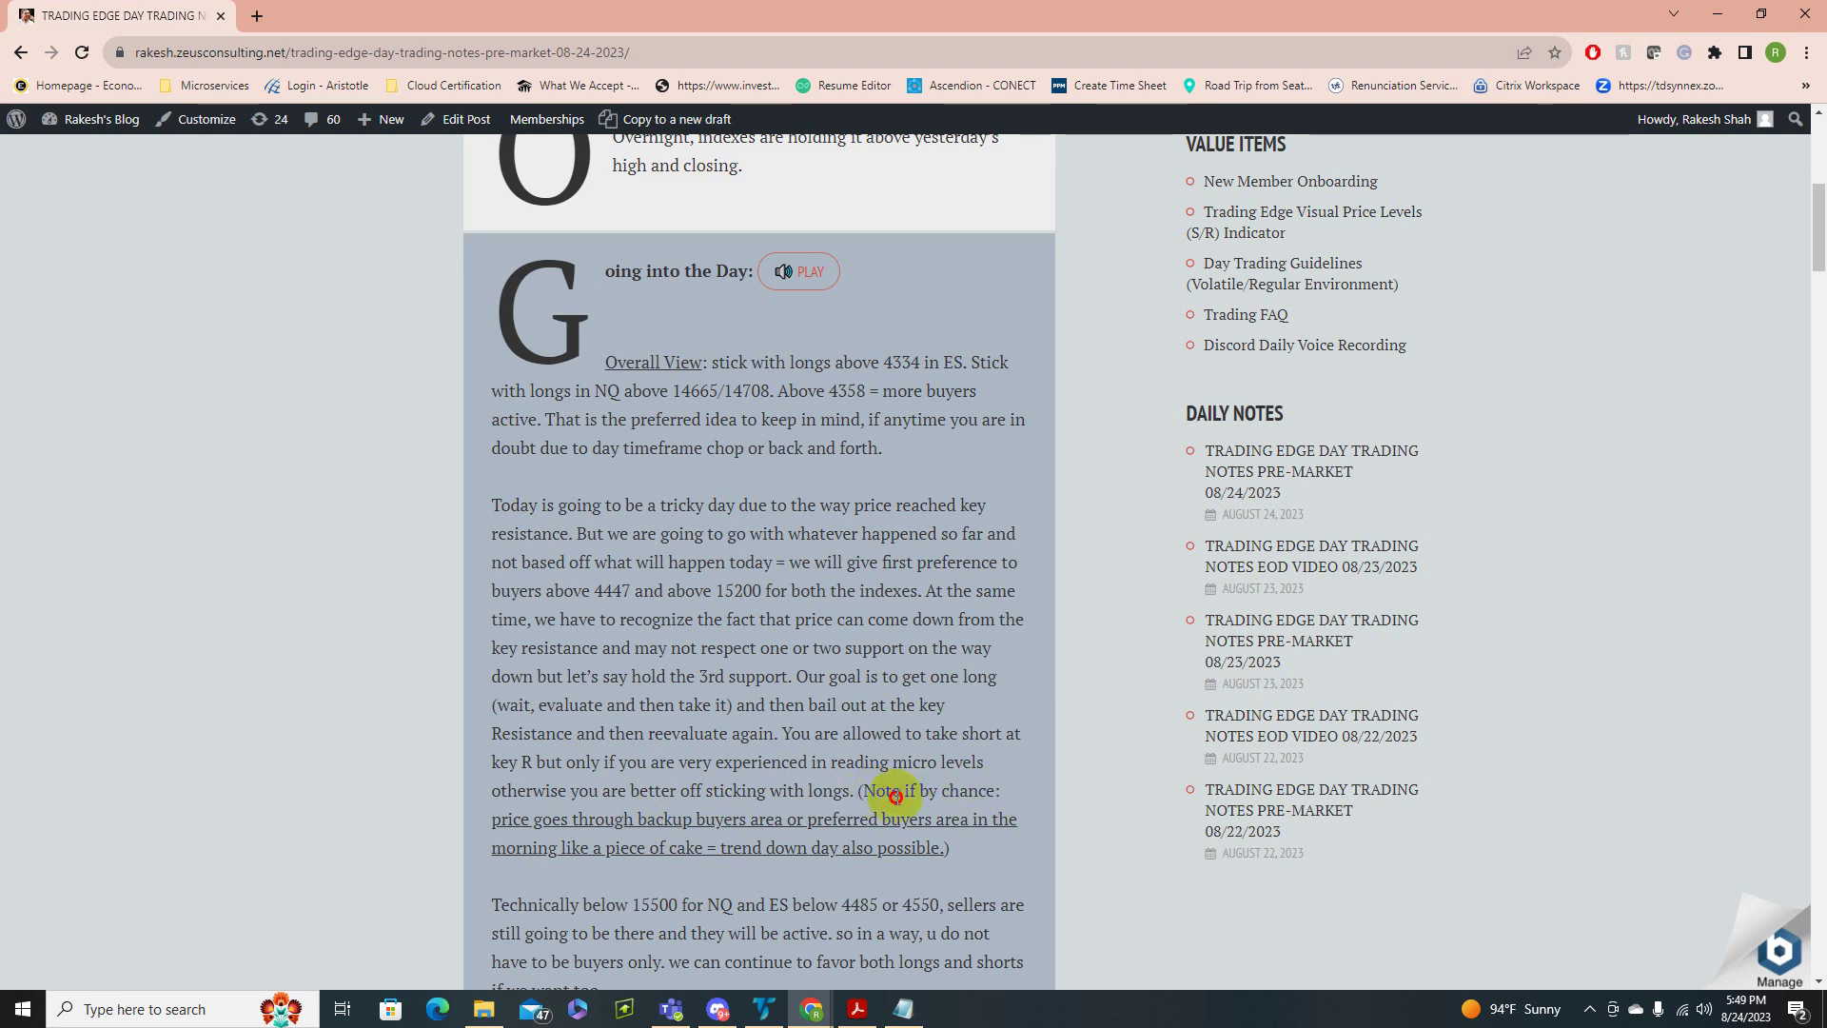
- Highlight the 'piece of cake' and 'trend down day also possible' phrases in the notes
{"action": "left_click_drag", "start_coordinate": [873, 792], "coordinate": [954, 850]}
{"action": "left_click", "coordinate": [953, 853]}
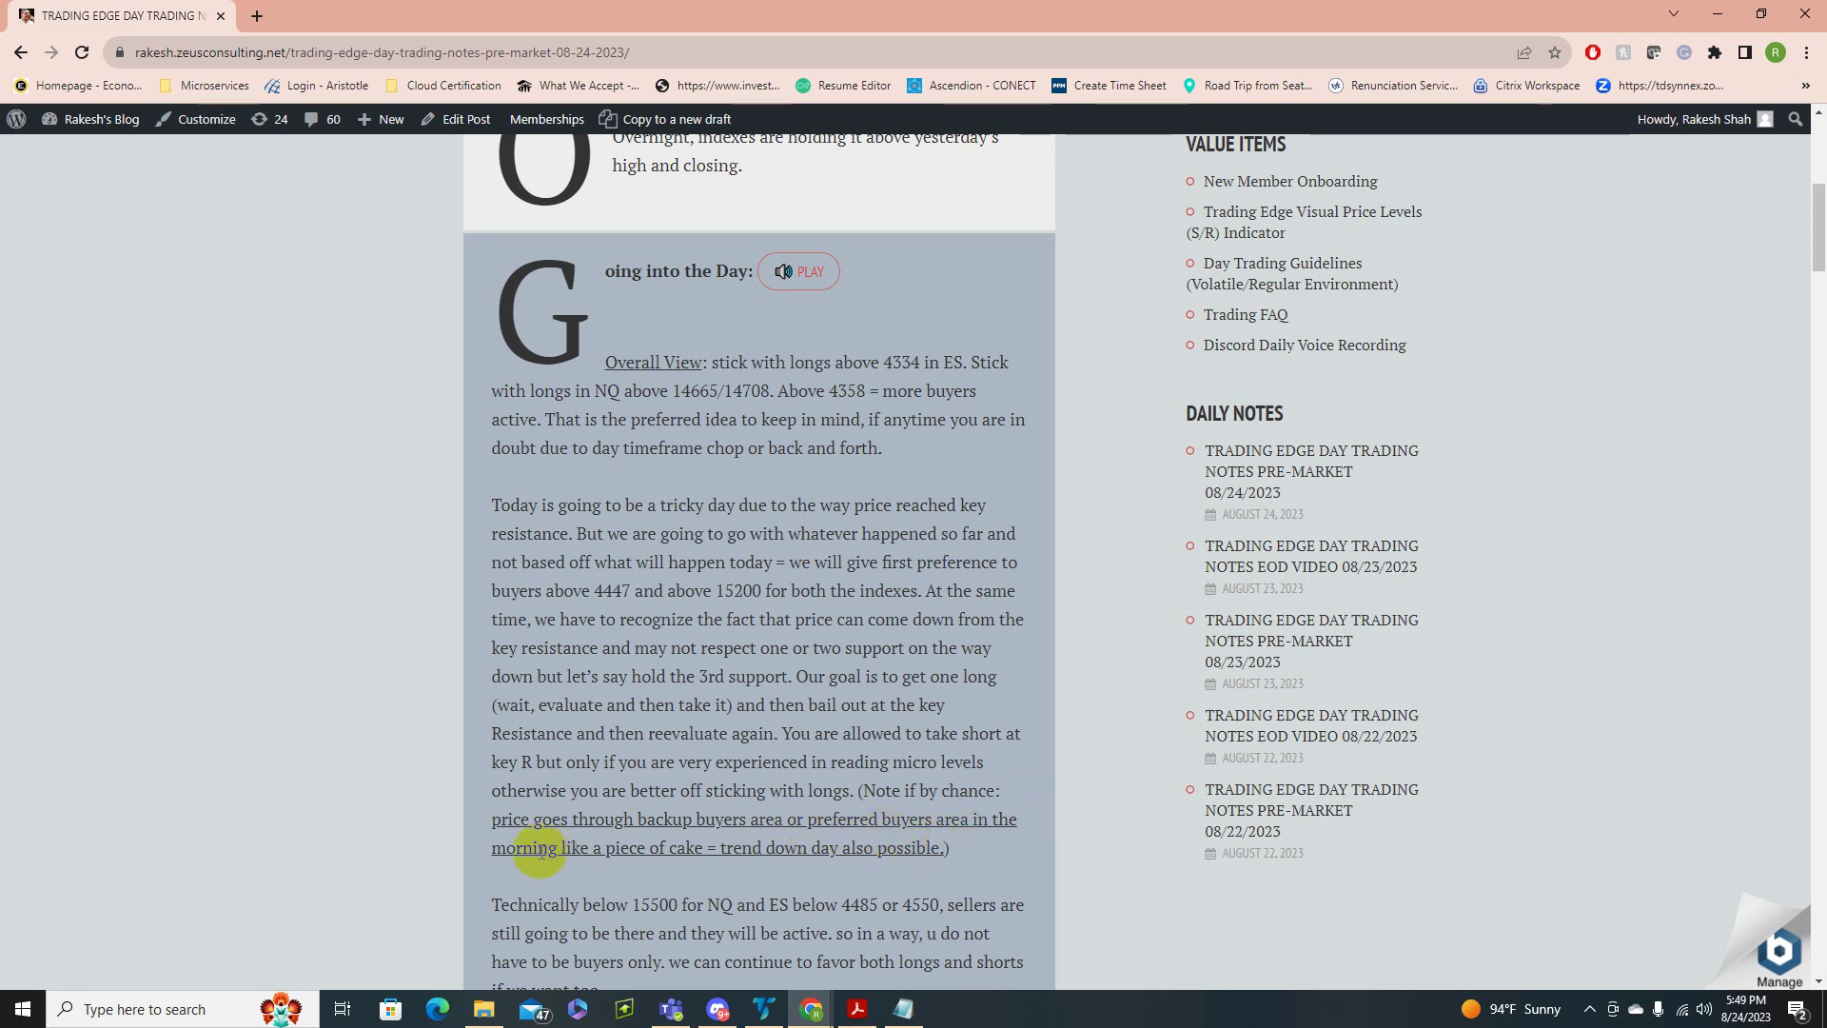
{"action": "left_click_drag", "start_coordinate": [538, 849], "coordinate": [956, 865]}
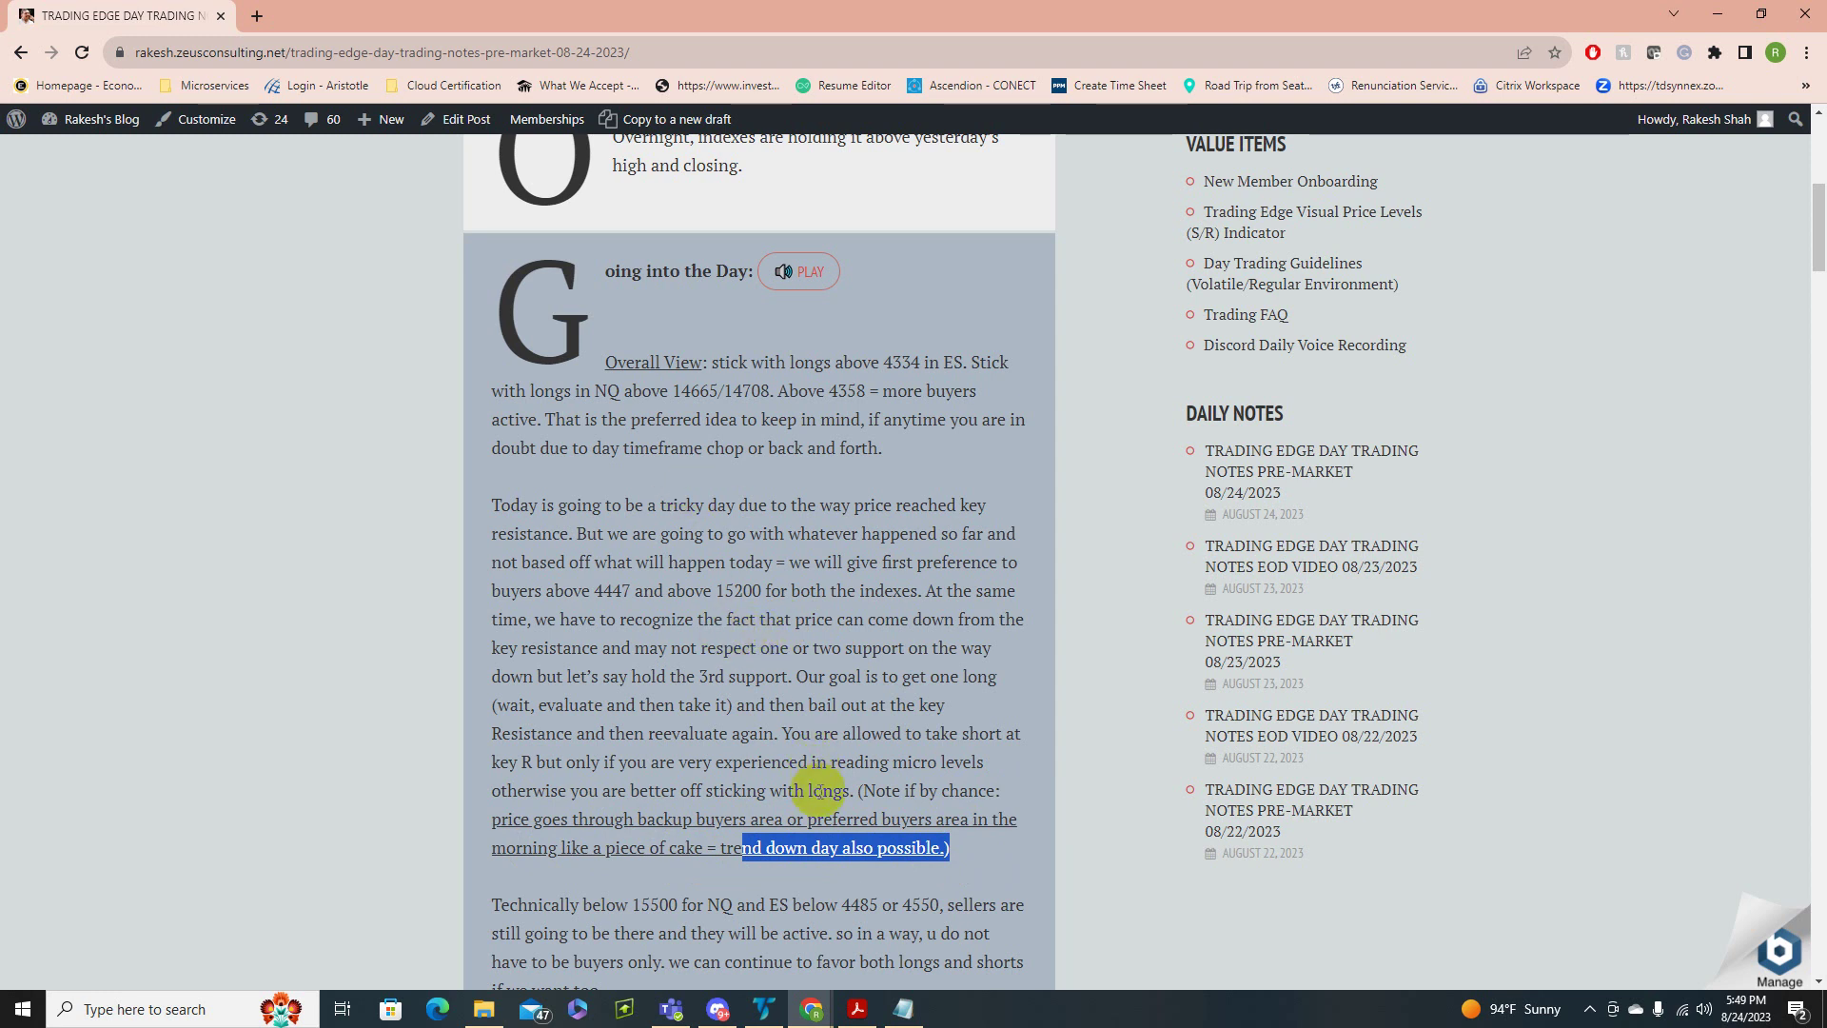
{"action": "left_click", "coordinate": [694, 841]}
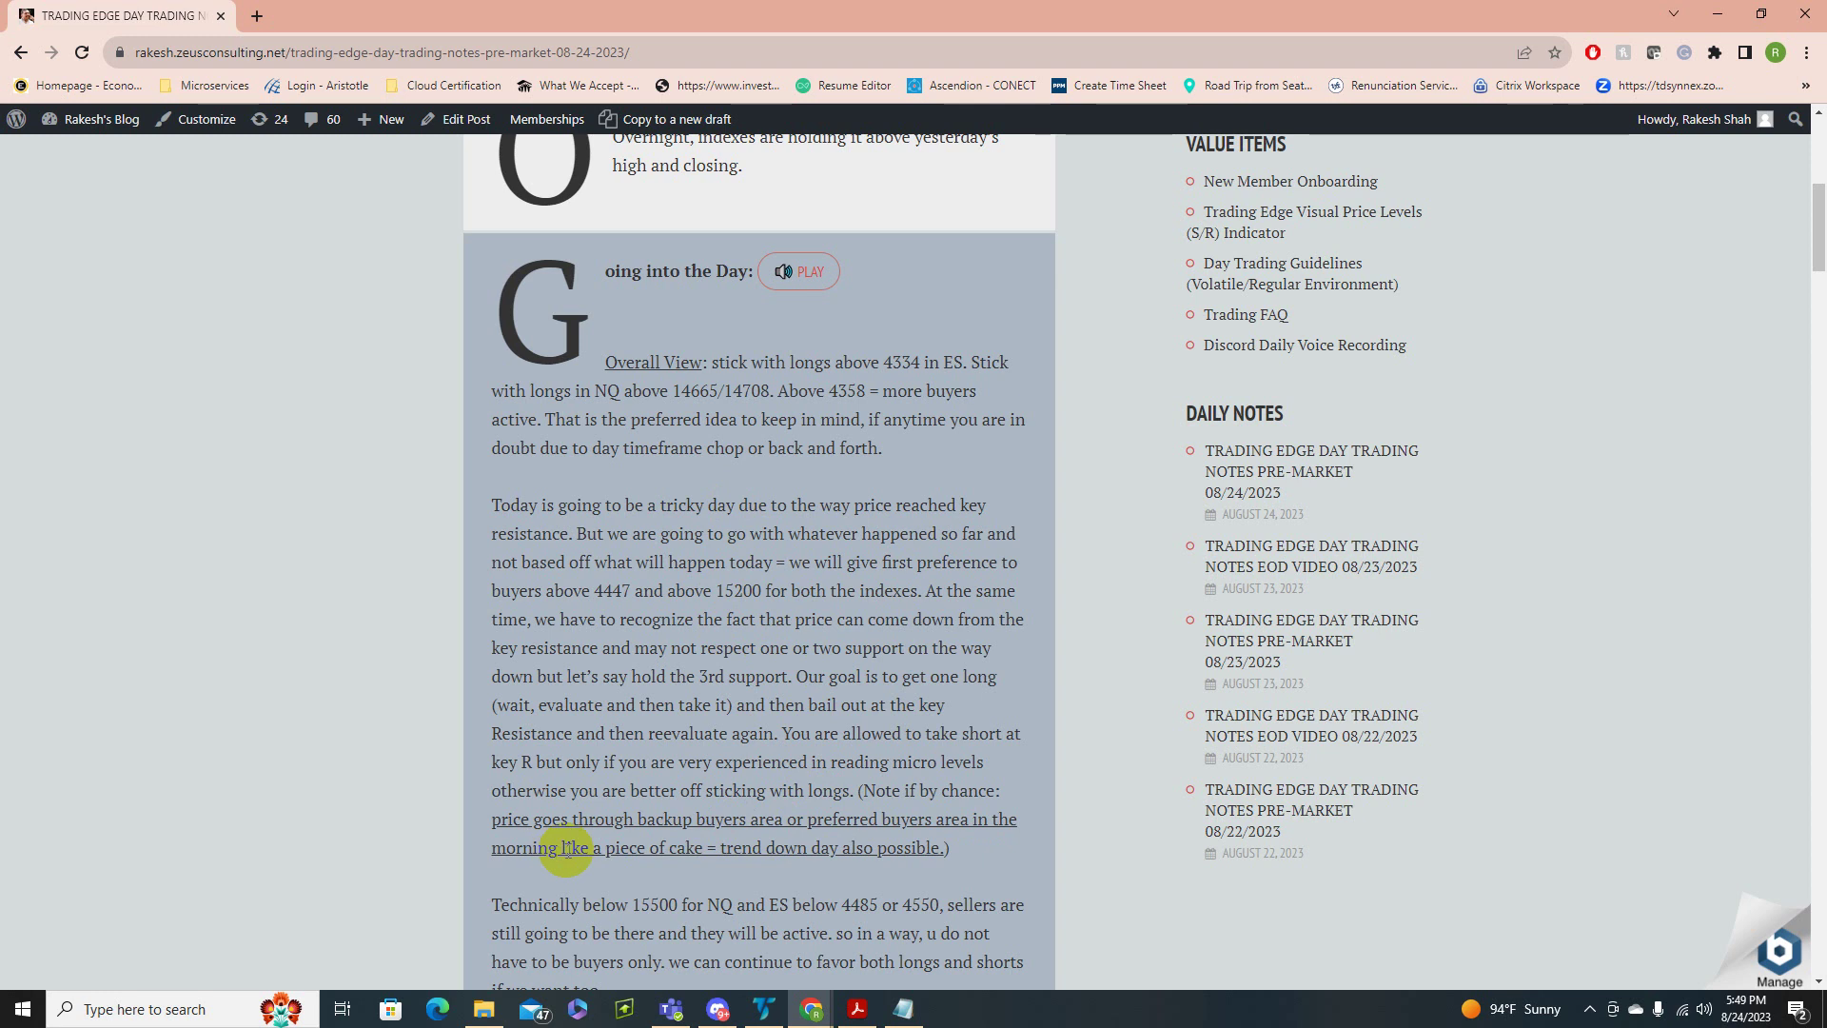
{"action": "left_click", "coordinate": [737, 824]}
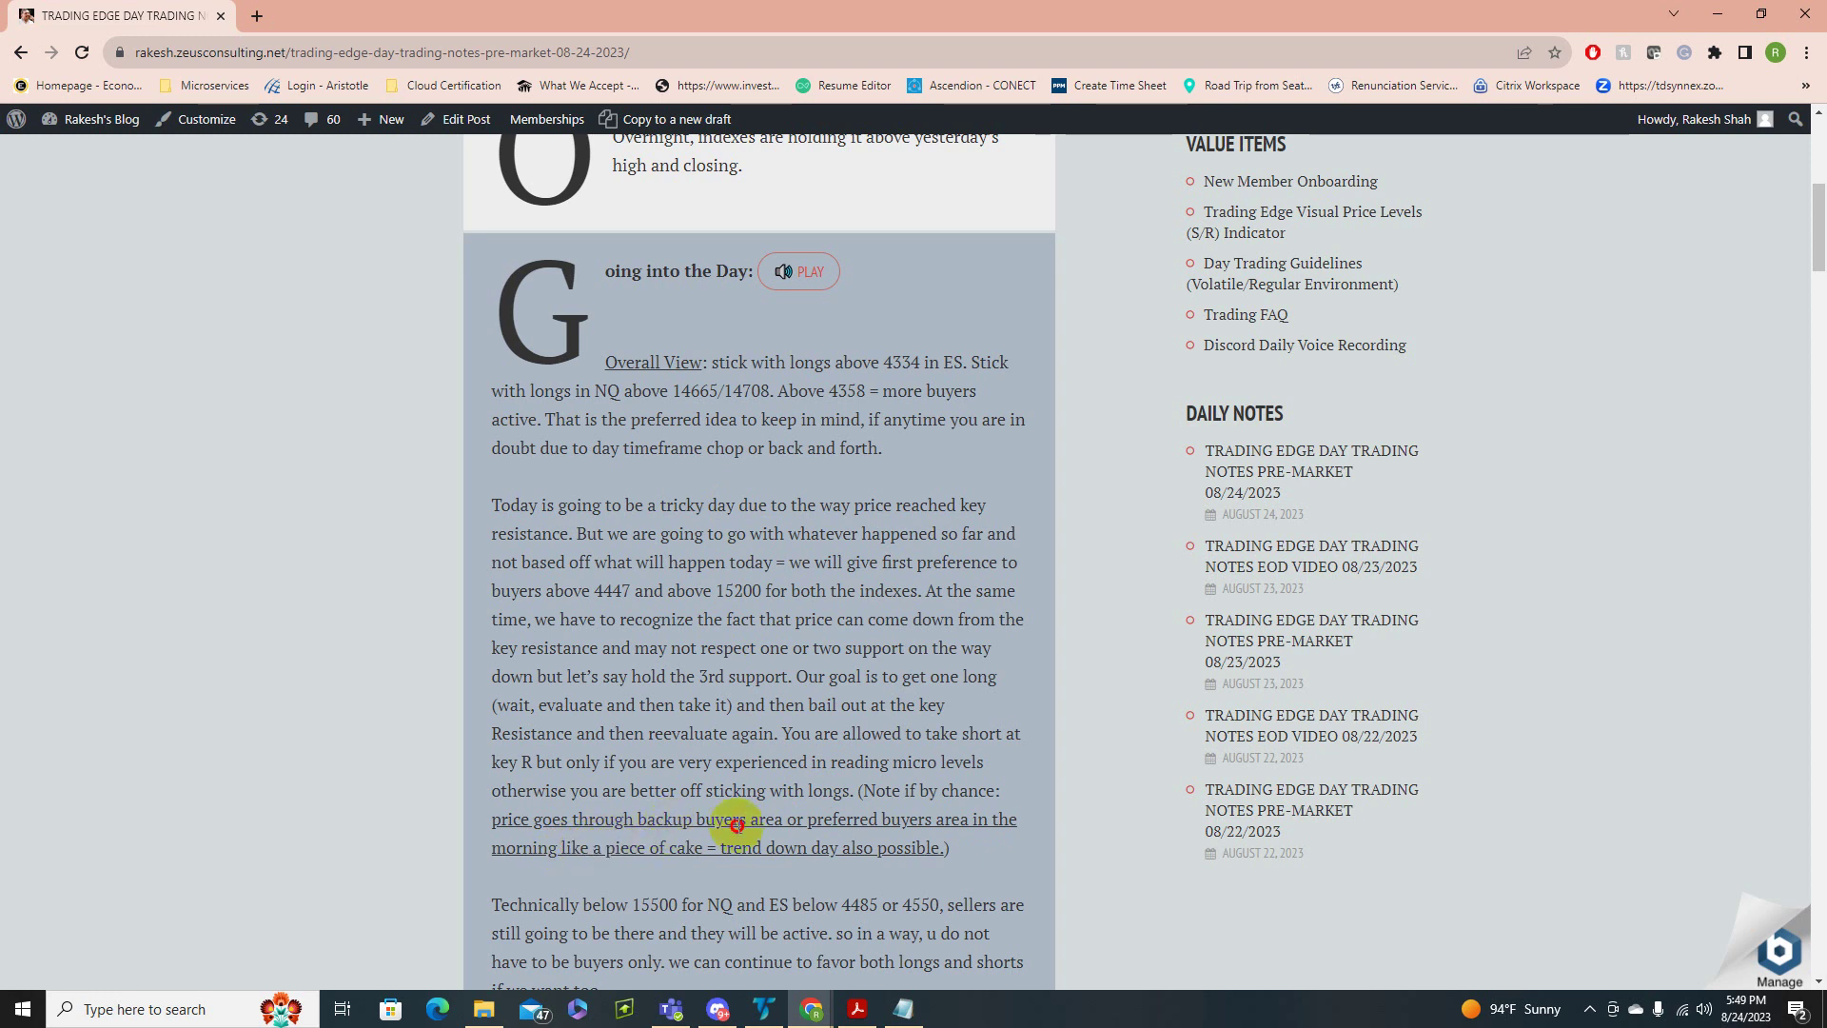
{"action": "left_click_drag", "start_coordinate": [738, 824], "coordinate": [880, 826]}
{"action": "left_click", "coordinate": [630, 845]}
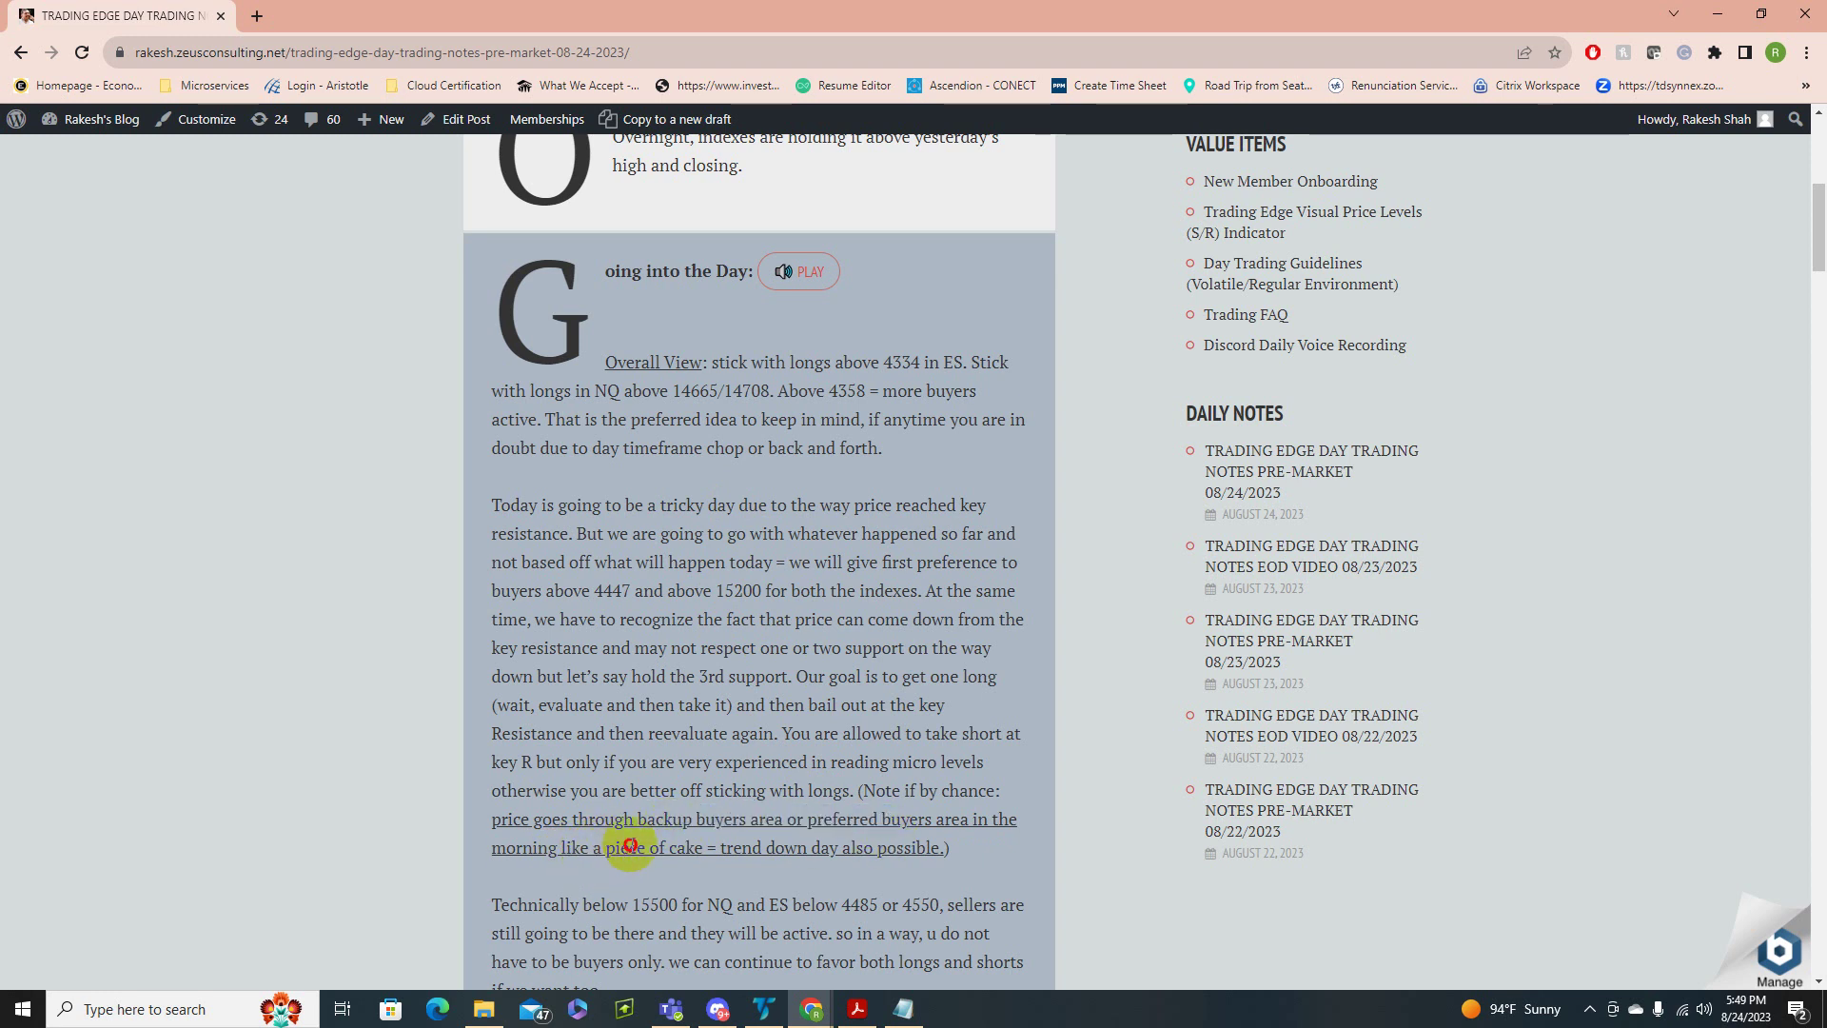
{"action": "left_click_drag", "start_coordinate": [631, 845], "coordinate": [708, 841]}
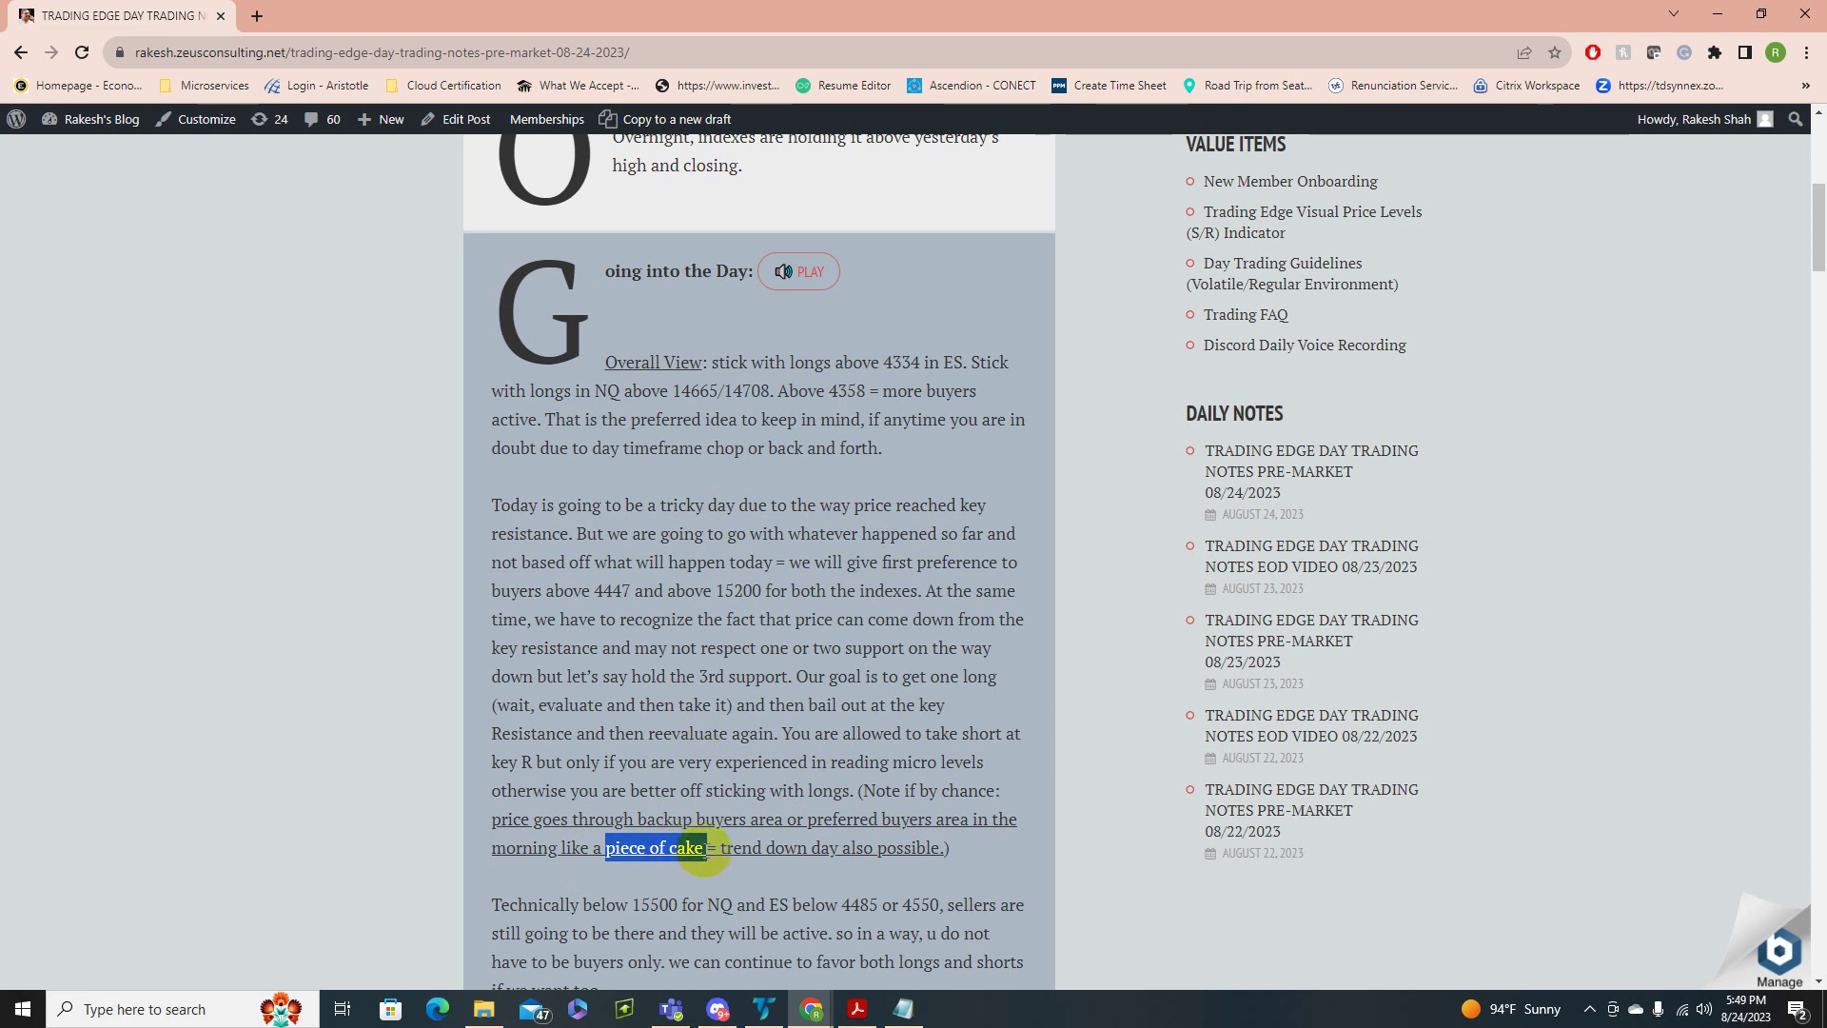
{"action": "left_click_drag", "start_coordinate": [716, 847], "coordinate": [954, 847]}
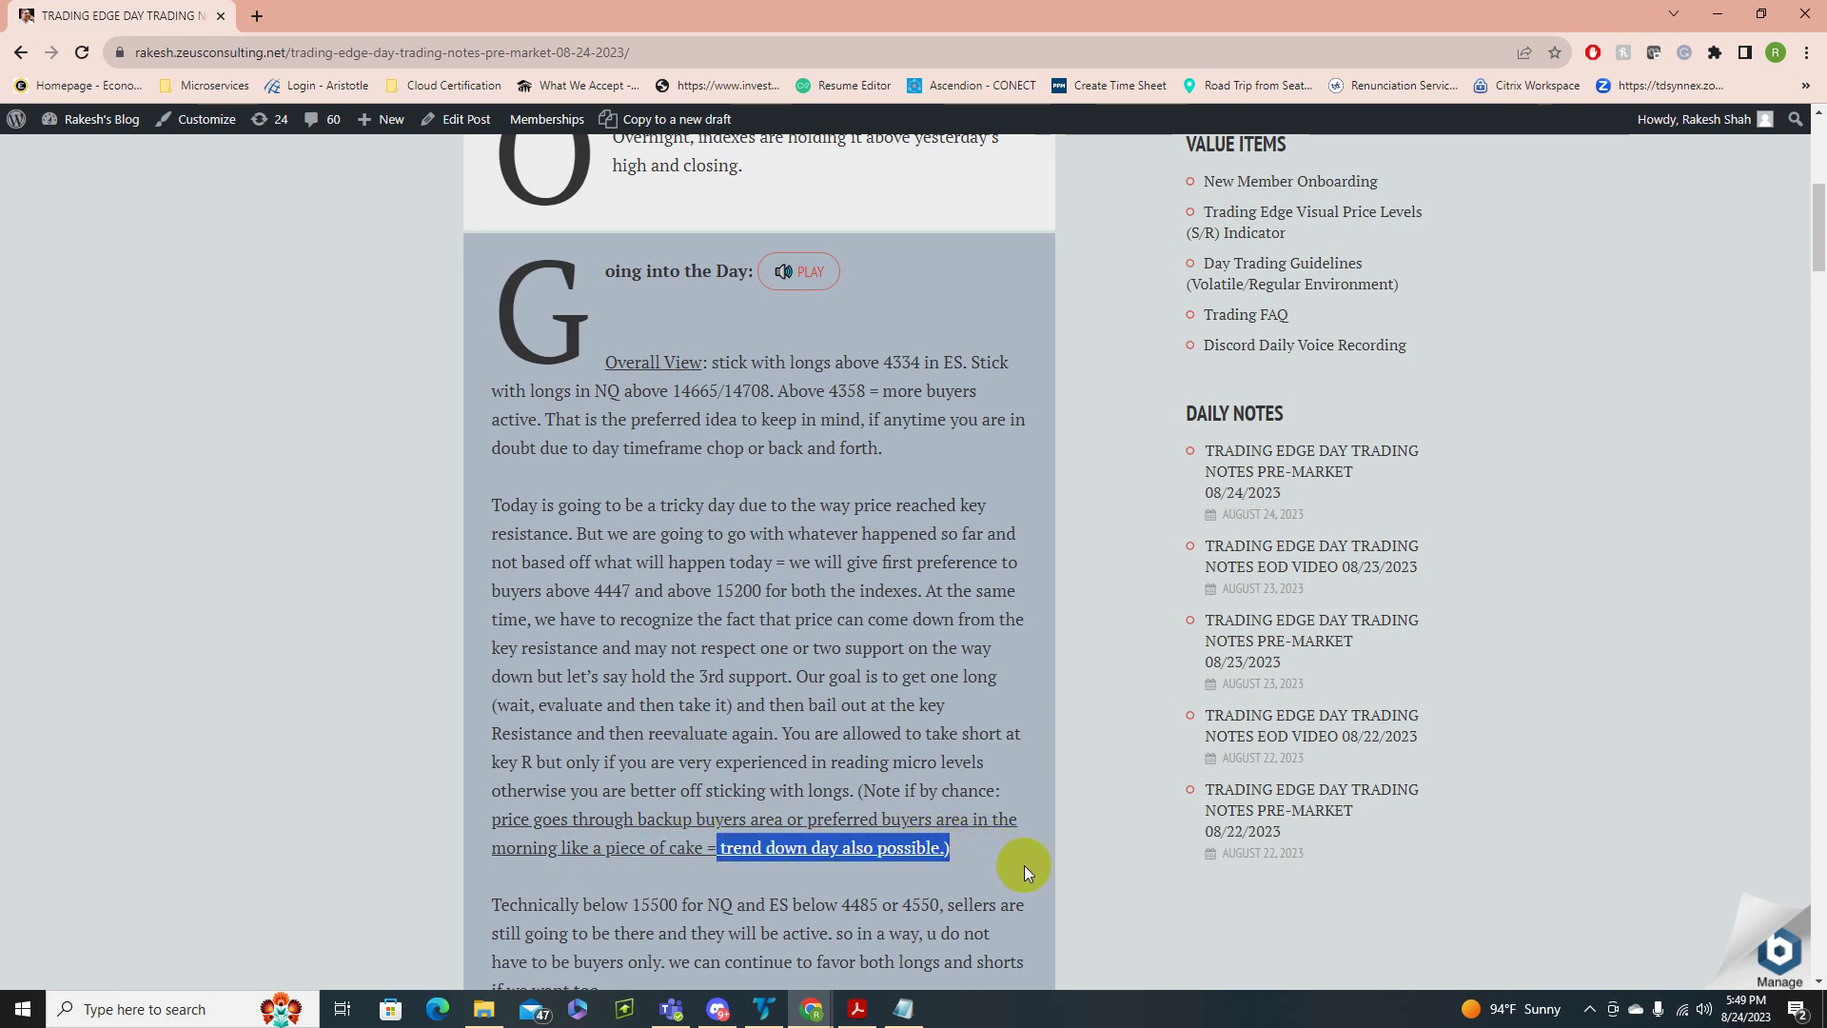
{"action": "left_click", "coordinate": [585, 582]}
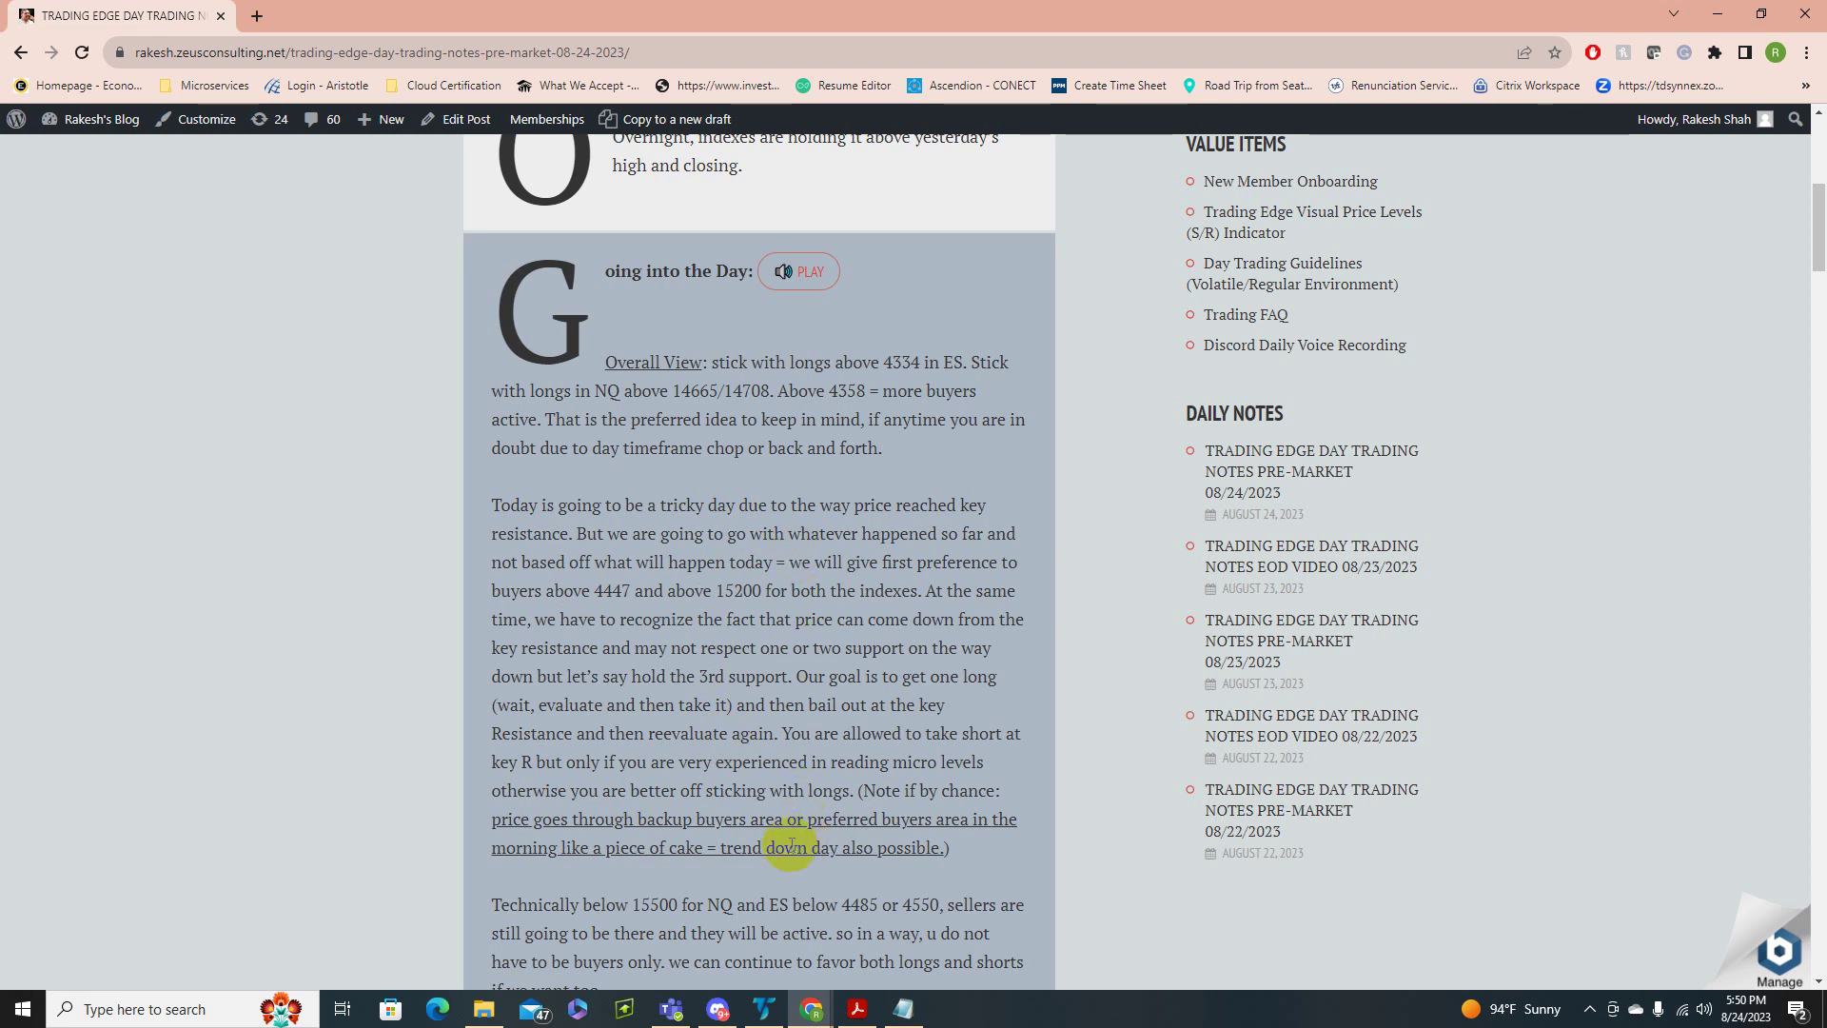
{"action": "left_click_drag", "start_coordinate": [776, 847], "coordinate": [896, 847]}
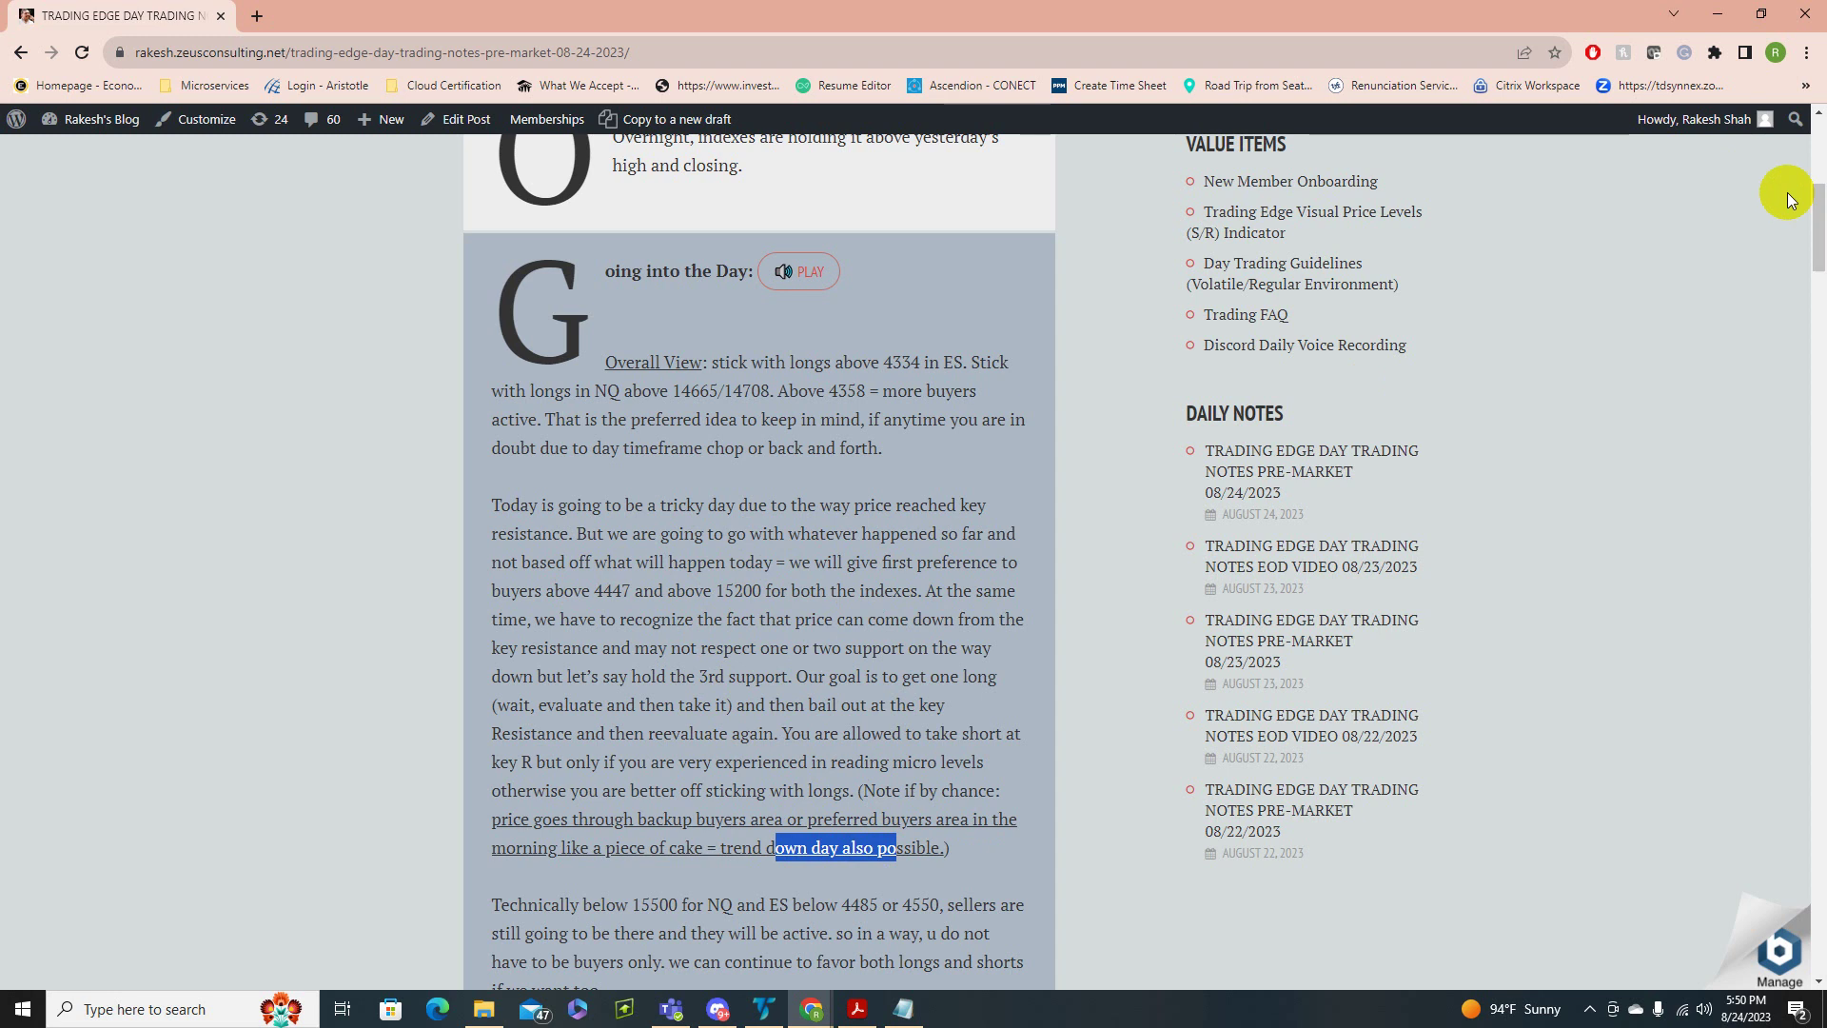
- Highlight the NQ 'below 15500' level and tricky-day paragraph, then move the browser aside
{"action": "scroll", "coordinate": [1818, 214], "scroll_direction": "down", "scroll_amount": 3}
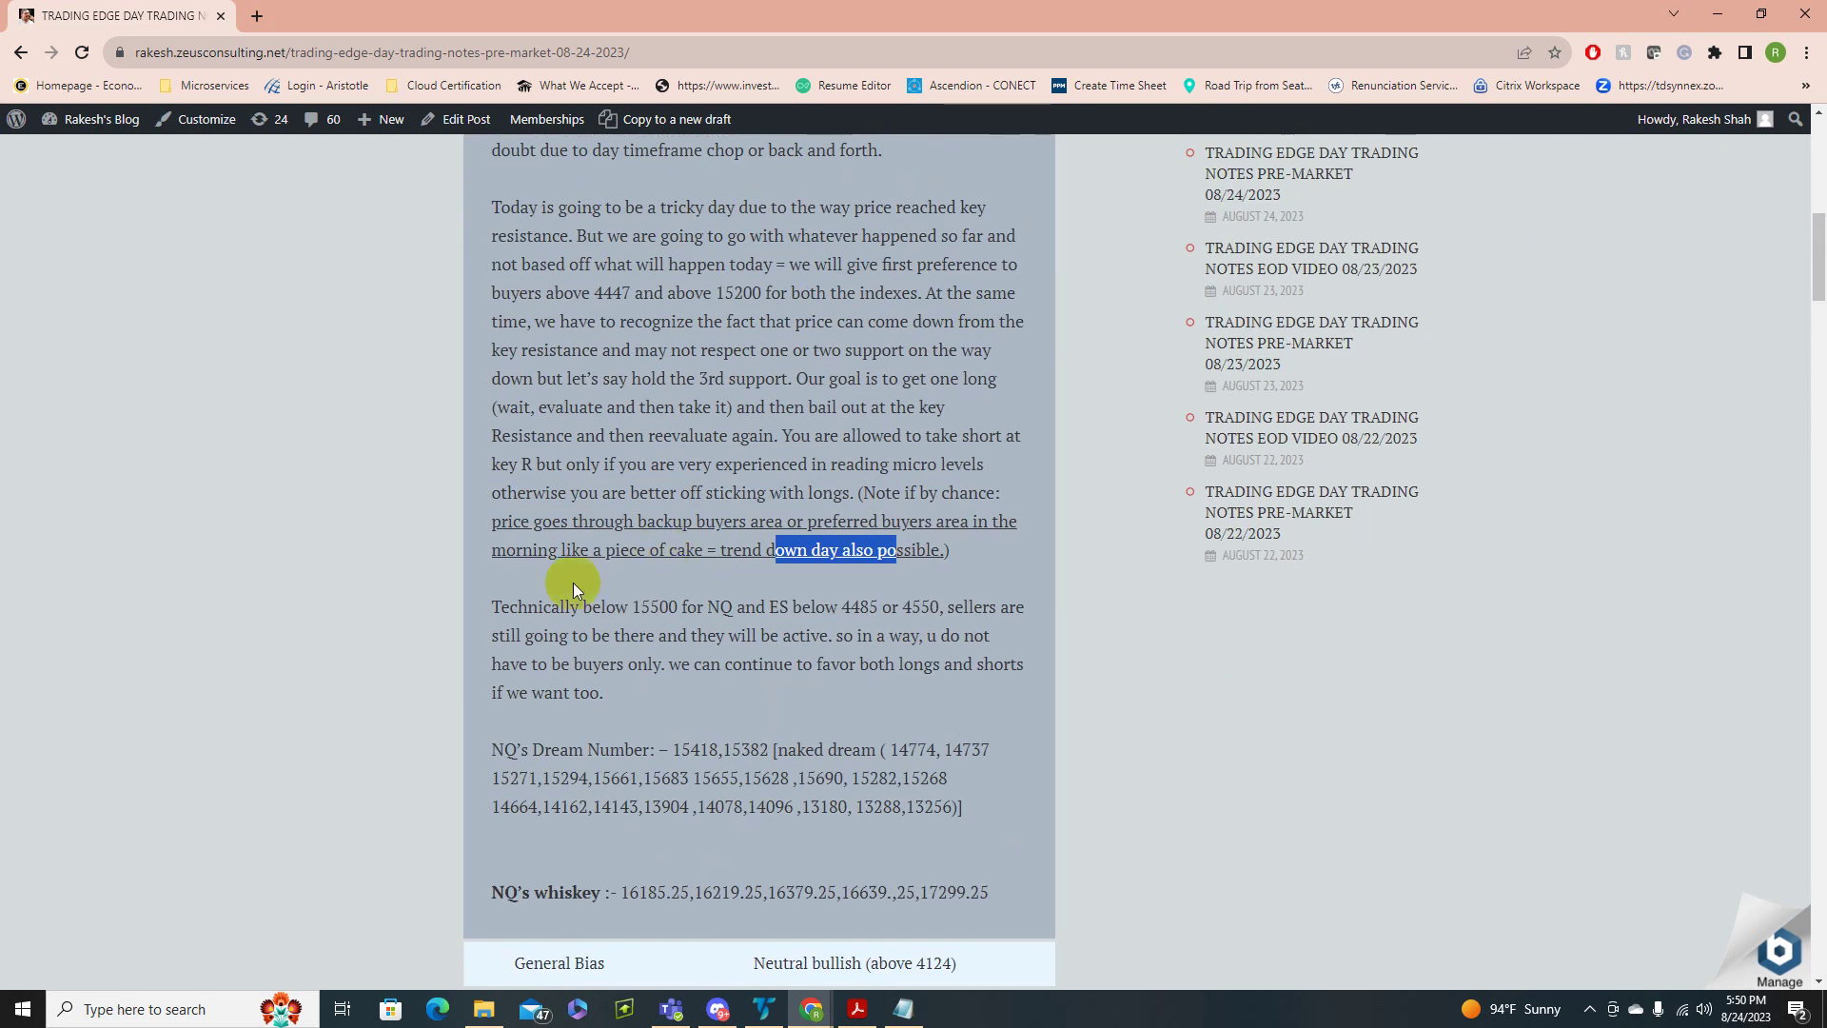
{"action": "left_click_drag", "start_coordinate": [543, 606], "coordinate": [687, 606]}
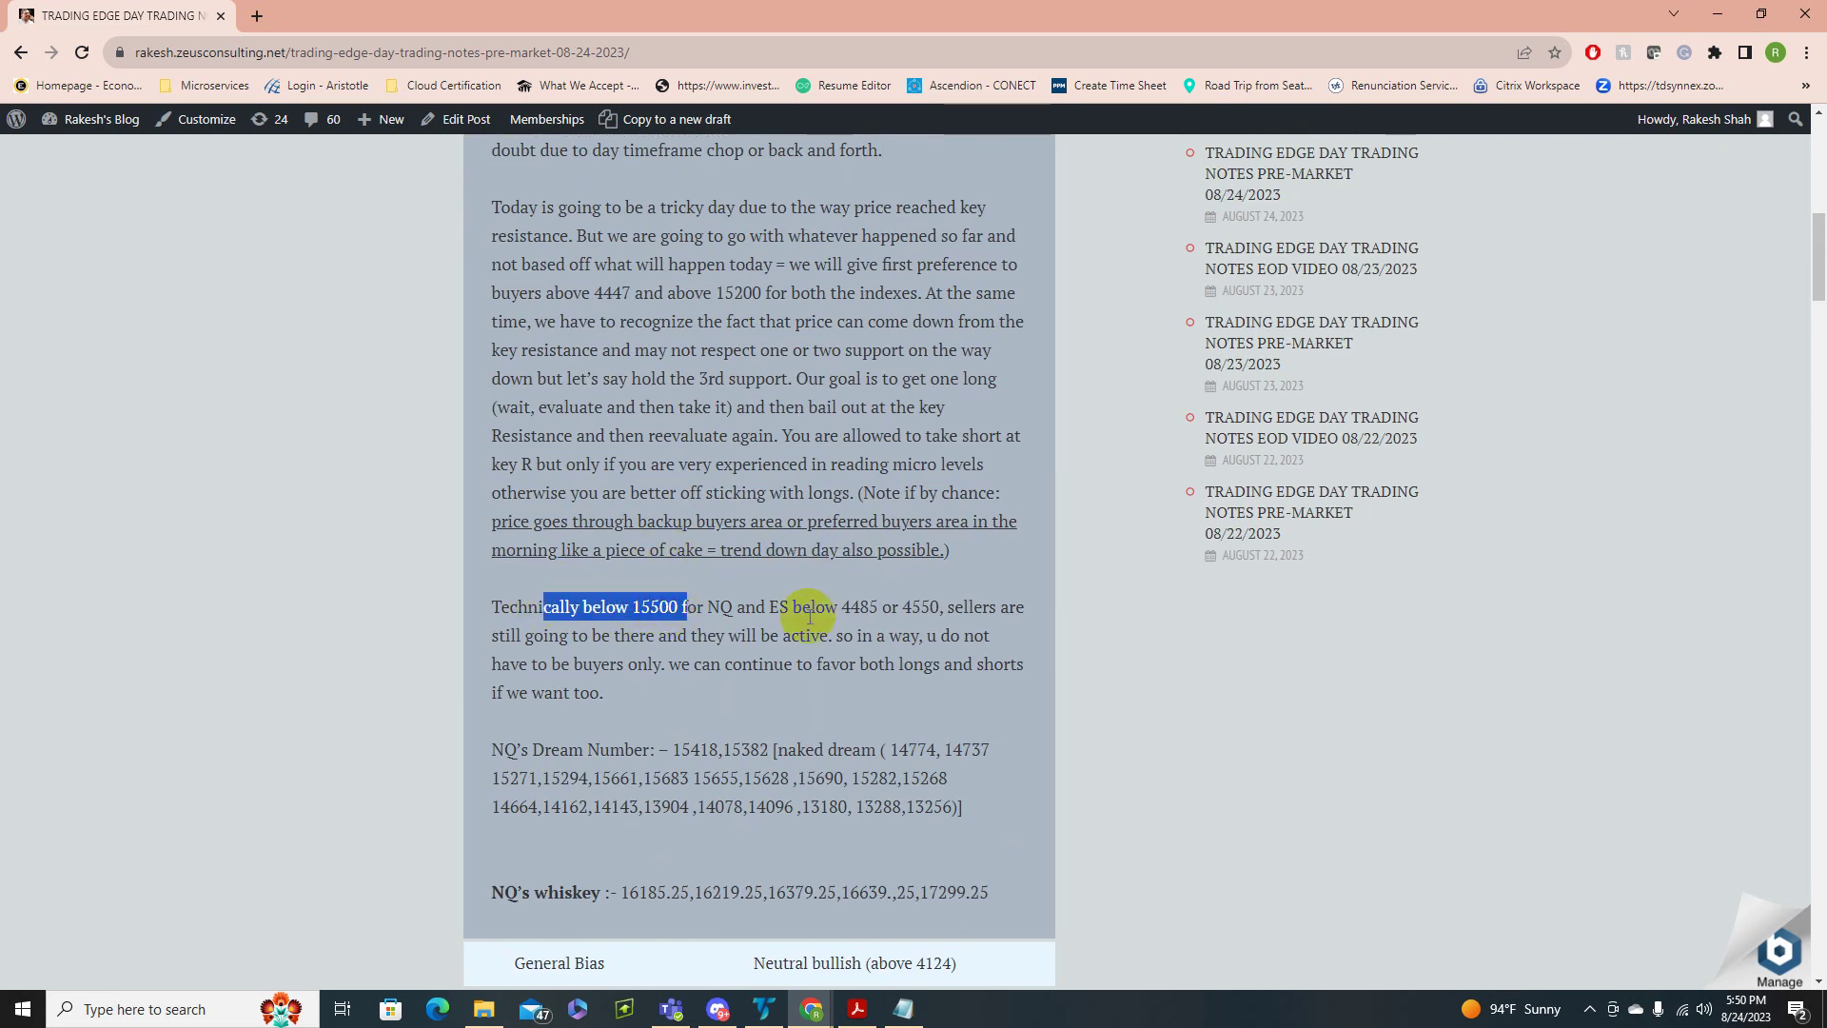
{"action": "left_click", "coordinate": [614, 690]}
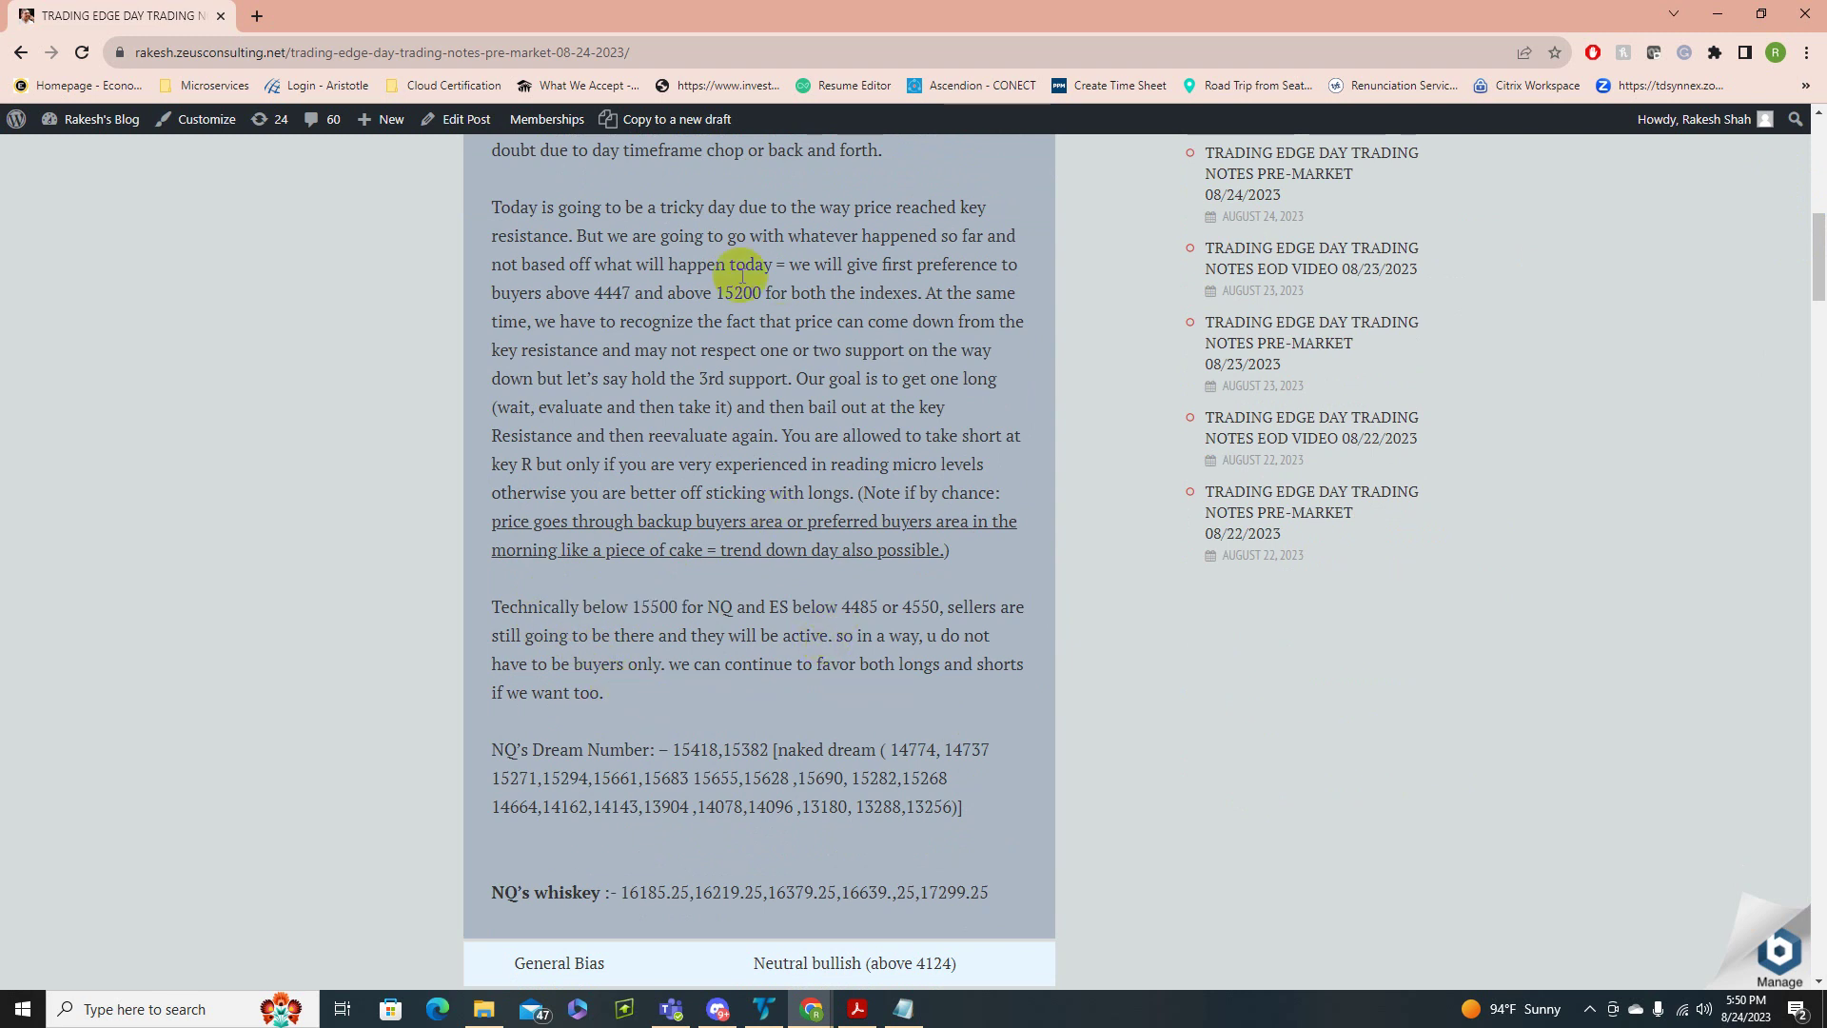
{"action": "left_click_drag", "start_coordinate": [520, 235], "coordinate": [845, 490]}
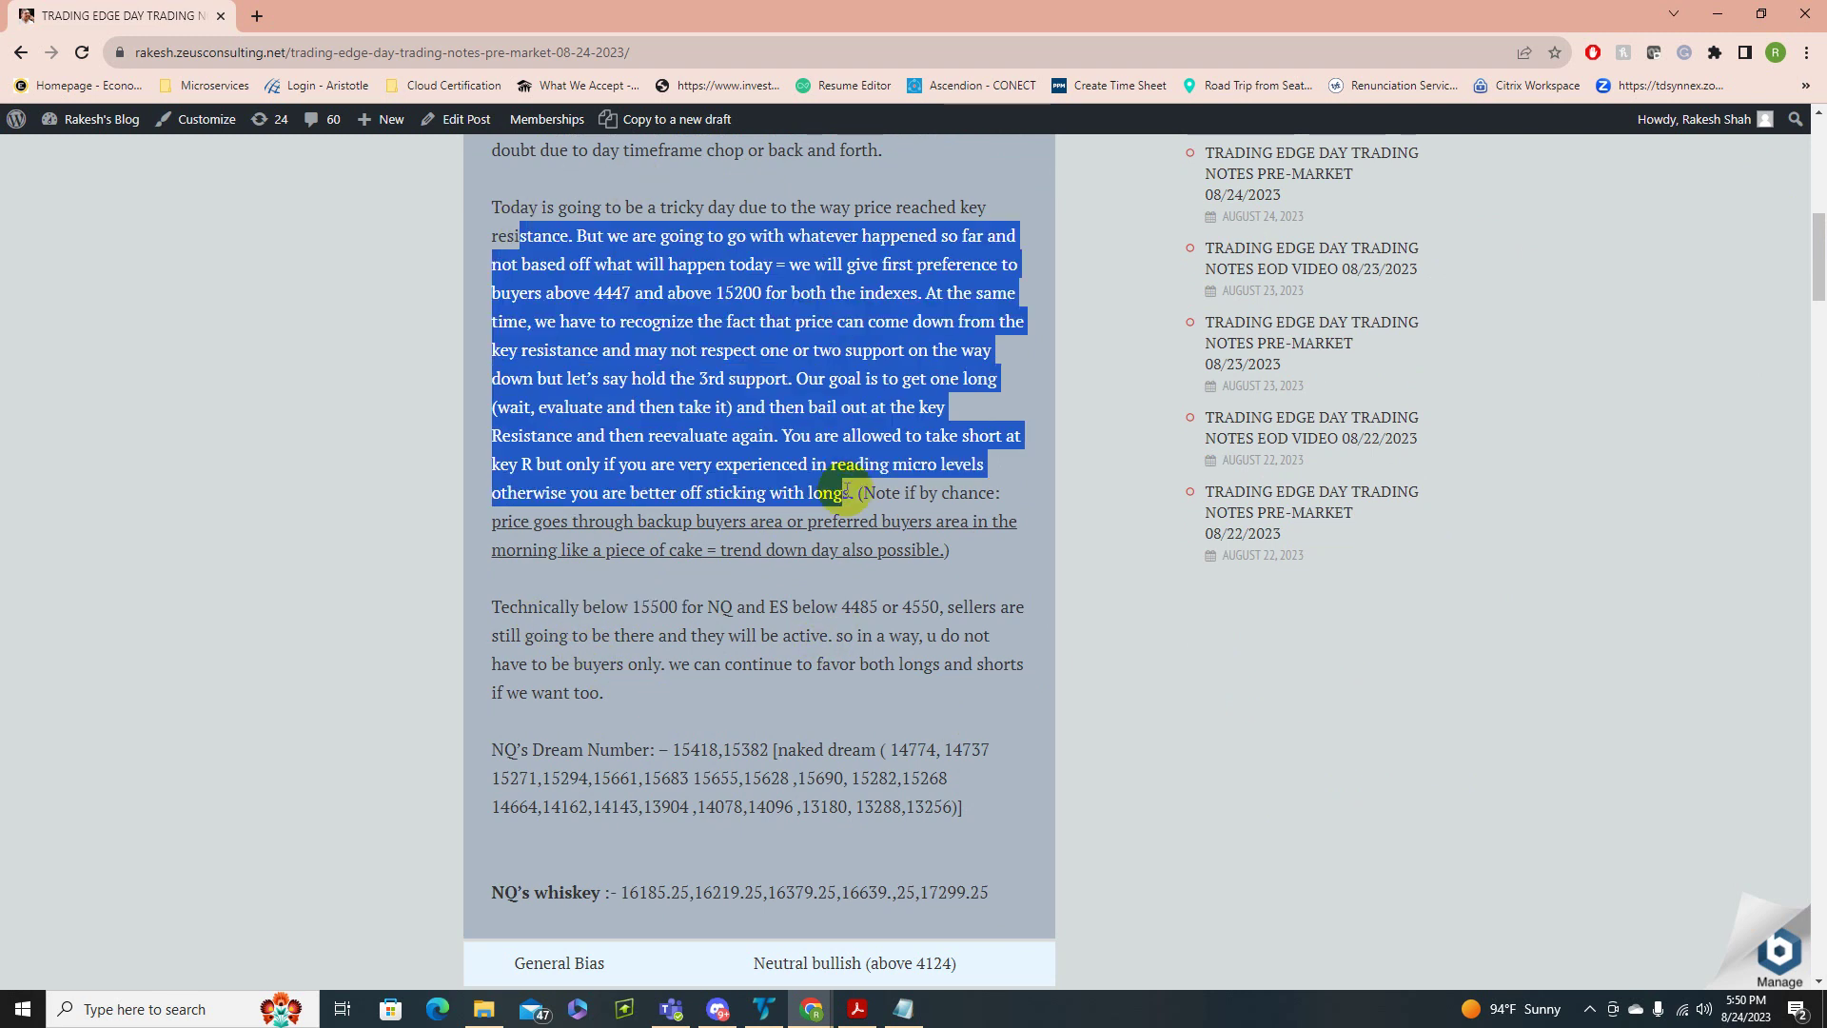
{"action": "left_click", "coordinate": [714, 311]}
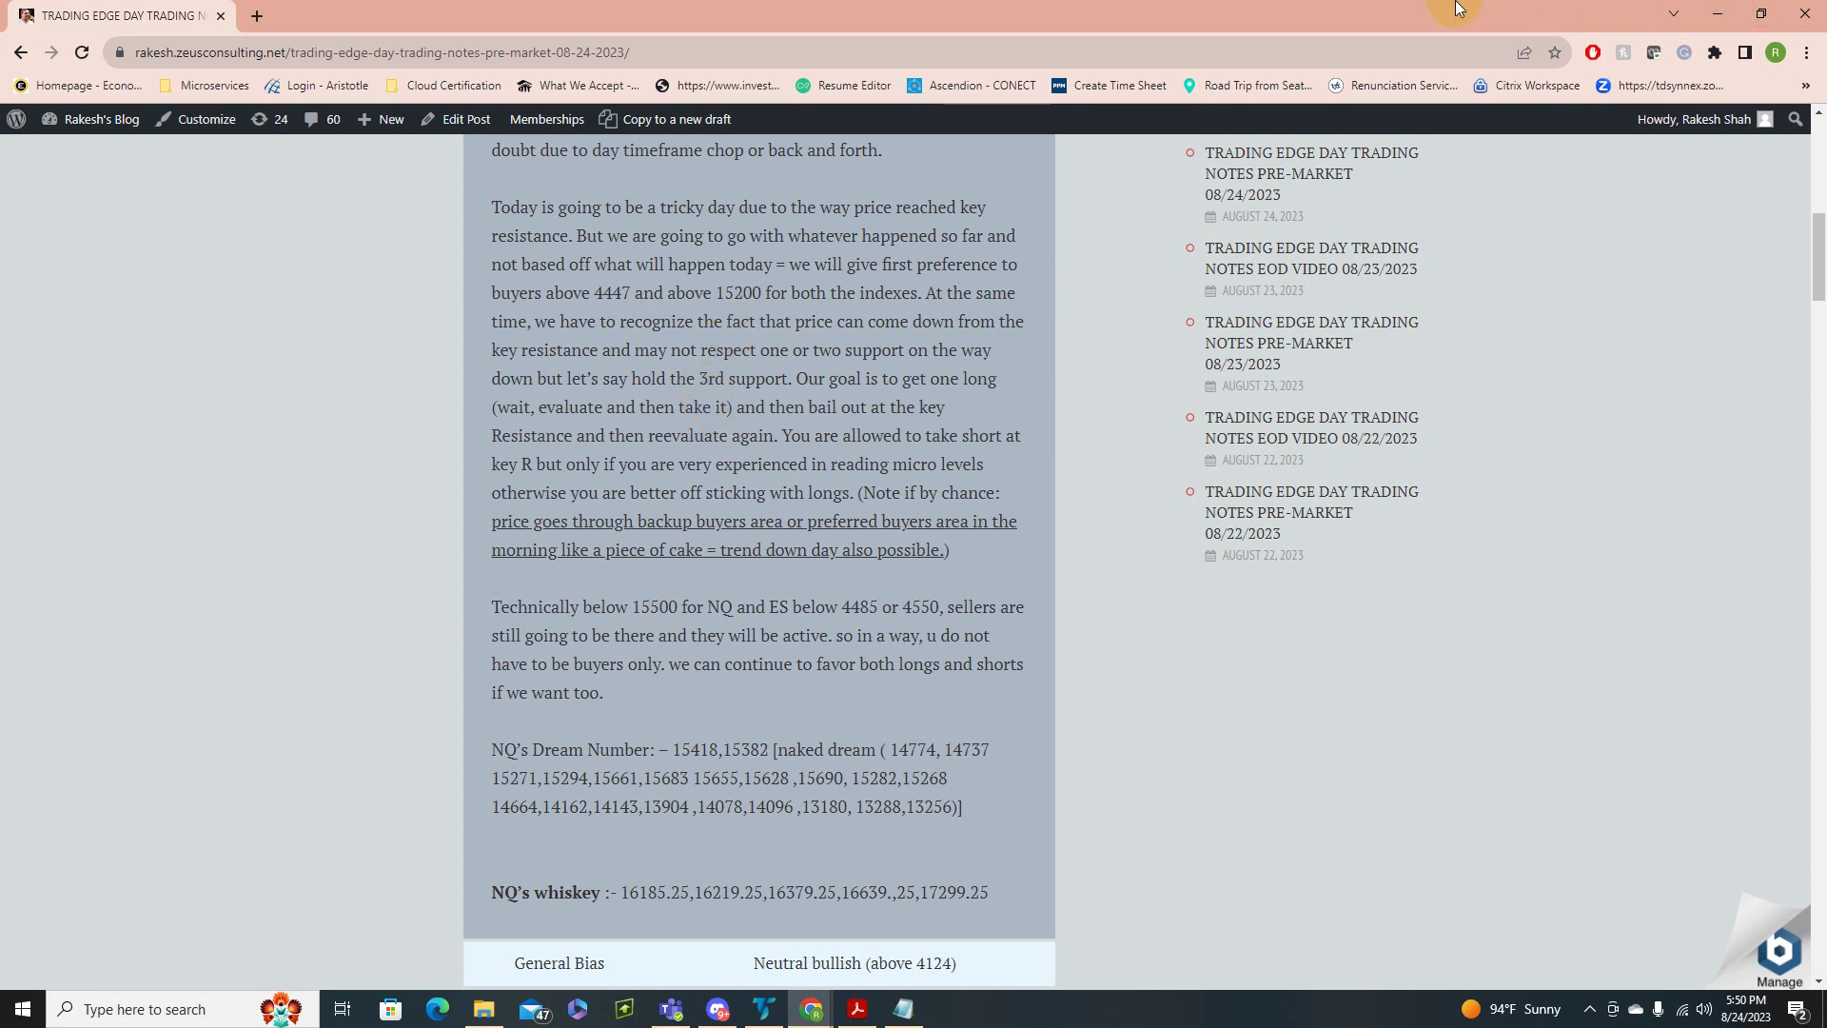
{"action": "left_click_drag", "start_coordinate": [1445, 11], "coordinate": [1813, 227]}
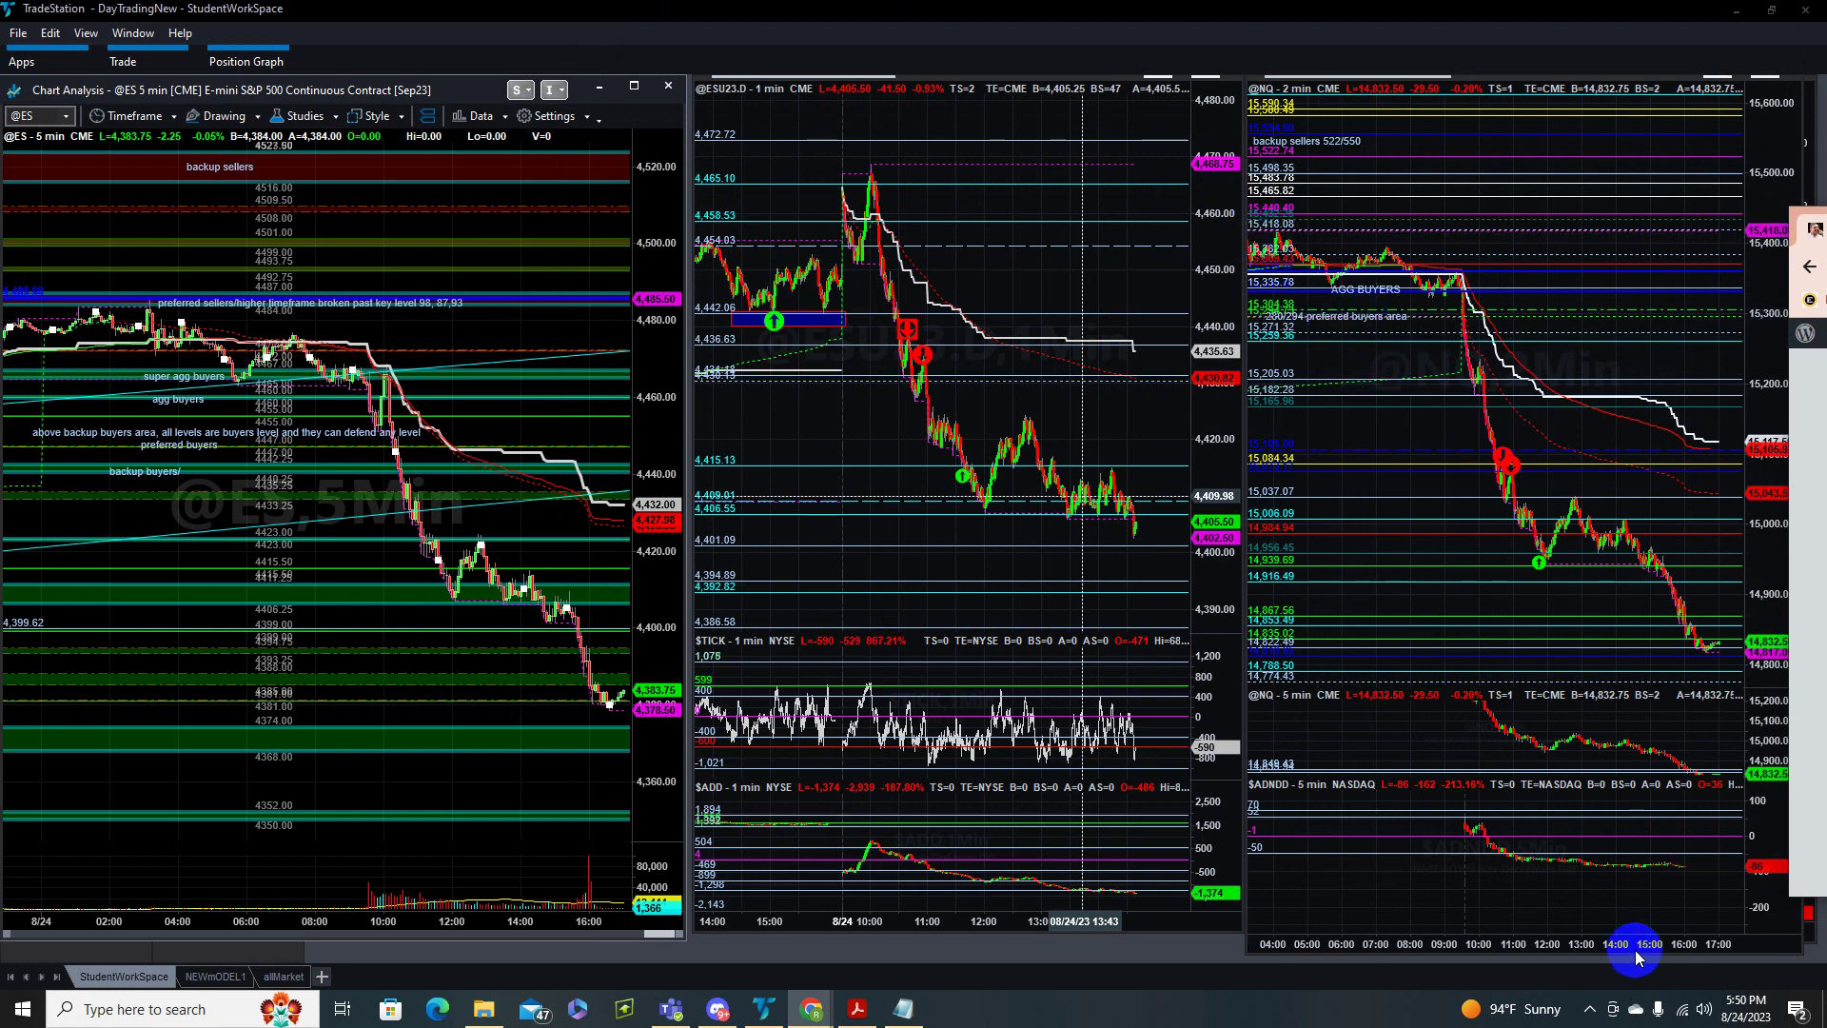
- Rescale the NQ 2-minute chart and shift the '165/205 backup buyers' label to the right
{"action": "left_click", "coordinate": [1487, 430]}
{"action": "left_click_drag", "start_coordinate": [1488, 430], "coordinate": [1619, 429]}
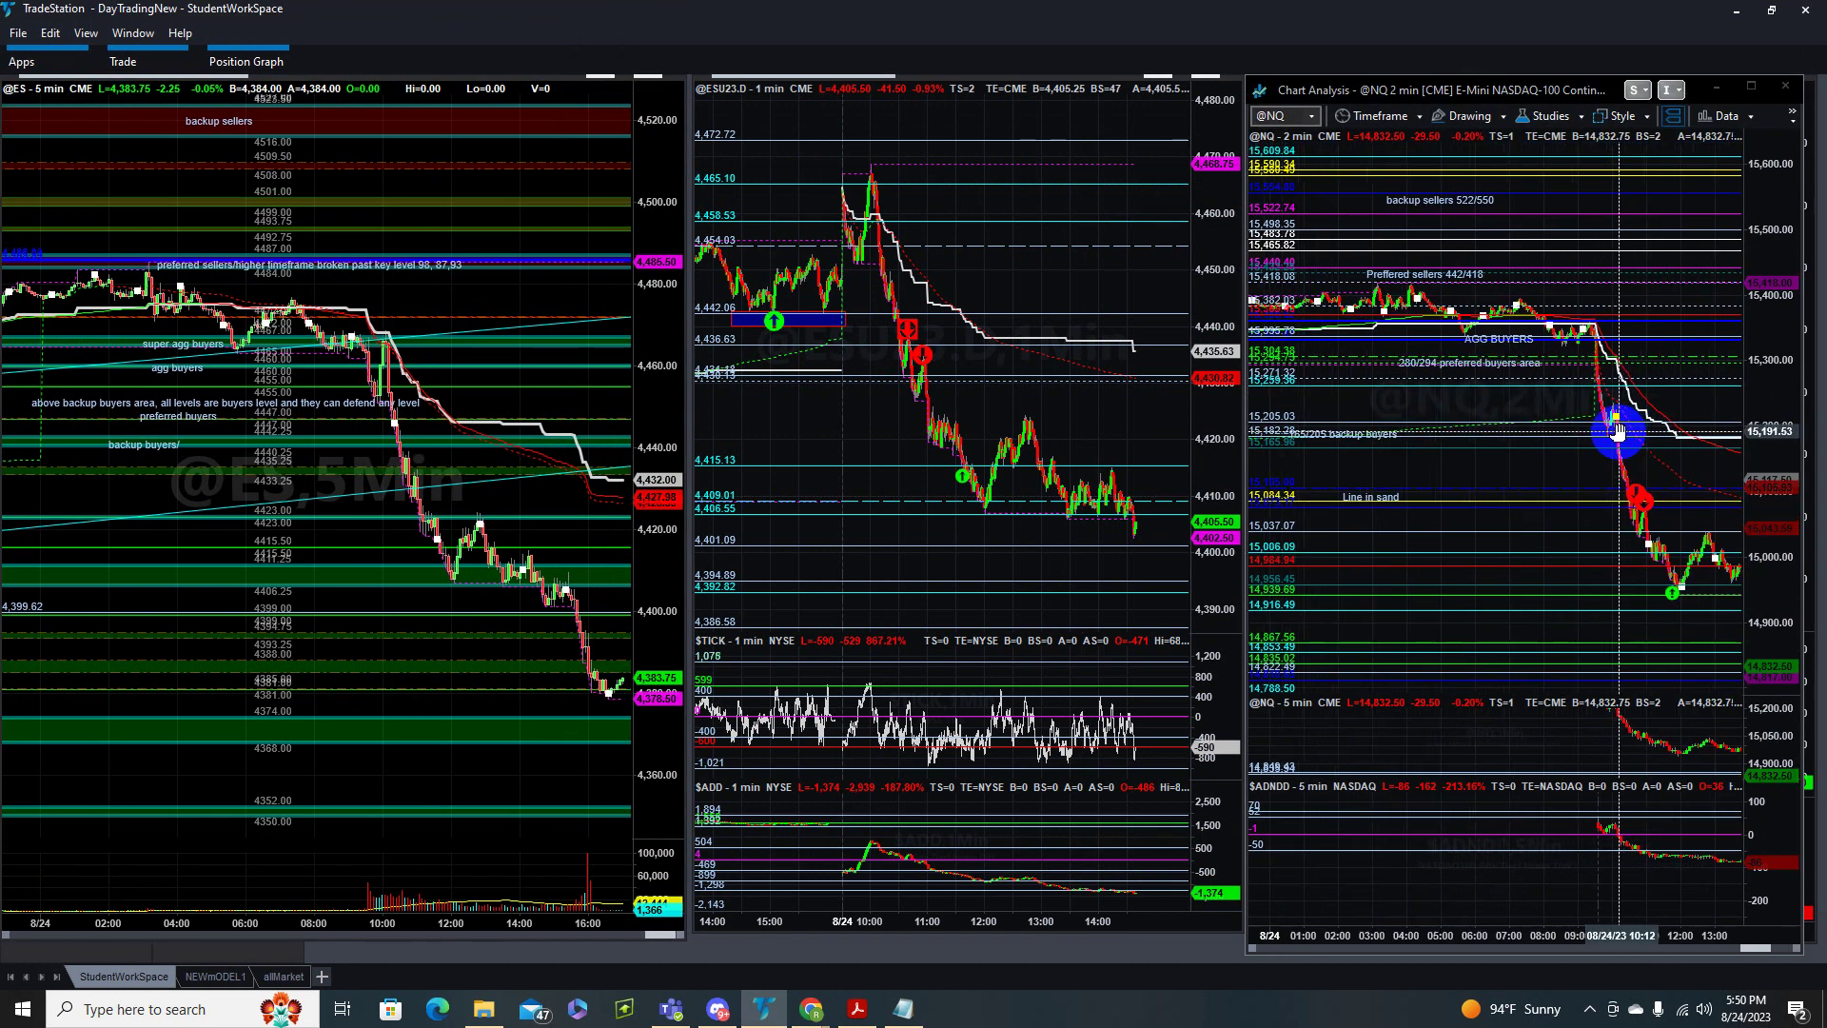
{"action": "left_click_drag", "start_coordinate": [1425, 447], "coordinate": [1413, 333]}
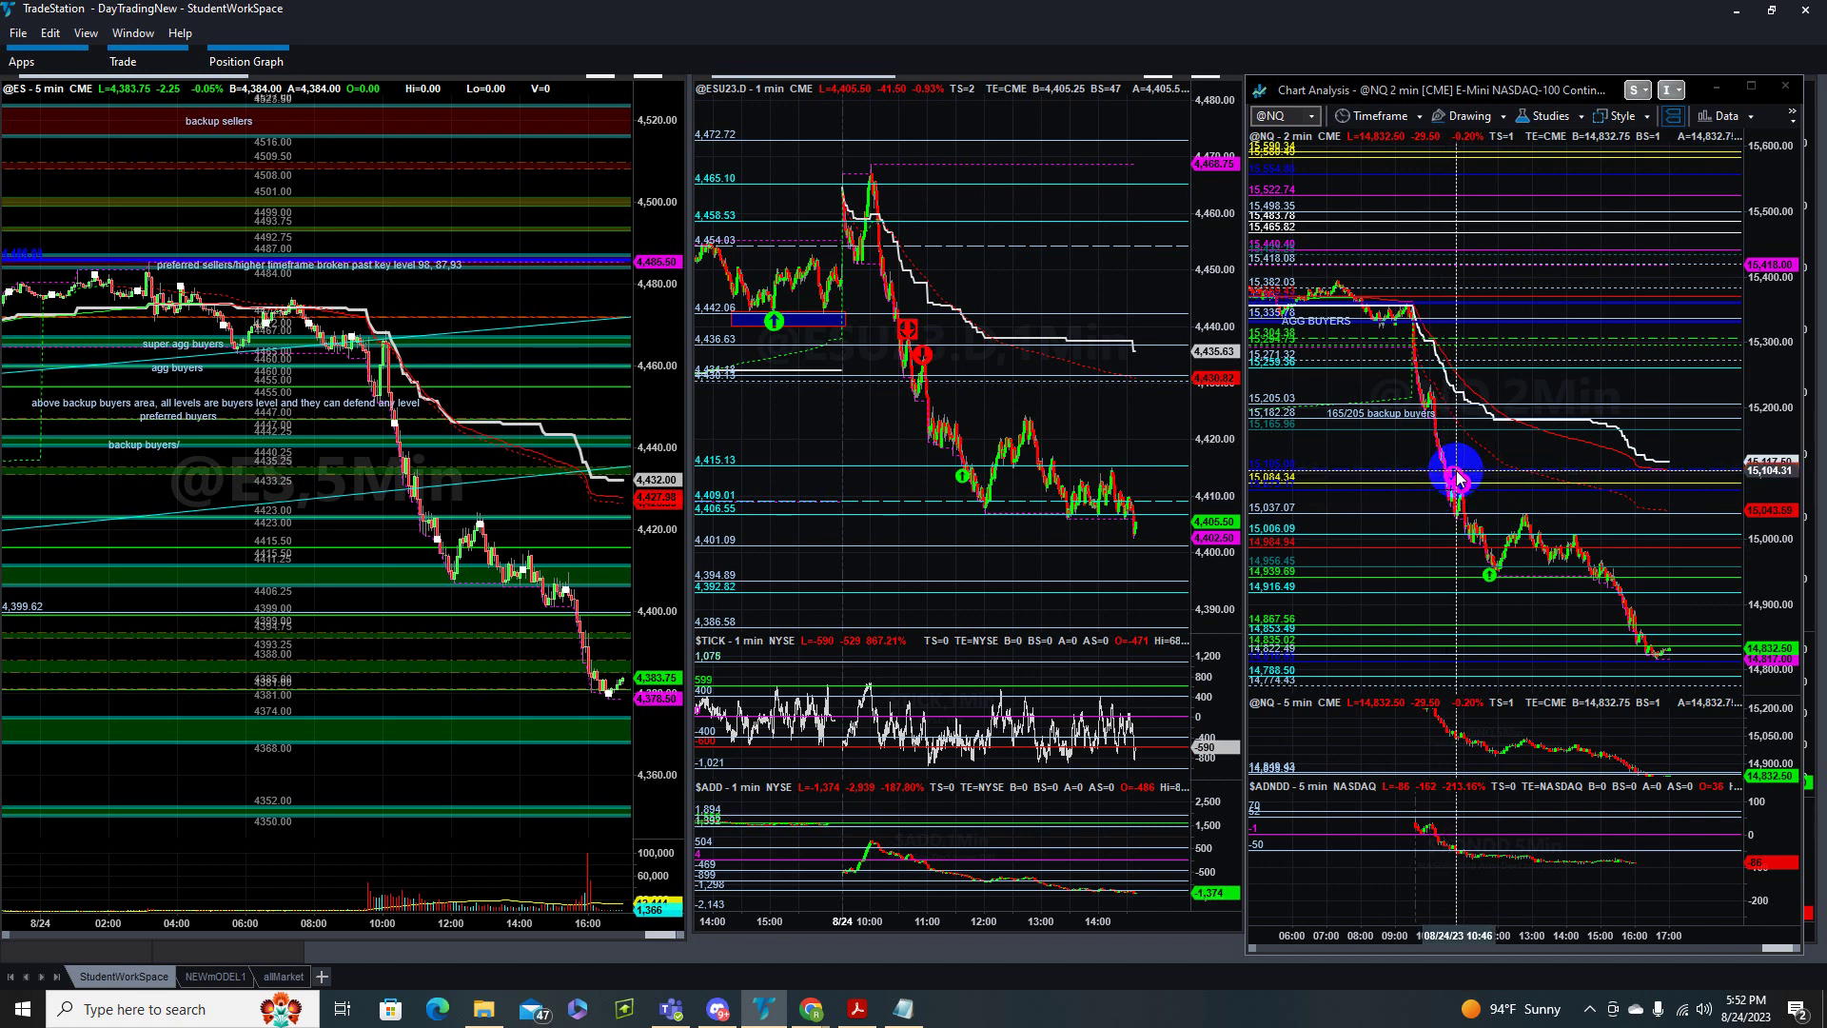
- Mark the NQ drop through 15,084 with a red marker and the later low with a green up-arrow
{"action": "left_click", "coordinate": [1459, 481]}
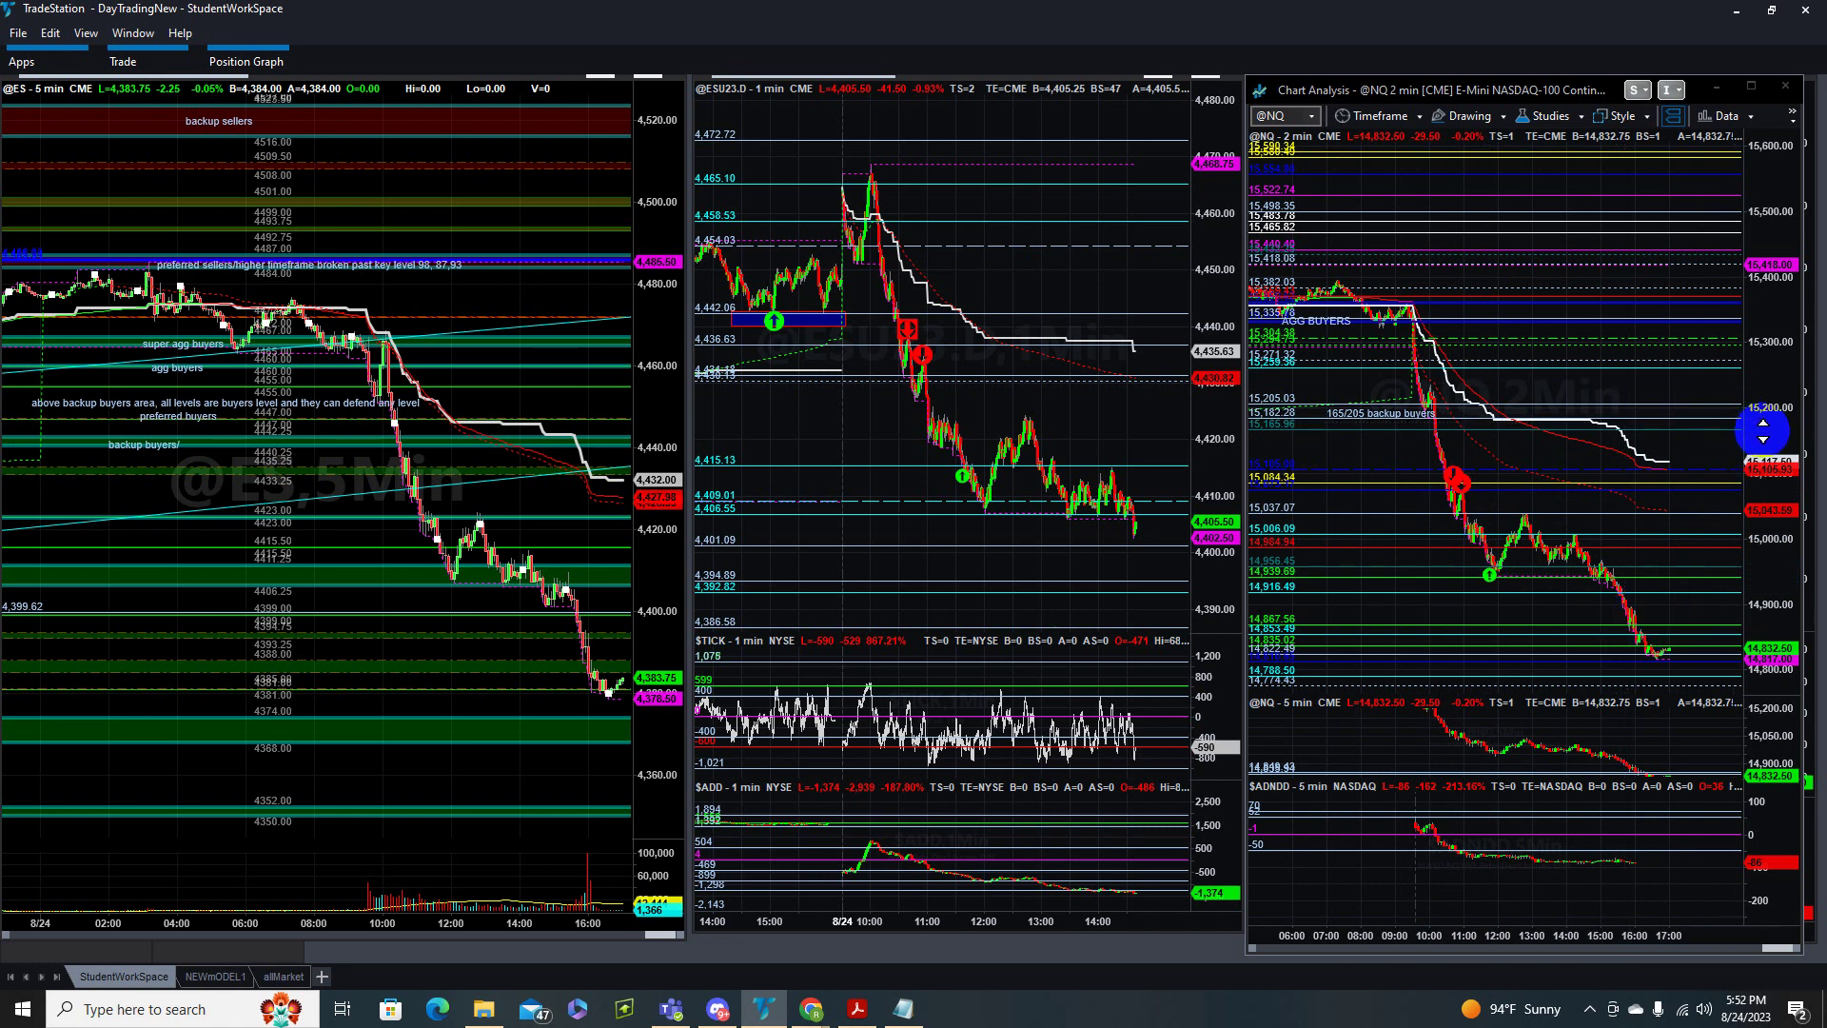
{"action": "left_click_drag", "start_coordinate": [1761, 428], "coordinate": [1758, 436]}
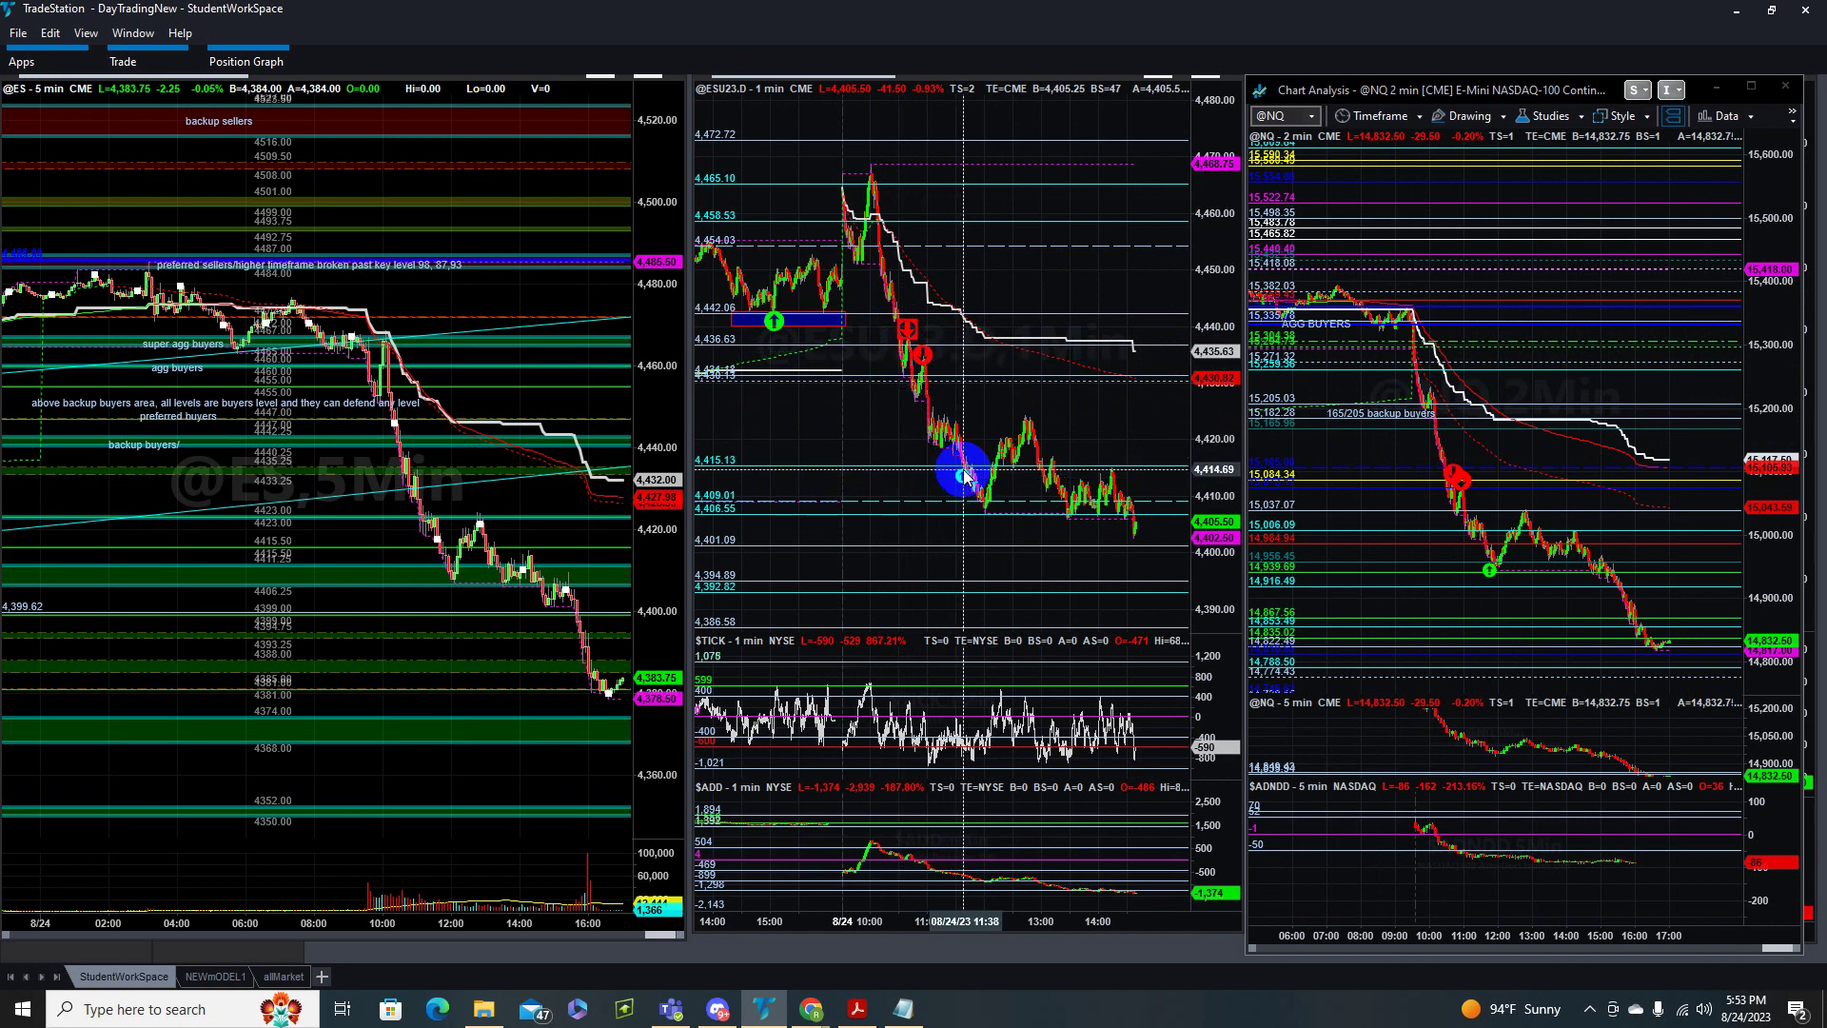
{"action": "left_click", "coordinate": [1491, 568]}
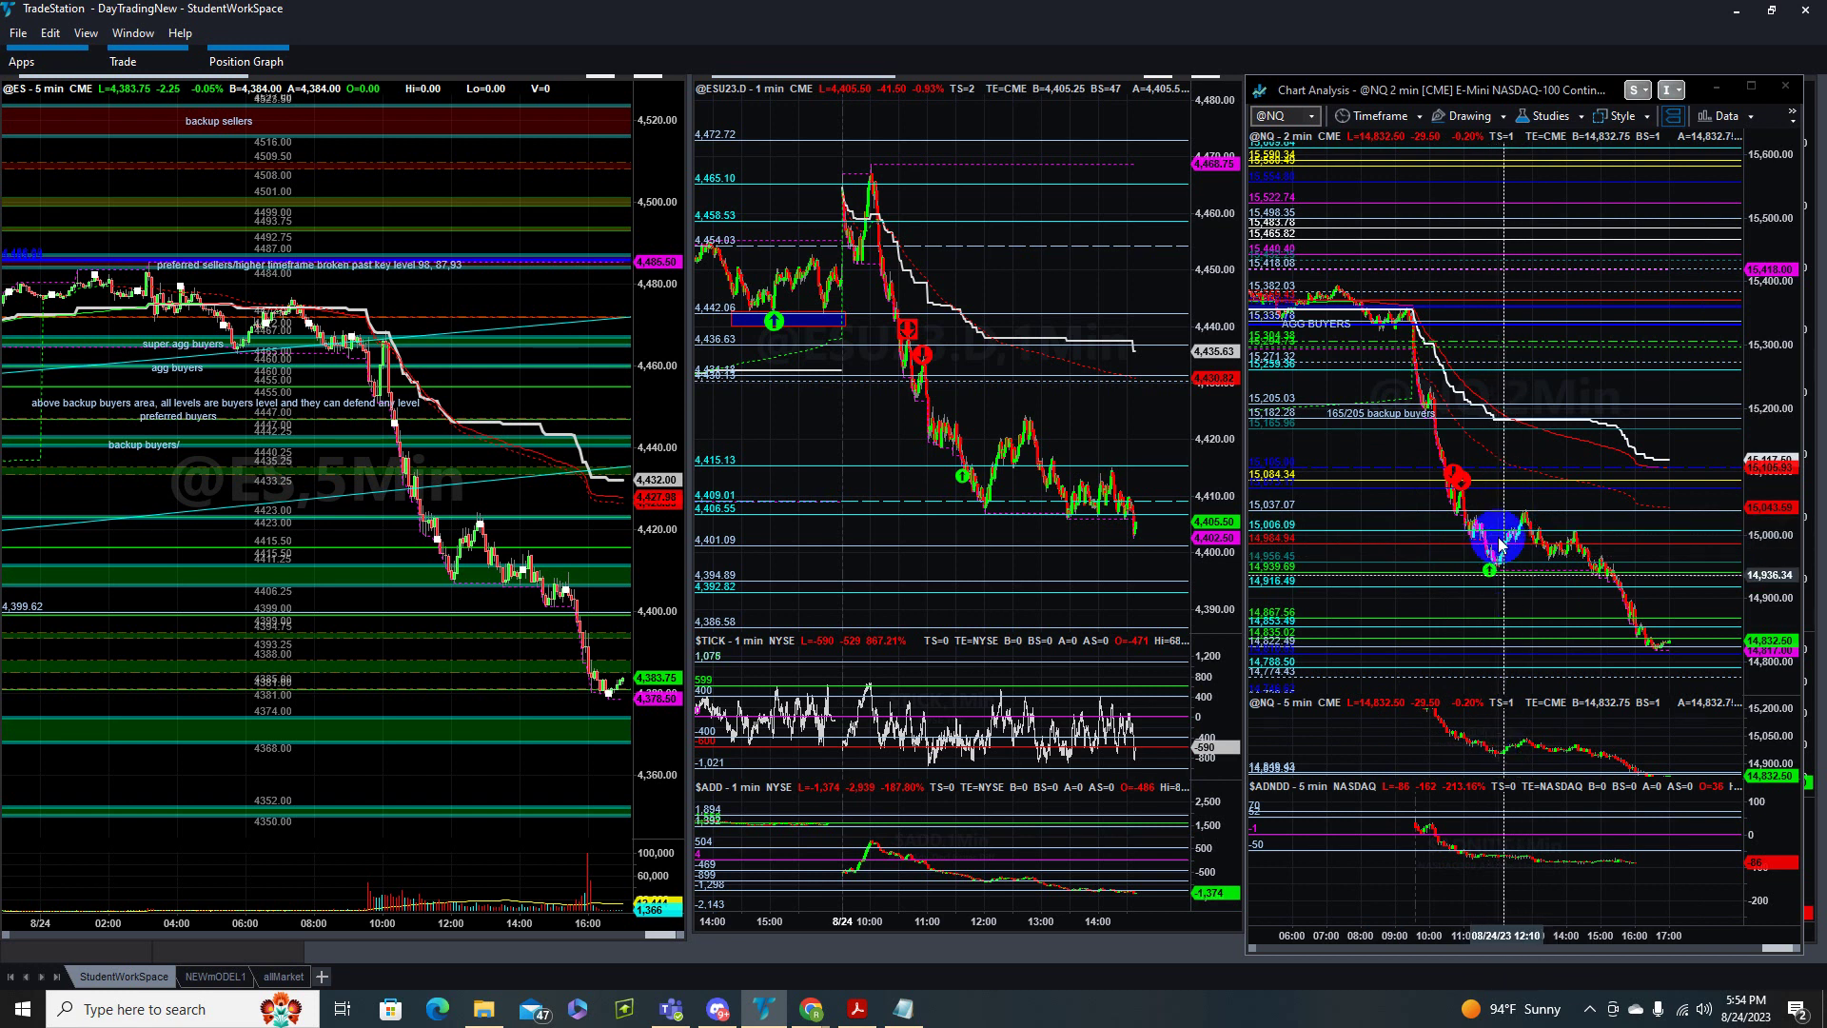
- Pan and tighten the NQ 2-min chart to bring the earlier 10:45 bars into view
{"action": "left_click", "coordinate": [1458, 910]}
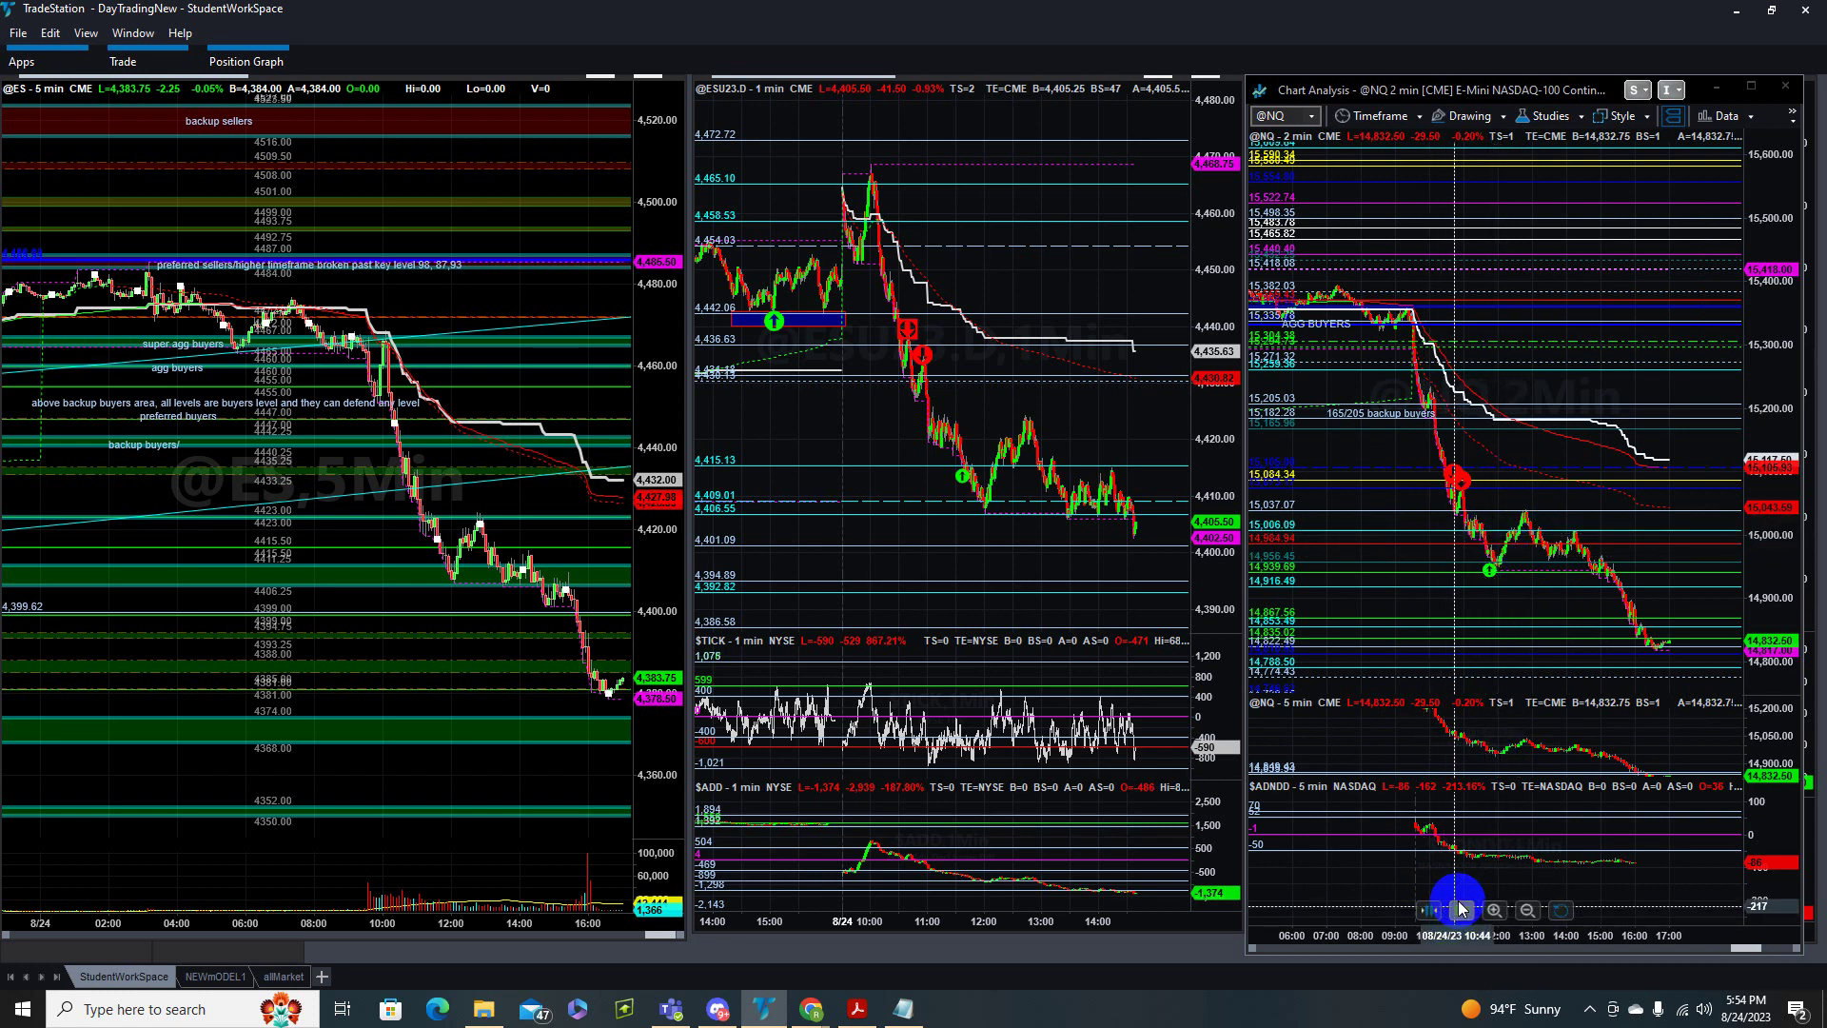
{"action": "left_click_drag", "start_coordinate": [1730, 951], "coordinate": [1757, 955]}
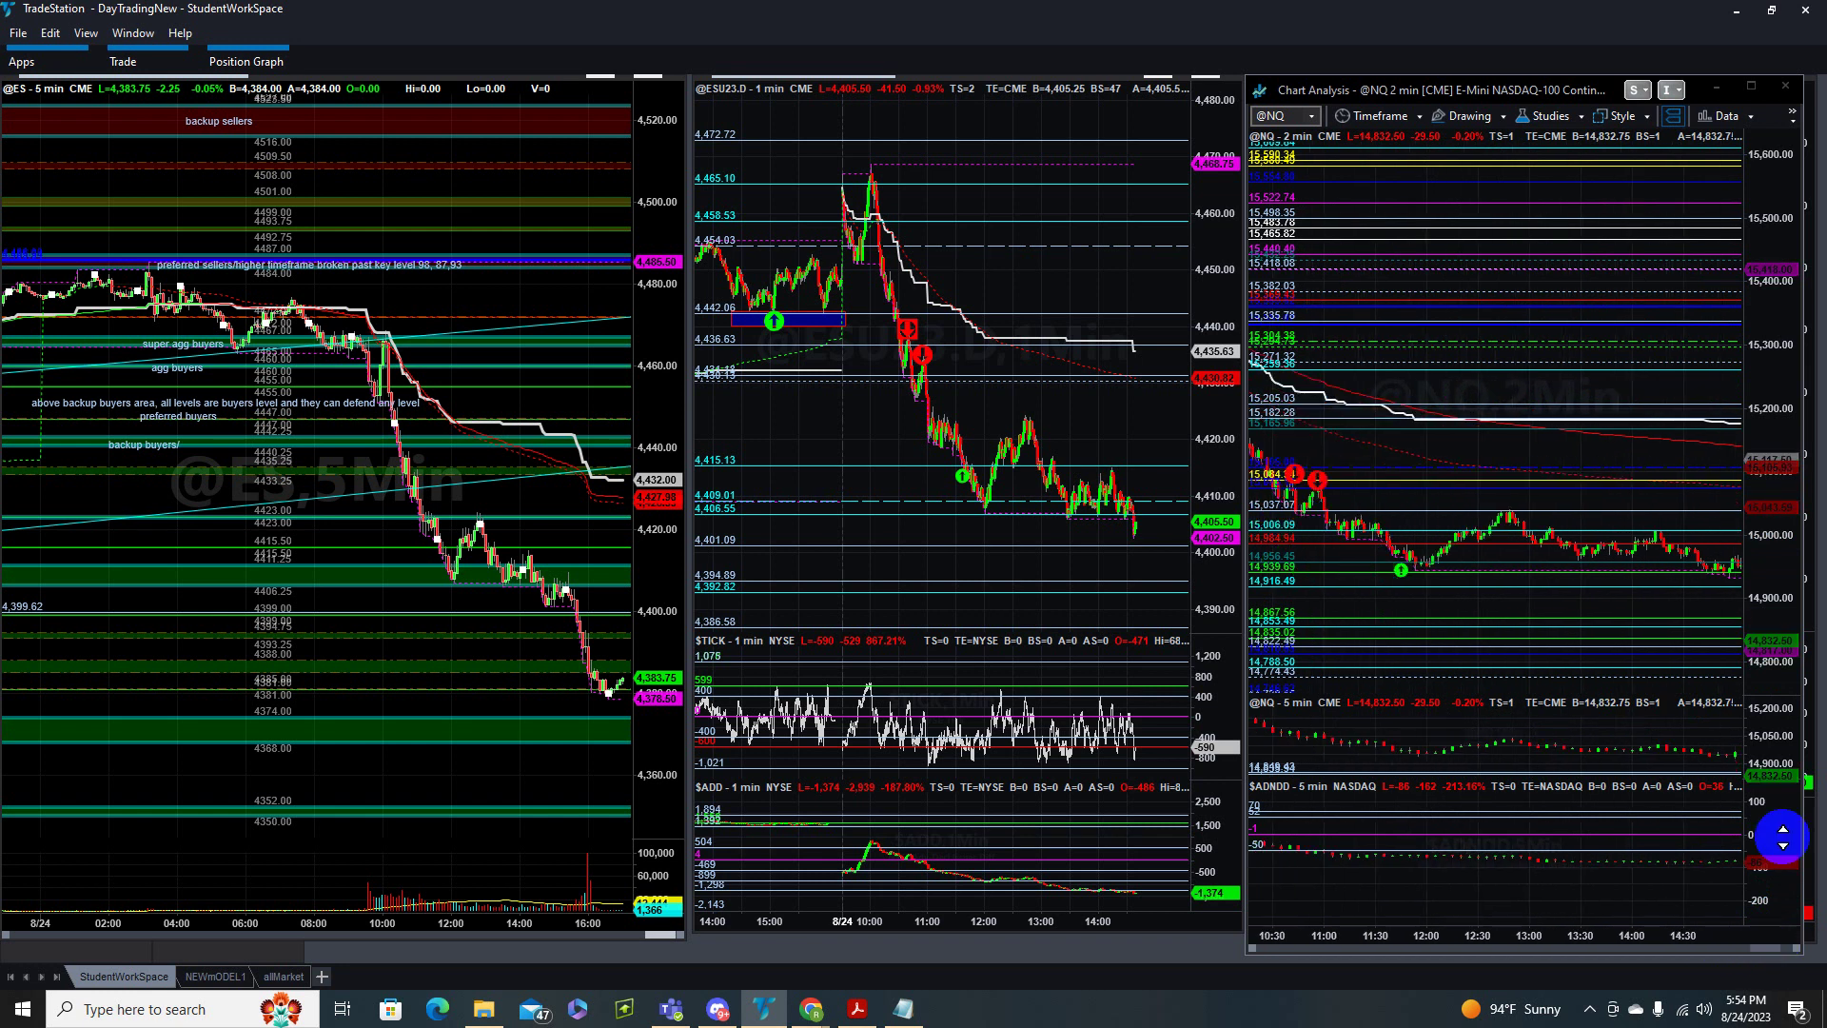
{"action": "left_click_drag", "start_coordinate": [1759, 600], "coordinate": [1758, 523]}
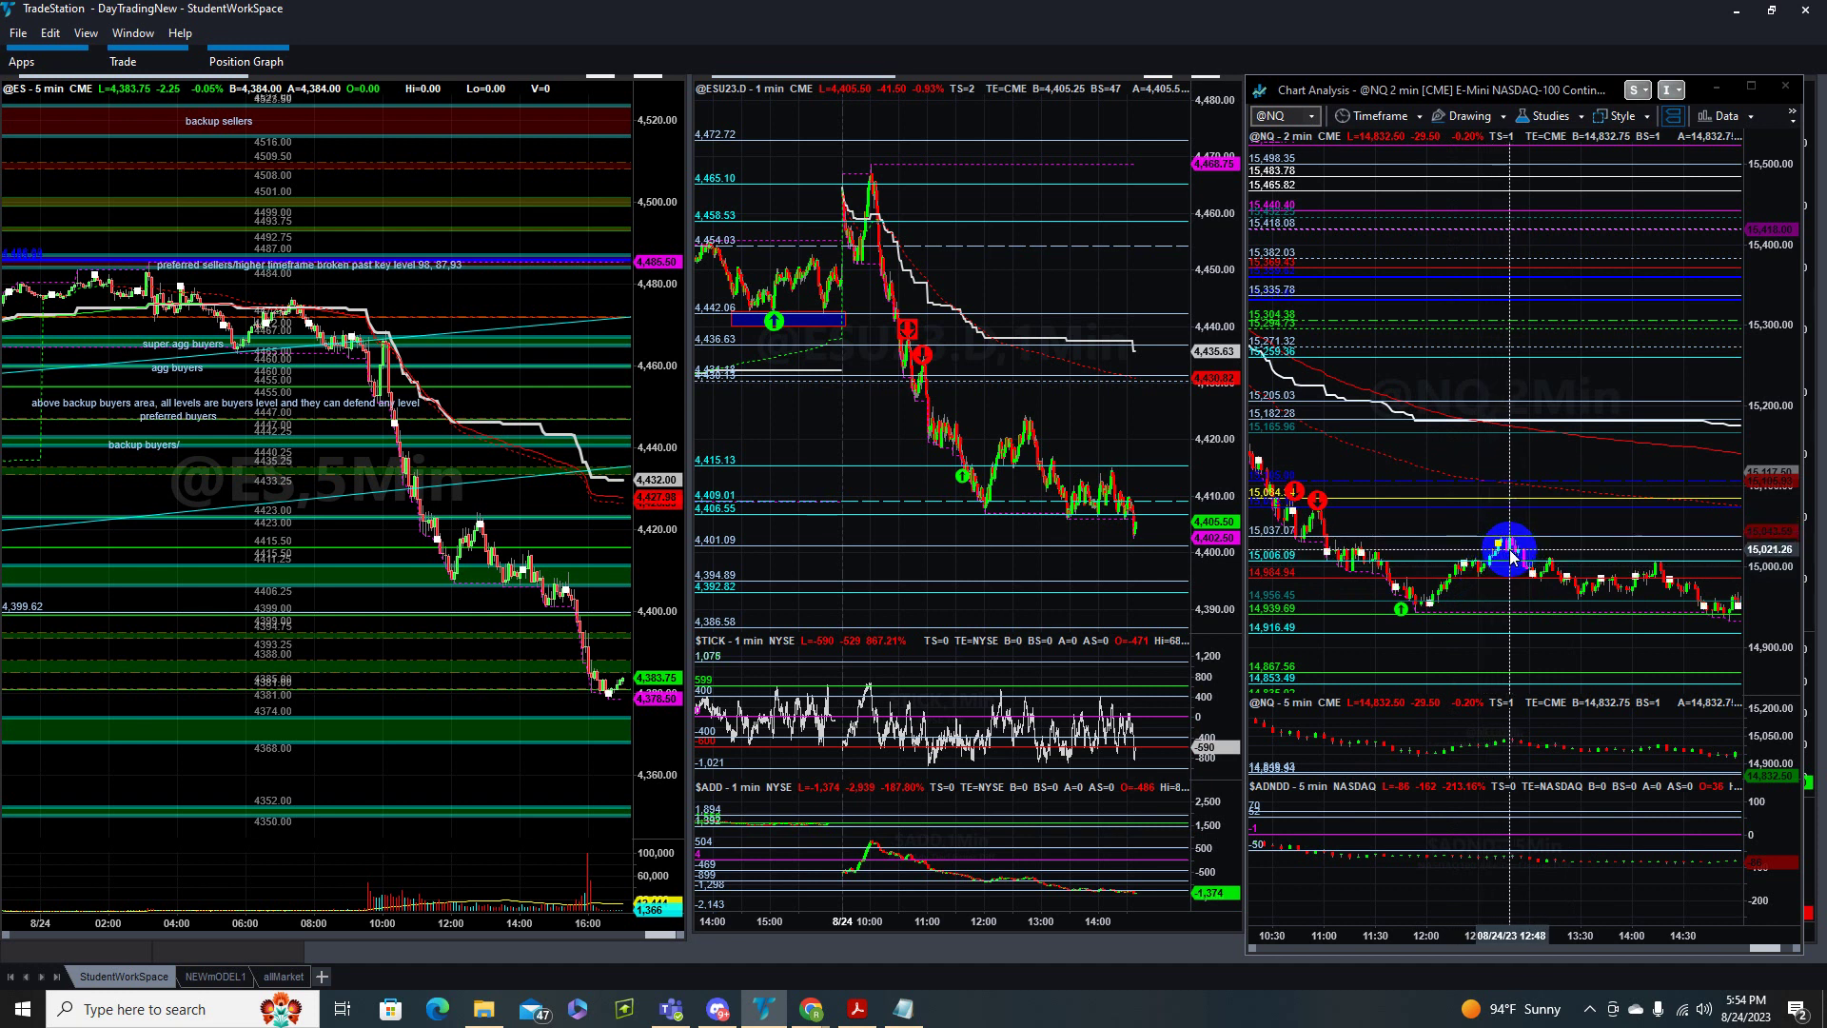
{"action": "left_click_drag", "start_coordinate": [1512, 555], "coordinate": [1713, 559]}
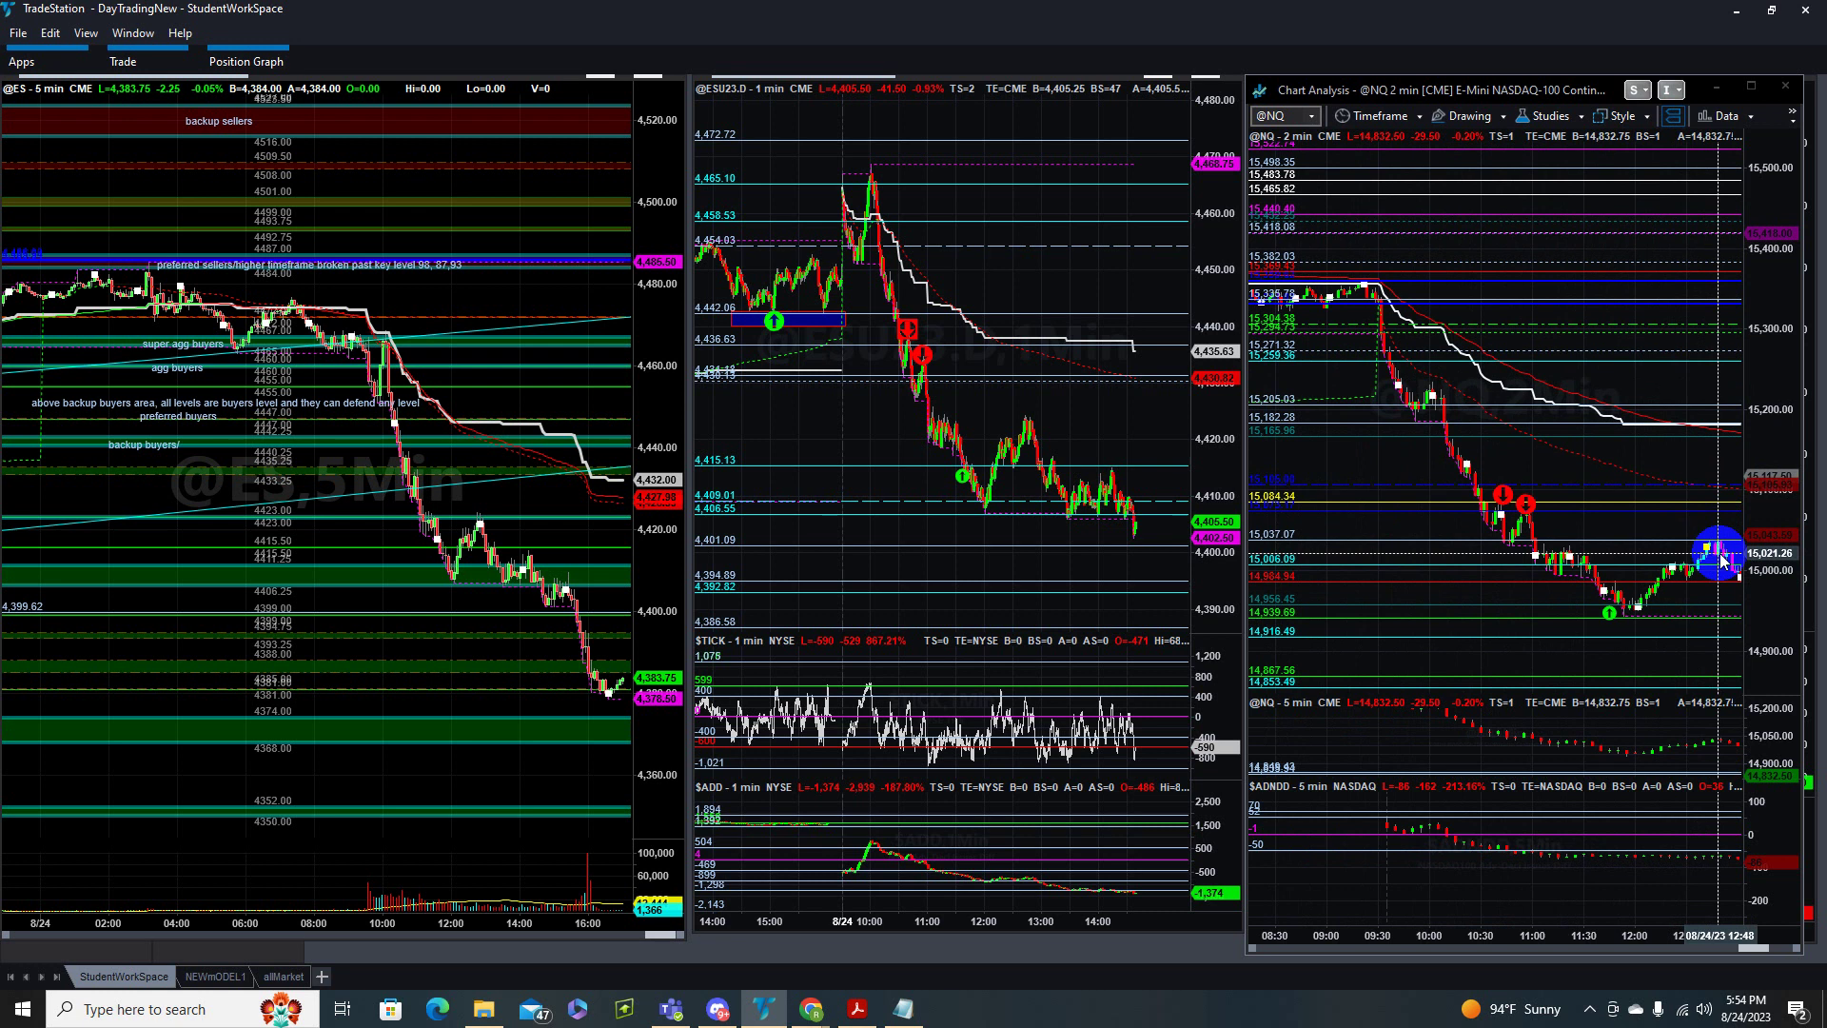
{"action": "left_click_drag", "start_coordinate": [1588, 557], "coordinate": [1681, 452]}
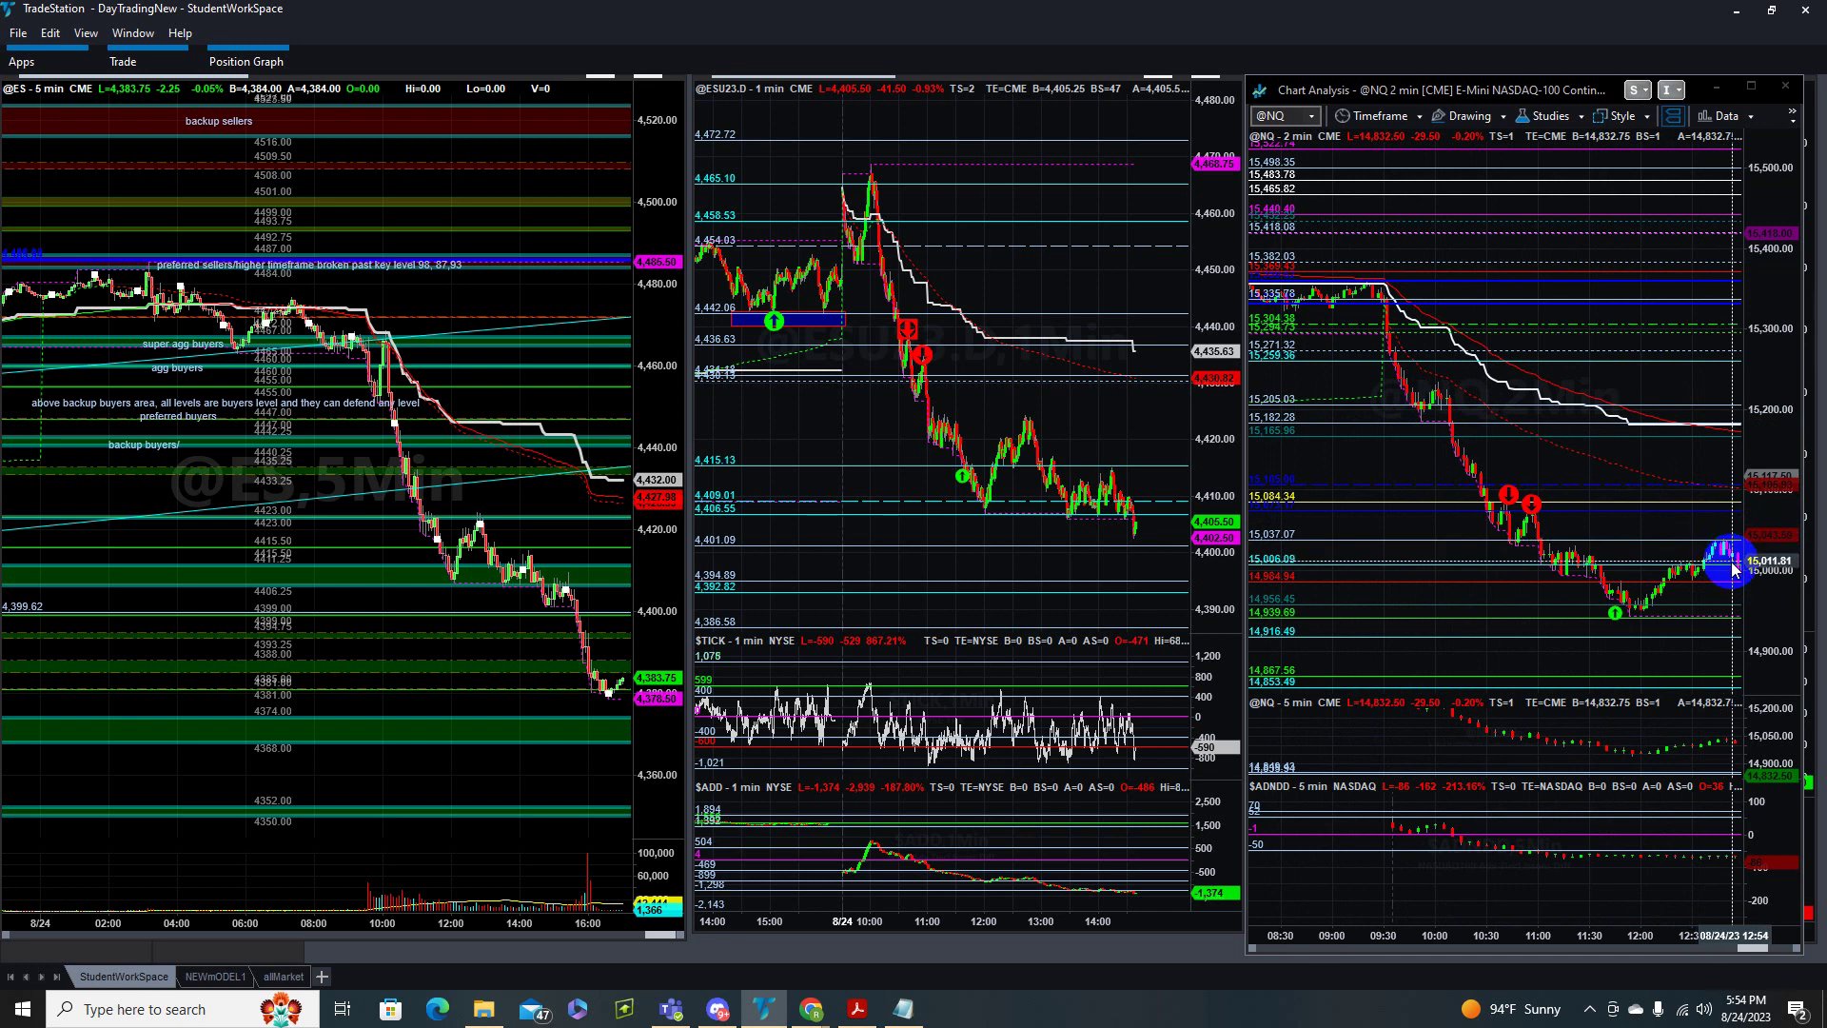
- Place a red down-arrow above the early-afternoon peak near 12:55 on the NQ 2-min chart
{"action": "scroll", "coordinate": [1721, 562], "scroll_direction": "up", "scroll_amount": 1}
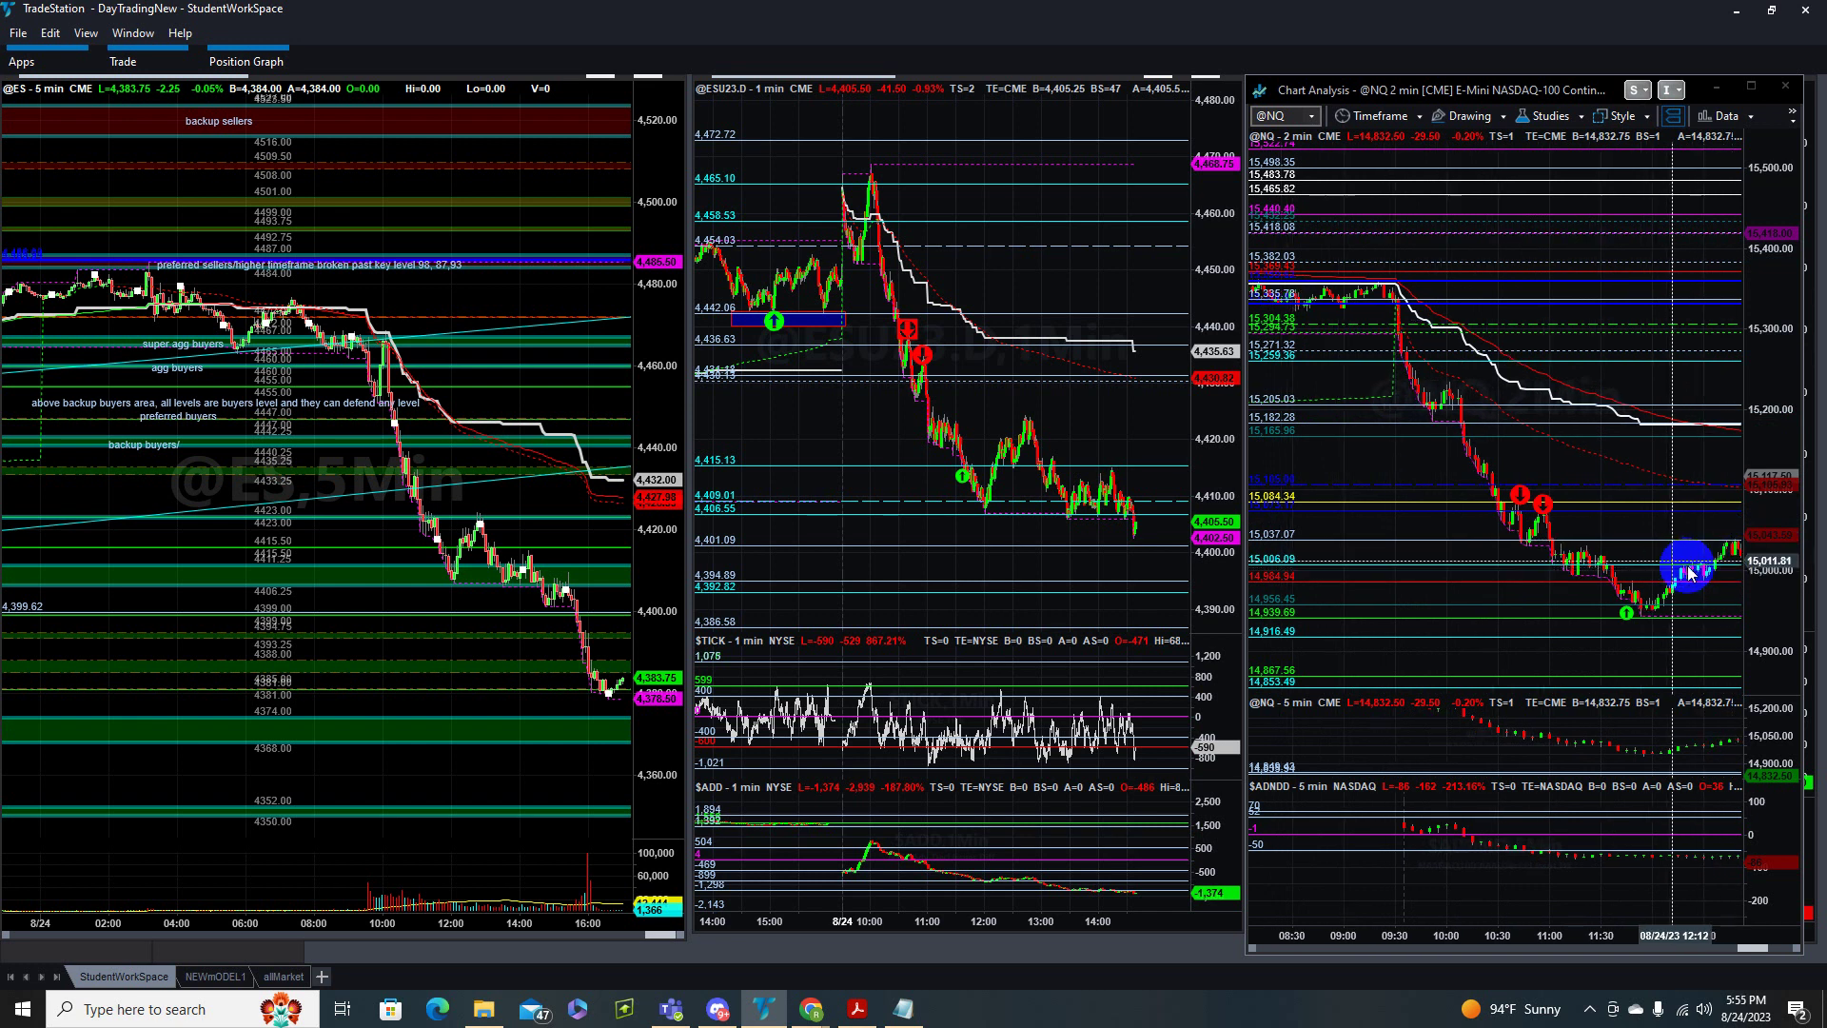
{"action": "scroll", "coordinate": [1692, 571], "scroll_direction": "down", "scroll_amount": 1}
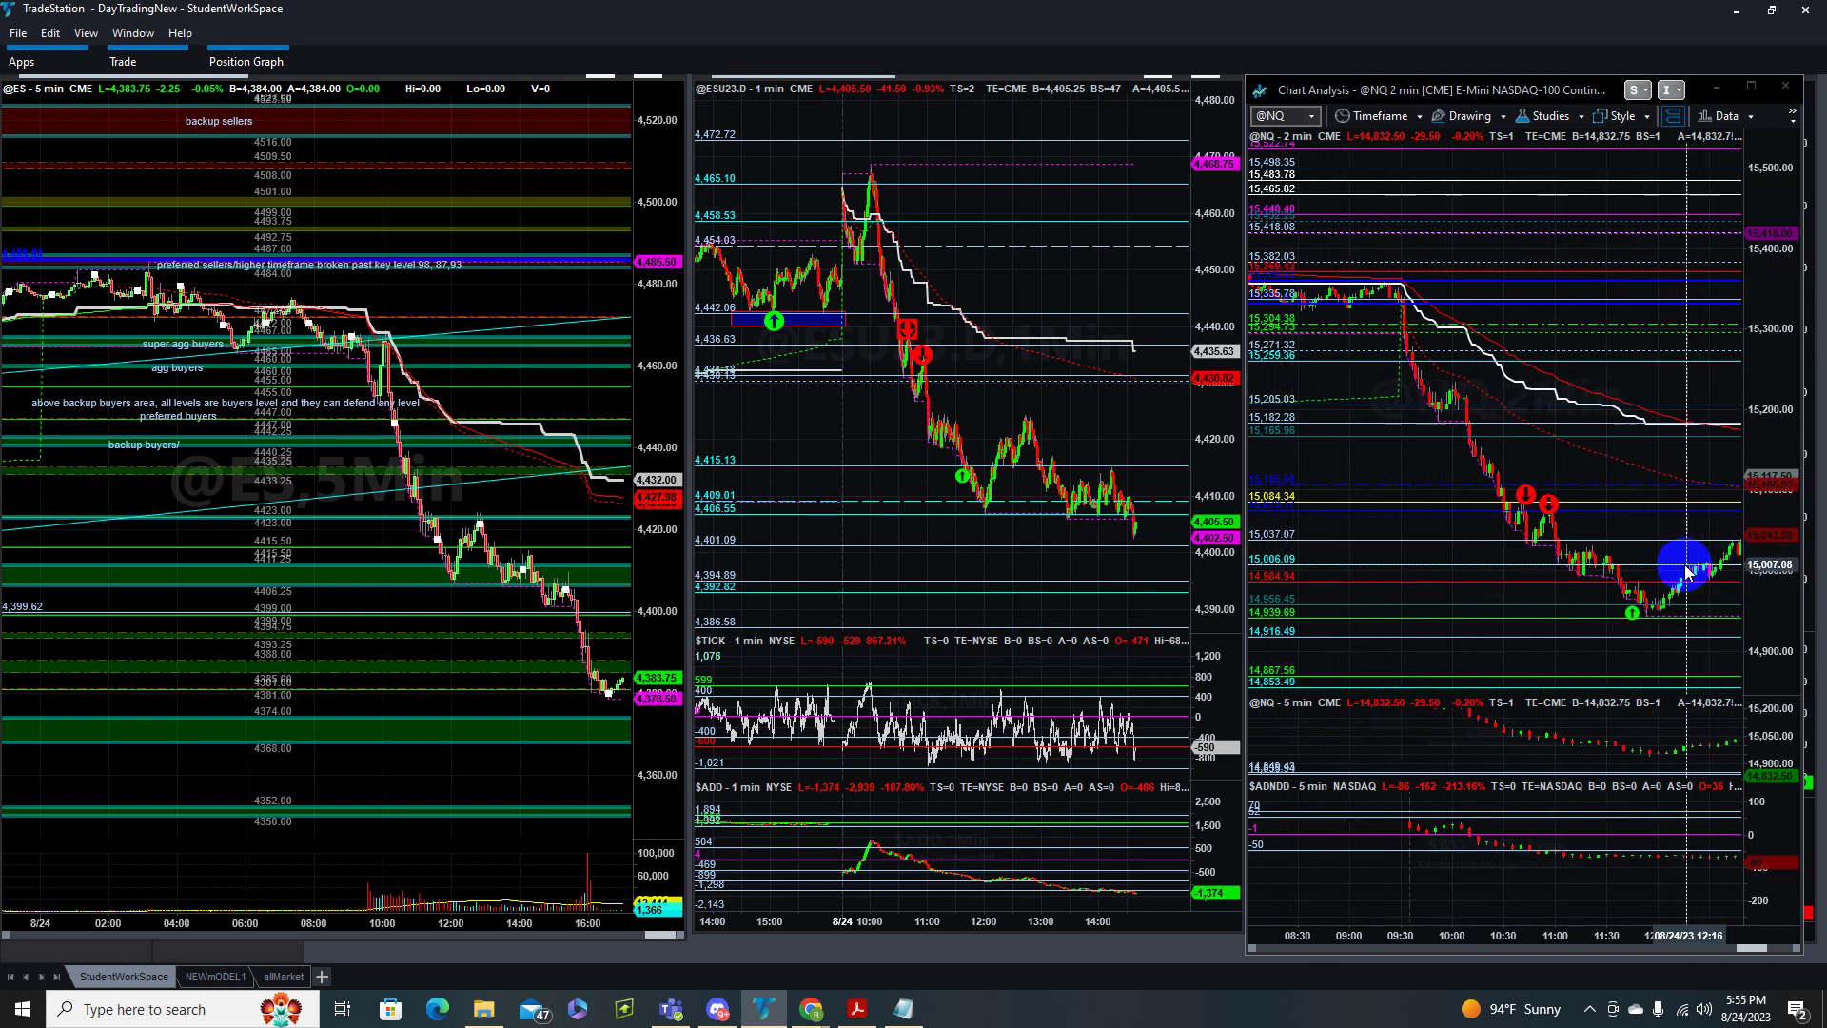
{"action": "scroll", "coordinate": [1680, 569], "scroll_direction": "down", "scroll_amount": 1}
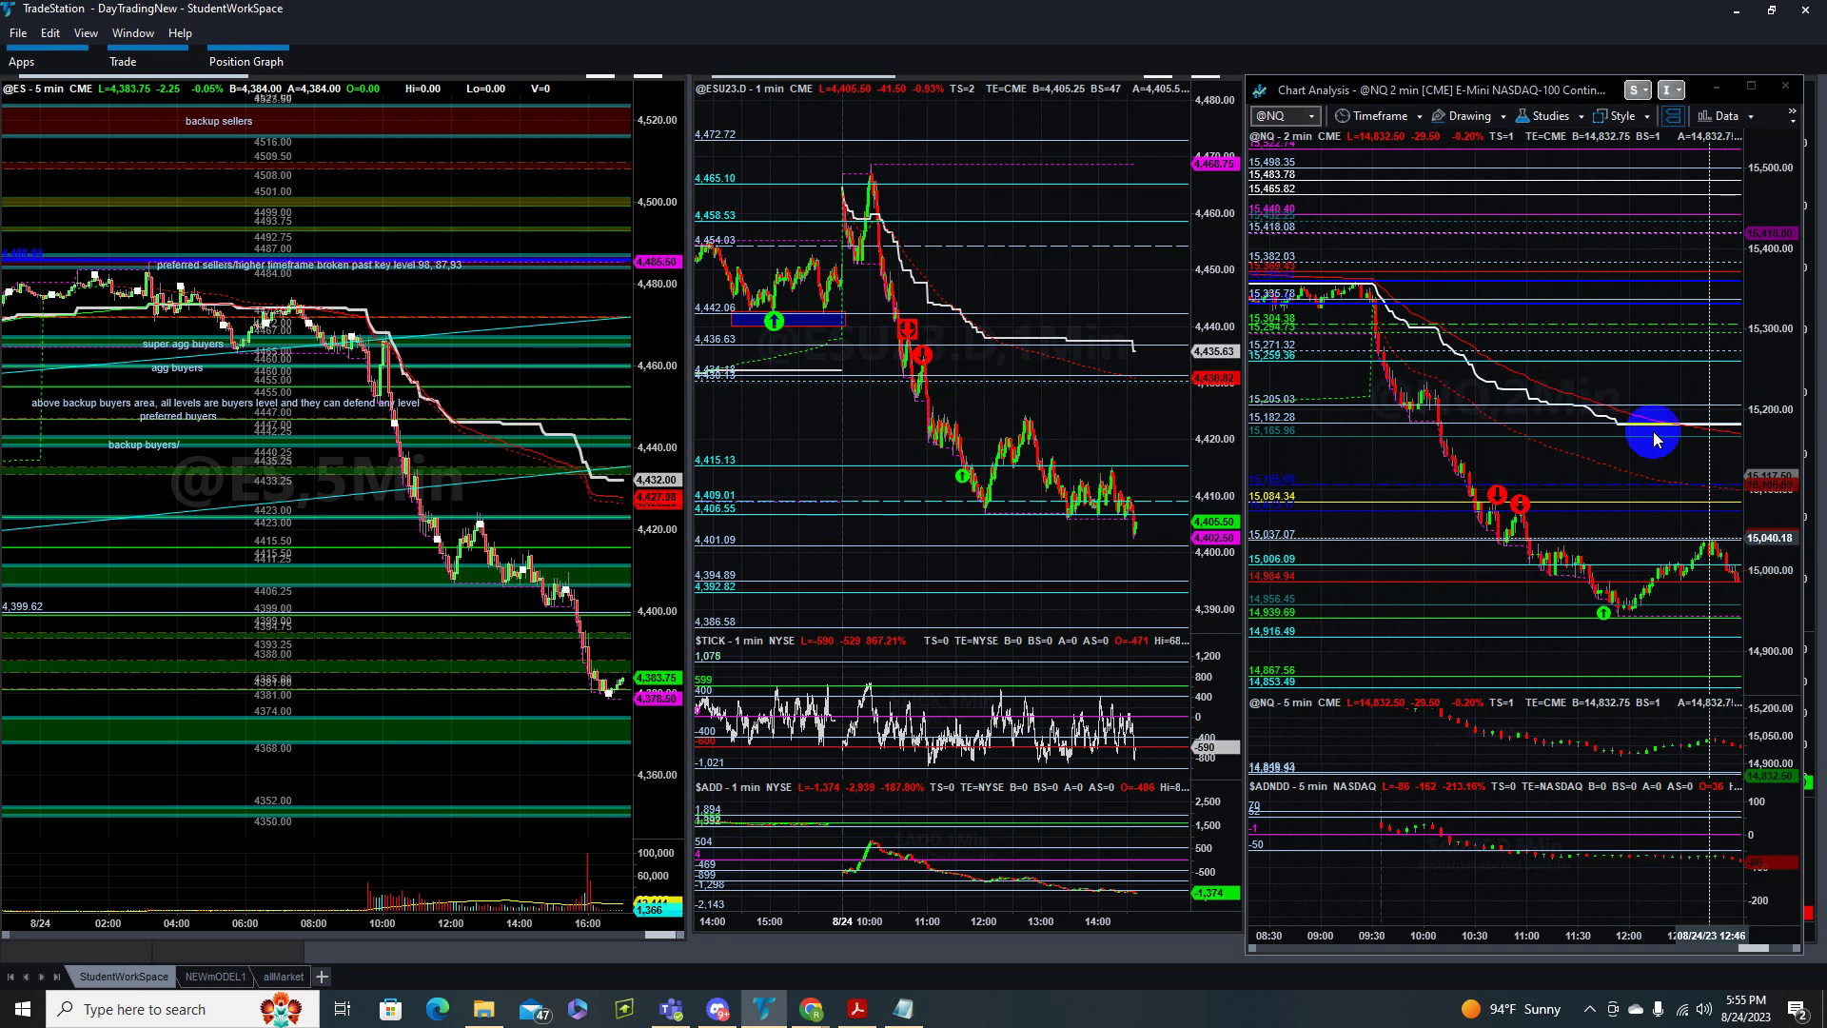
{"action": "left_click", "coordinate": [1470, 115]}
{"action": "left_click", "coordinate": [1476, 518]}
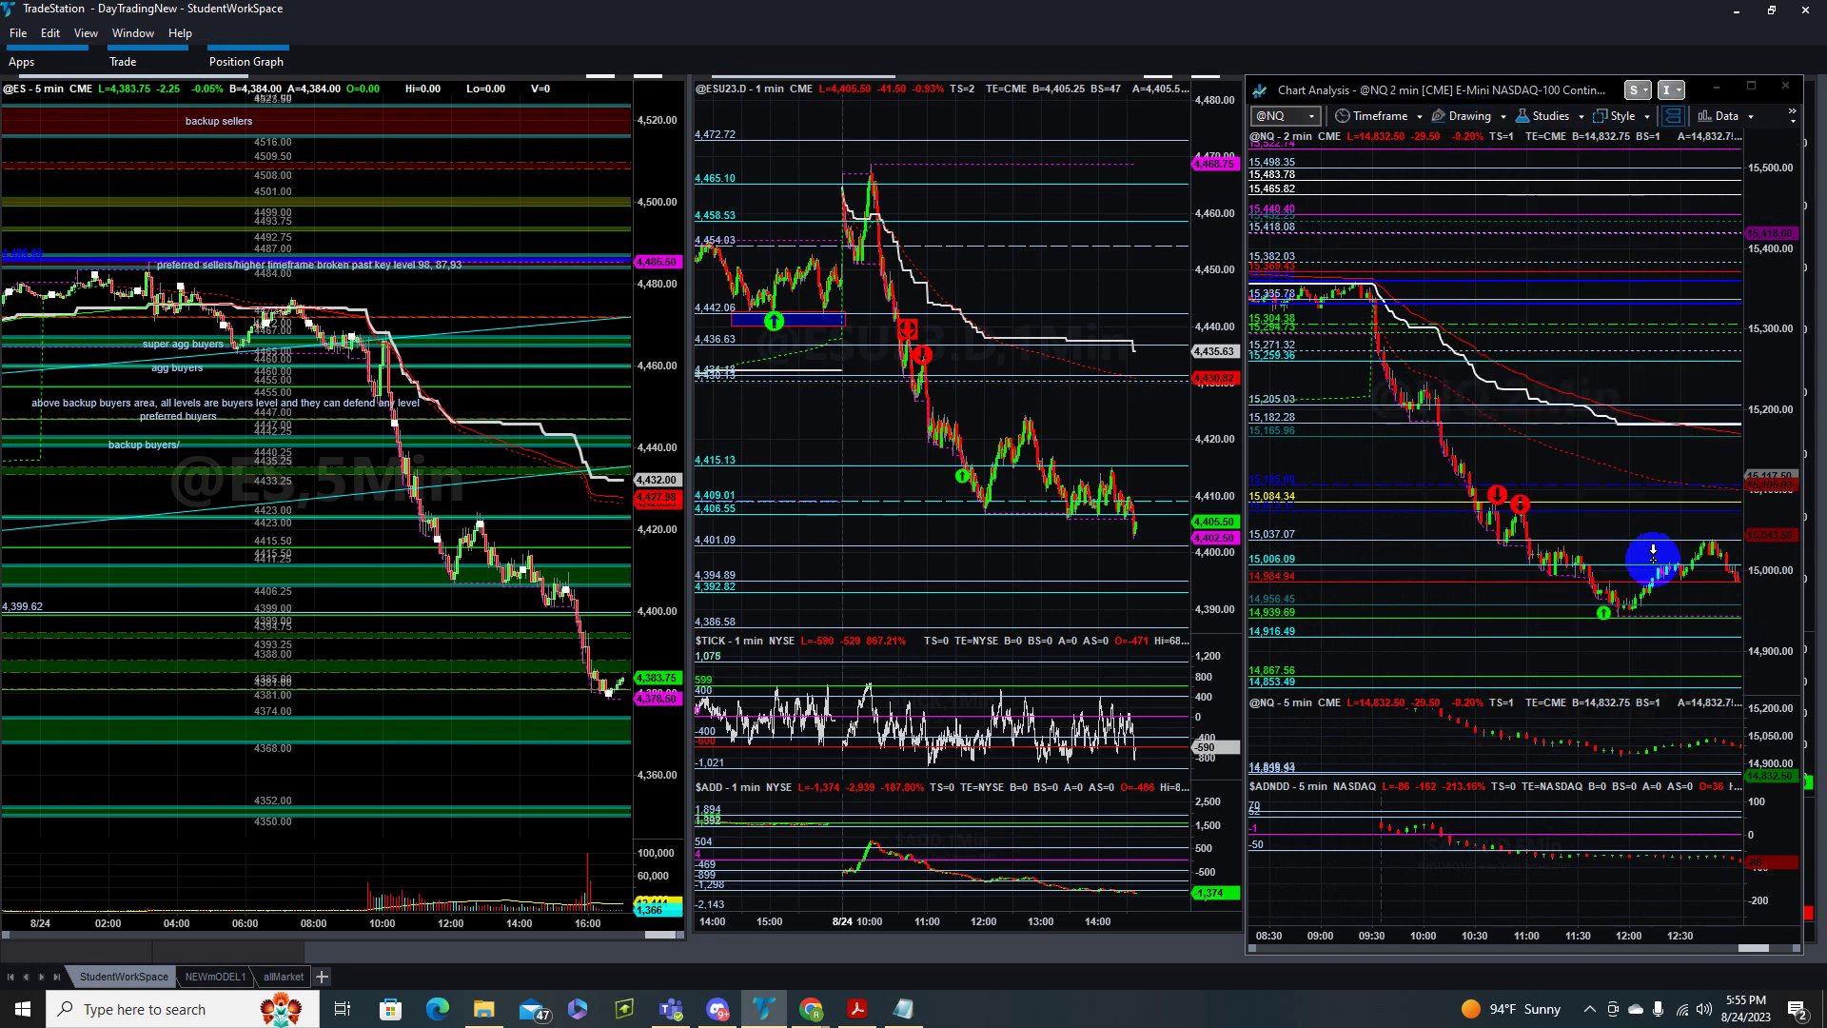
{"action": "left_click", "coordinate": [1730, 558]}
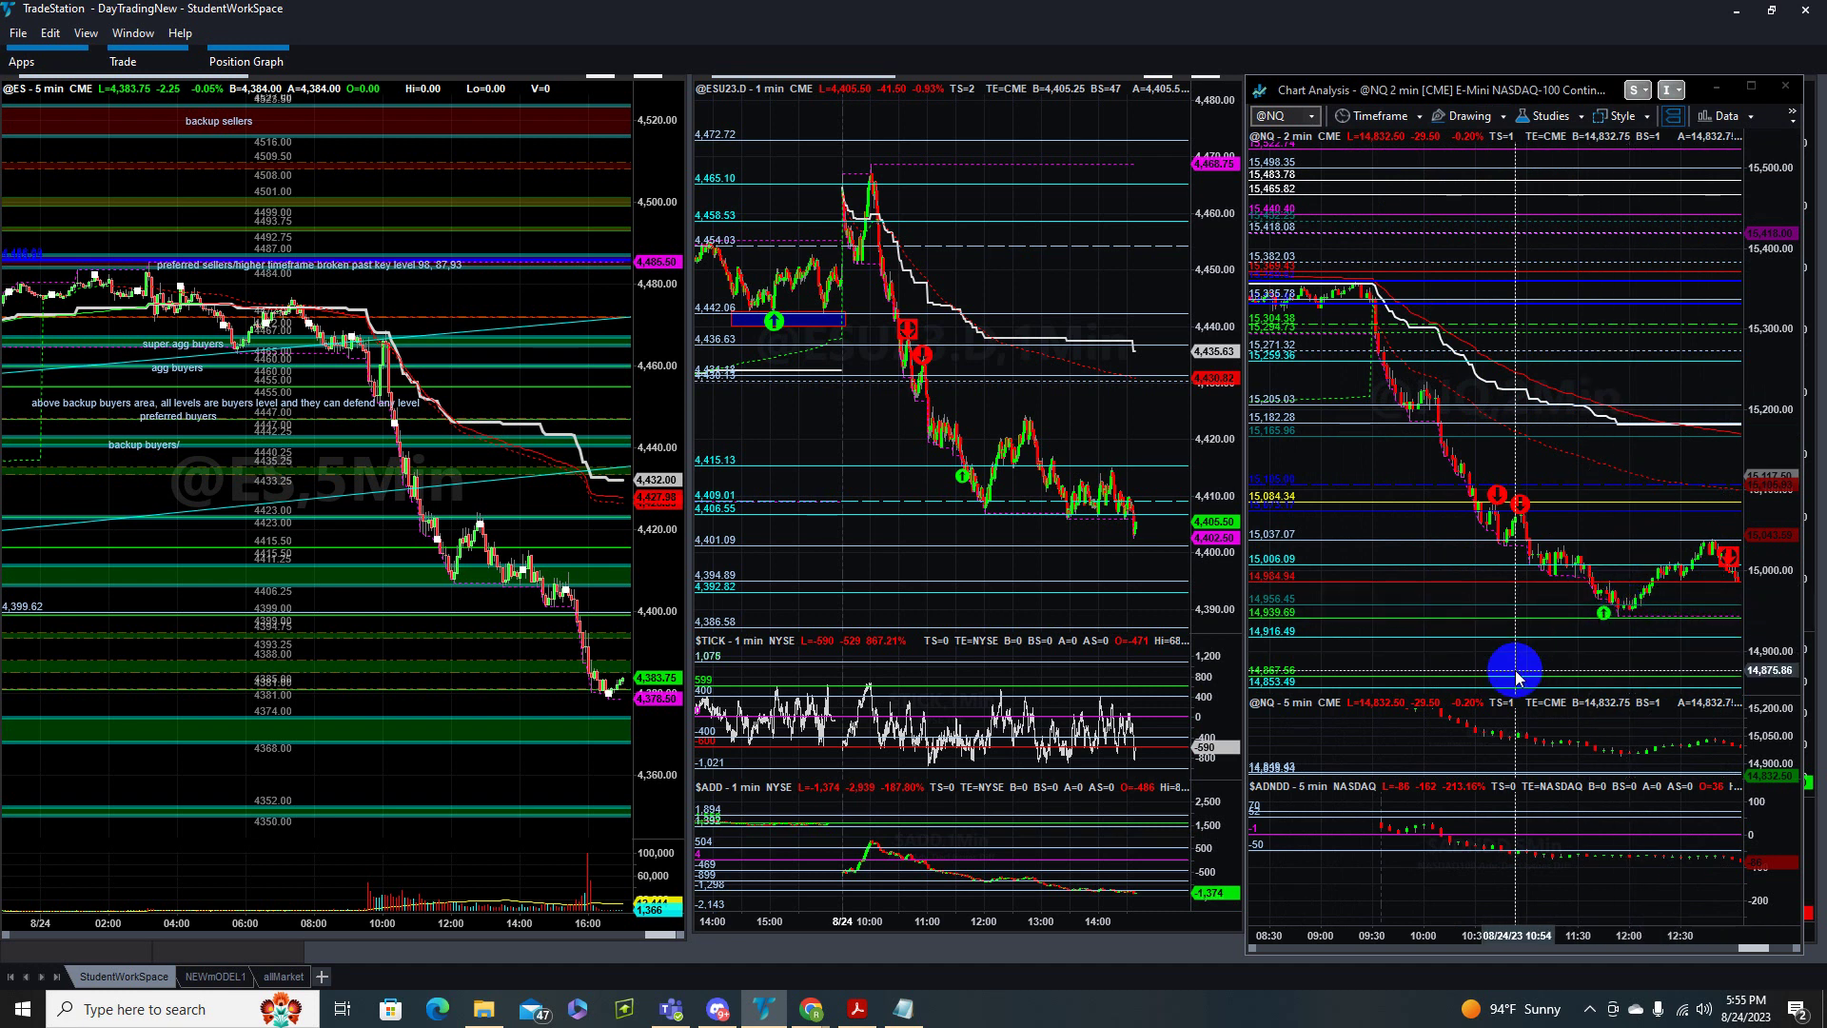
{"action": "scroll", "coordinate": [1517, 671], "scroll_direction": "down", "scroll_amount": 10}
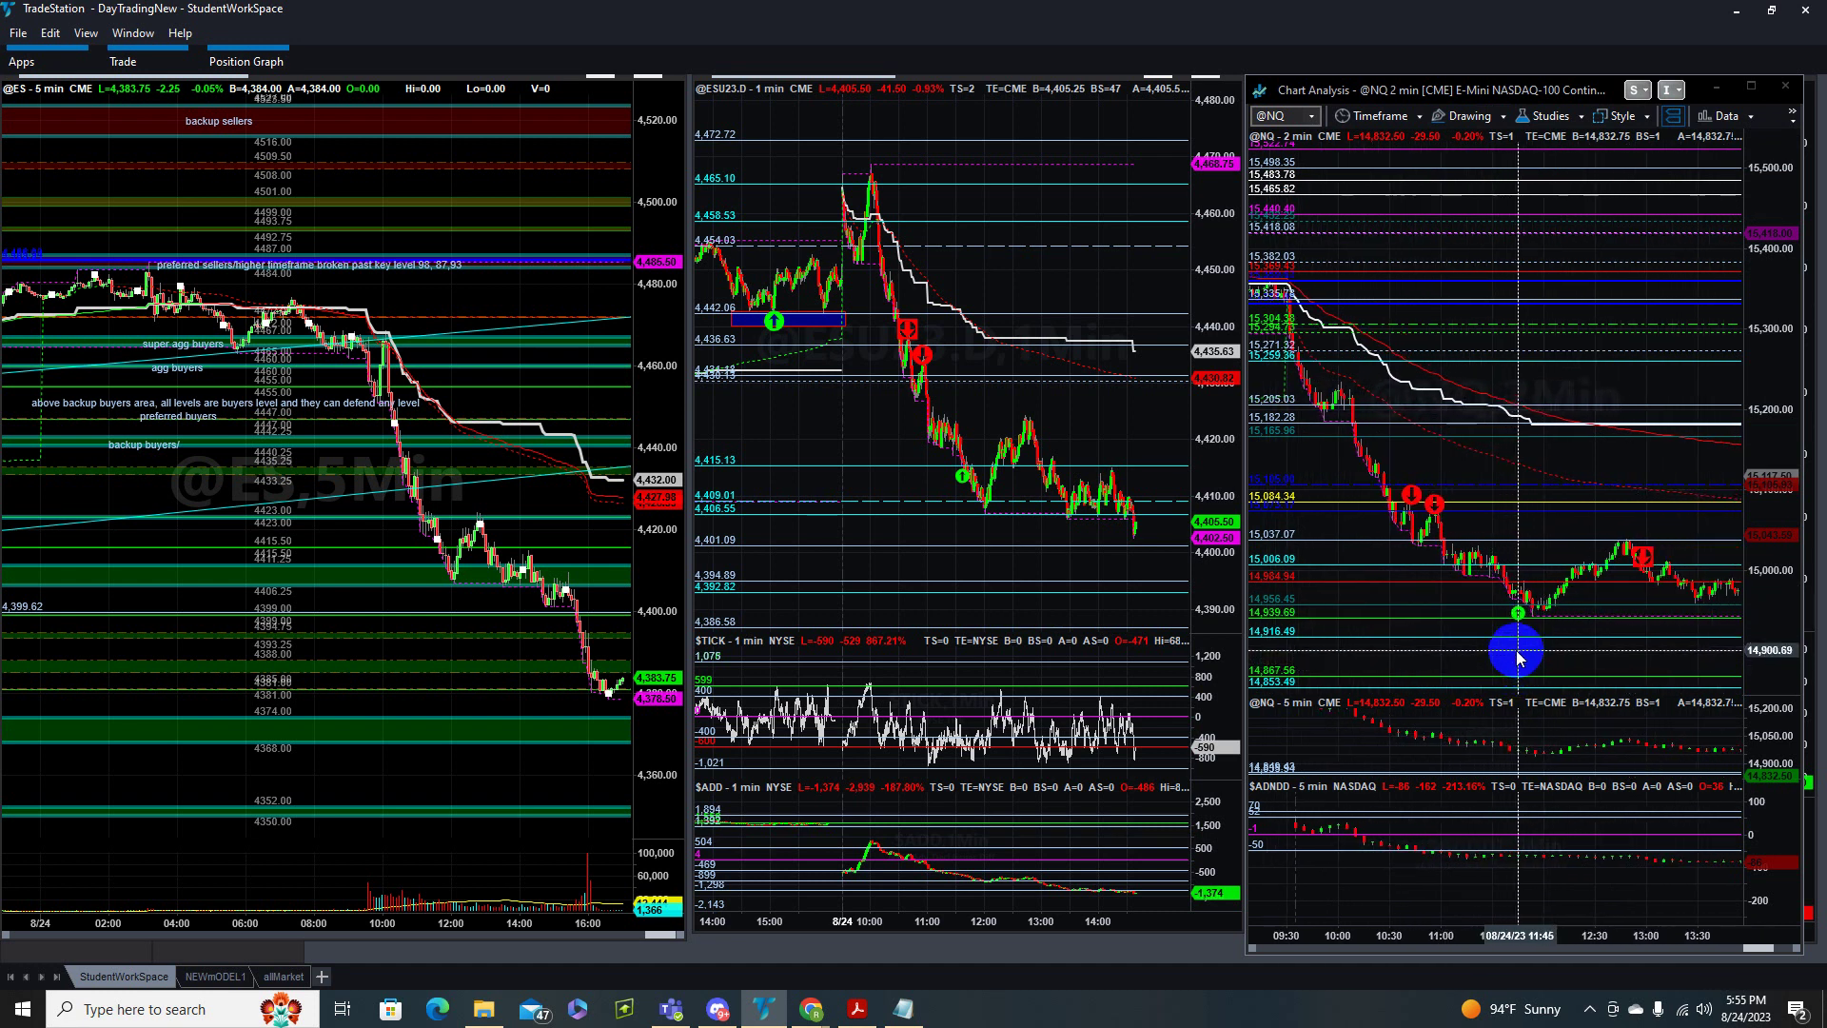
{"action": "scroll", "coordinate": [1517, 657], "scroll_direction": "down", "scroll_amount": 2}
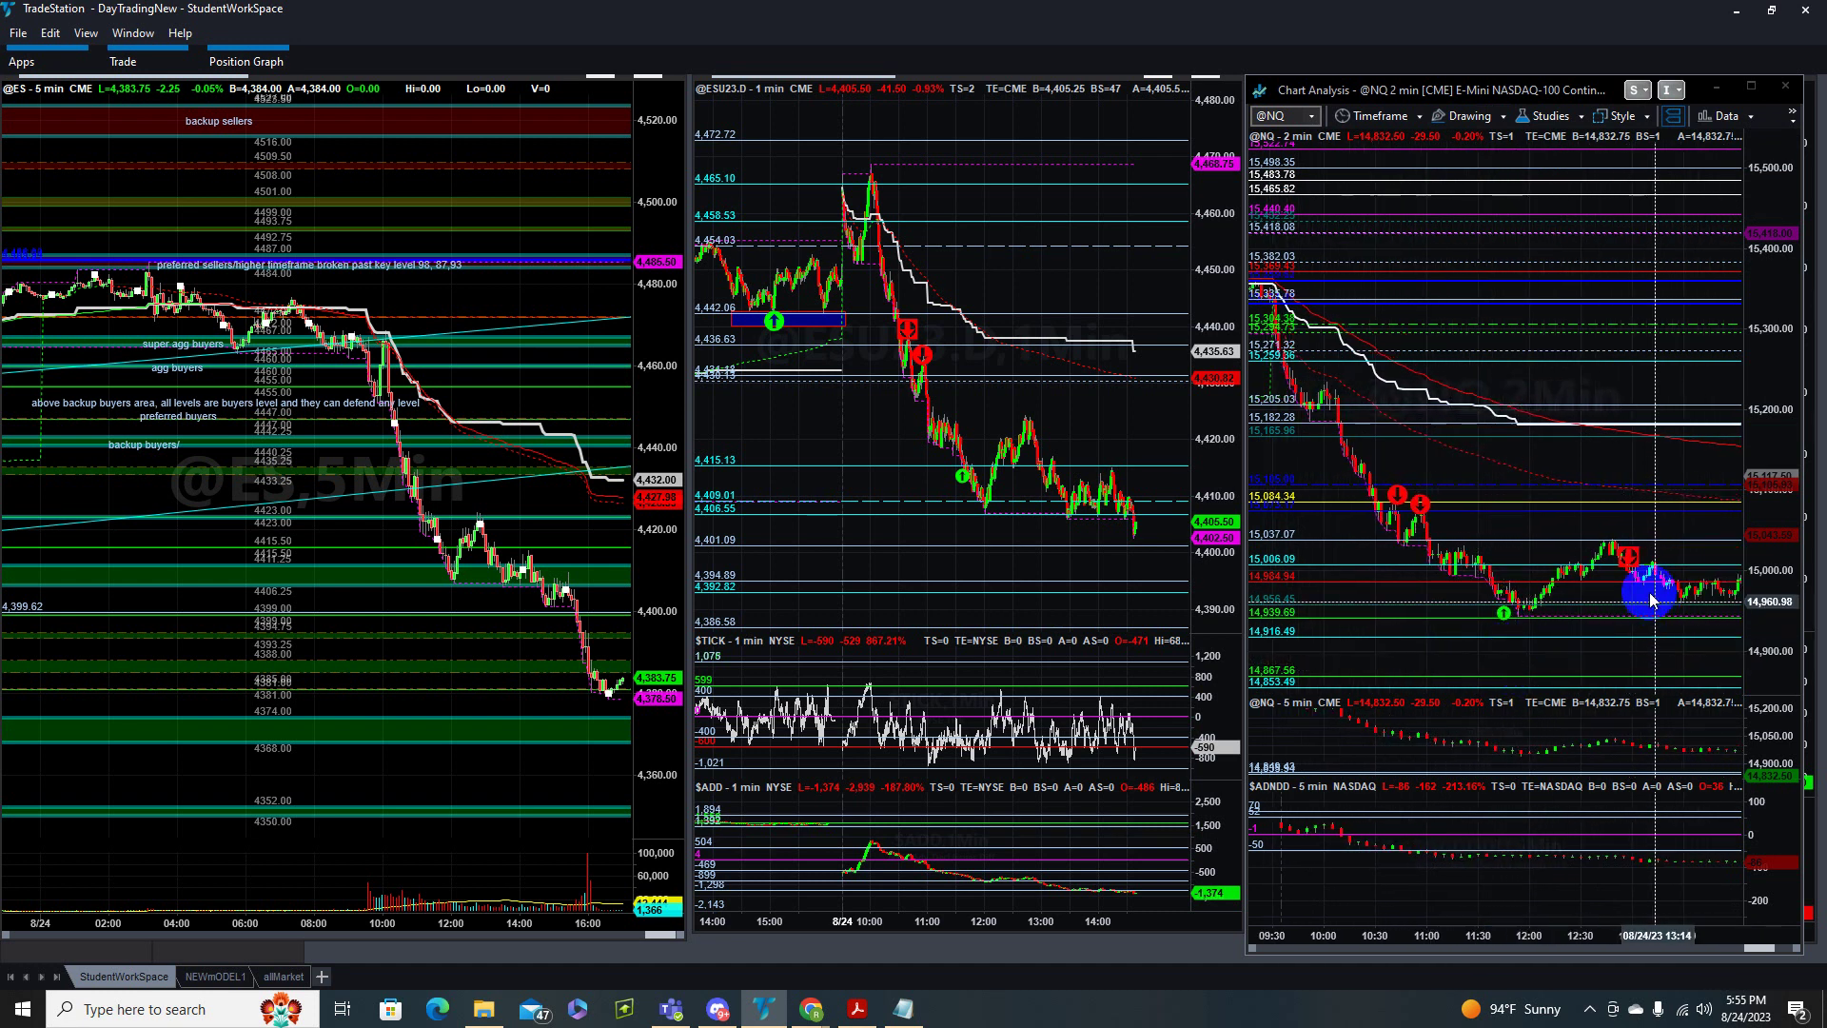
- Add red down-arrows above the NQ 13:00 pullback high and the 14:15 bounce high
{"action": "left_click", "coordinate": [1456, 115]}
{"action": "left_click", "coordinate": [1514, 517]}
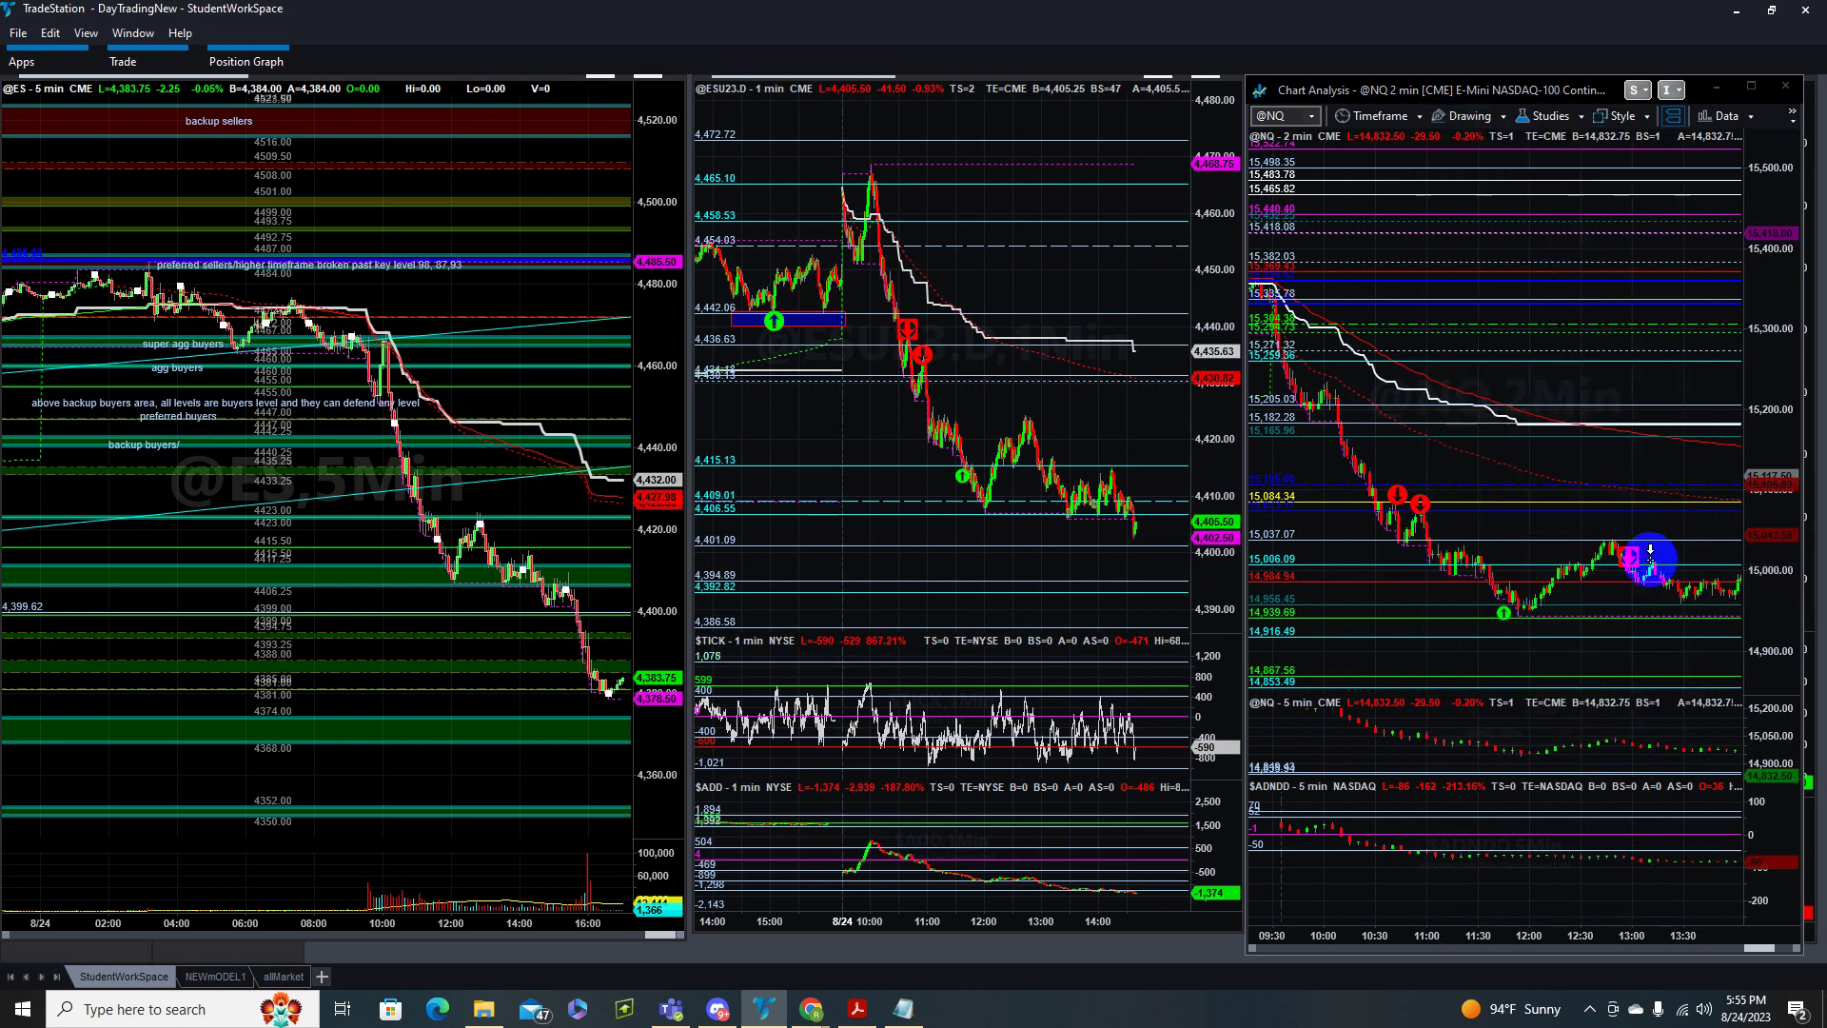
{"action": "left_click", "coordinate": [1650, 552]}
{"action": "scroll", "coordinate": [1637, 666], "scroll_direction": "down", "scroll_amount": 5}
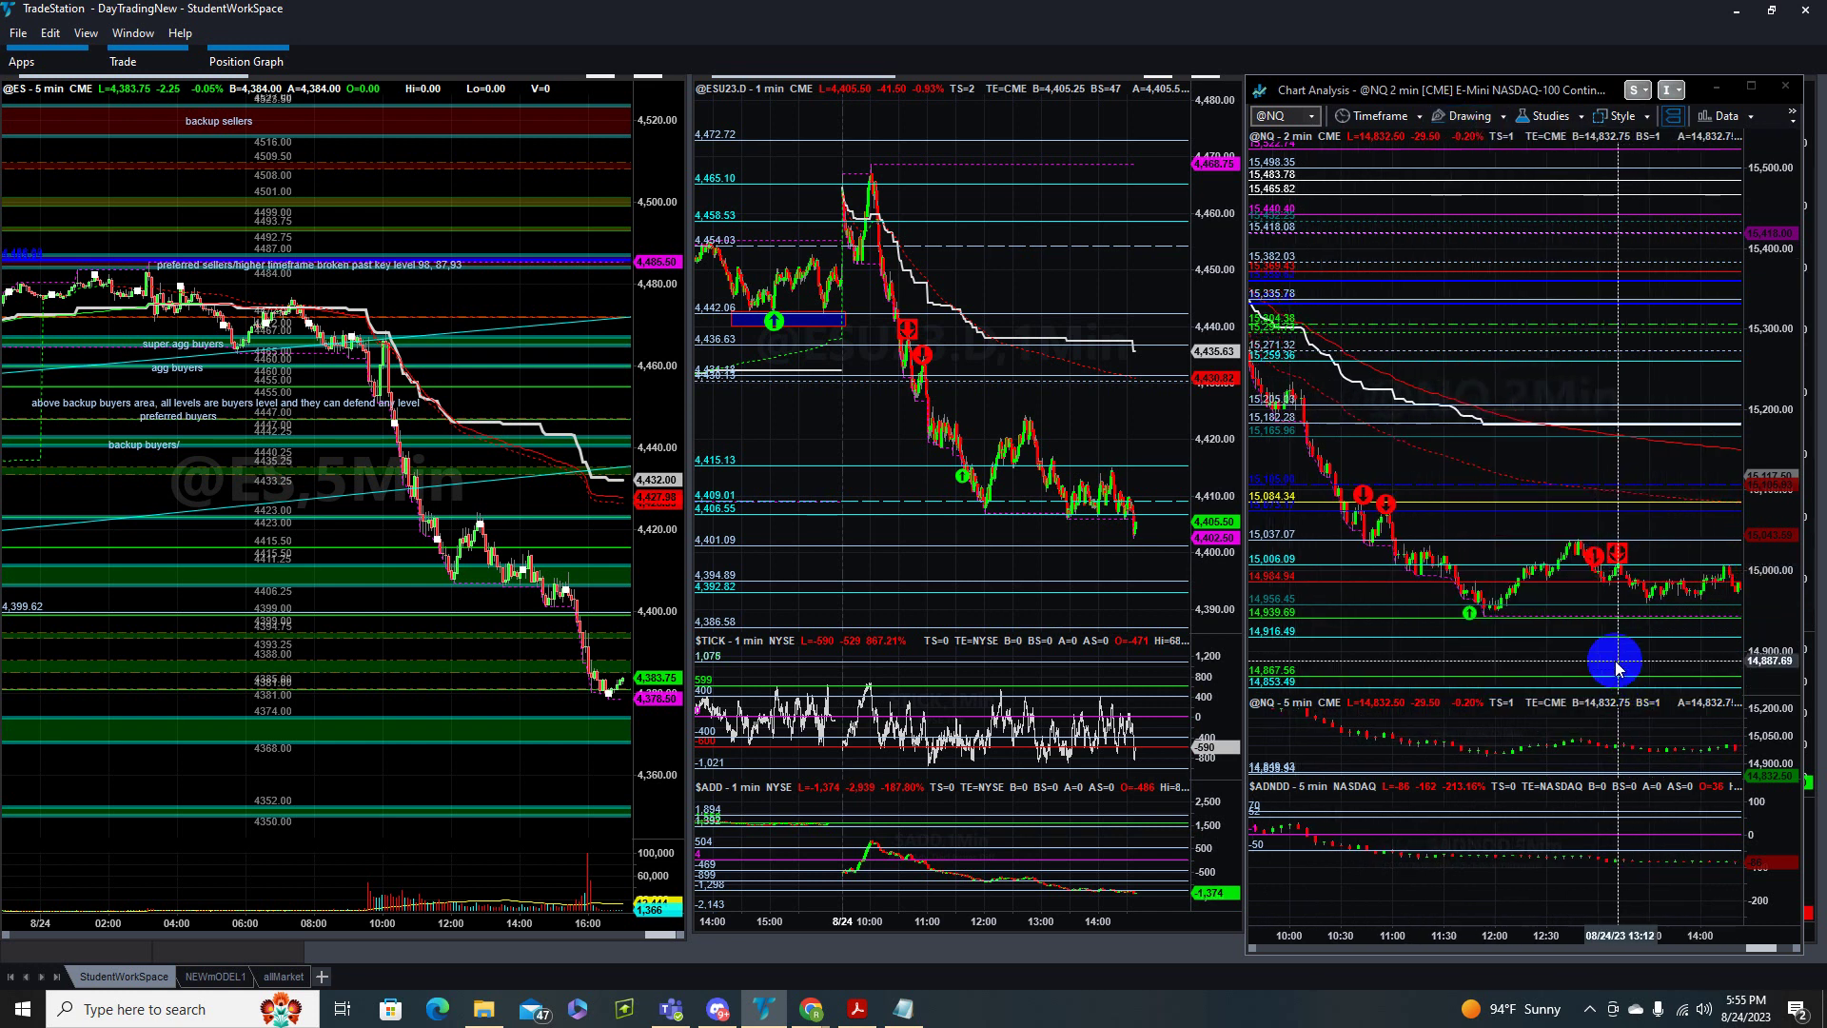
{"action": "scroll", "coordinate": [1616, 666], "scroll_direction": "down", "scroll_amount": 8}
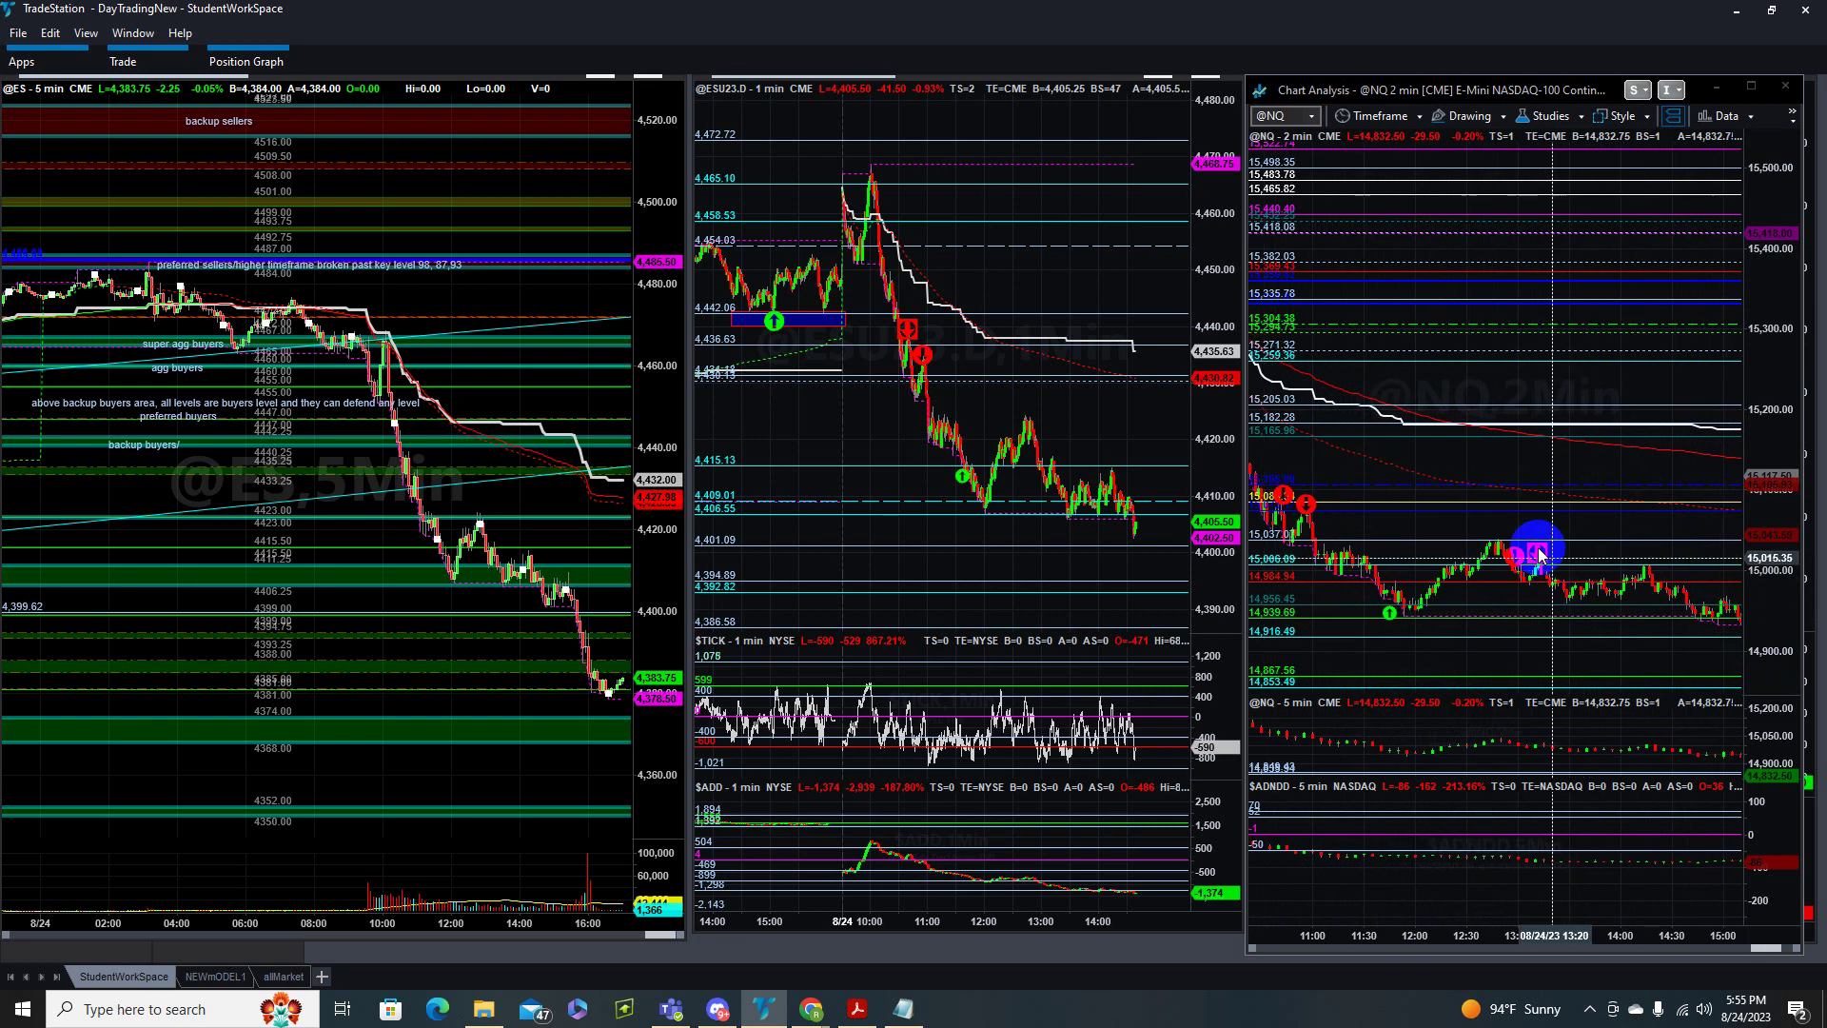
{"action": "scroll", "coordinate": [1538, 554], "scroll_direction": "down", "scroll_amount": 2}
{"action": "left_click", "coordinate": [1465, 115]}
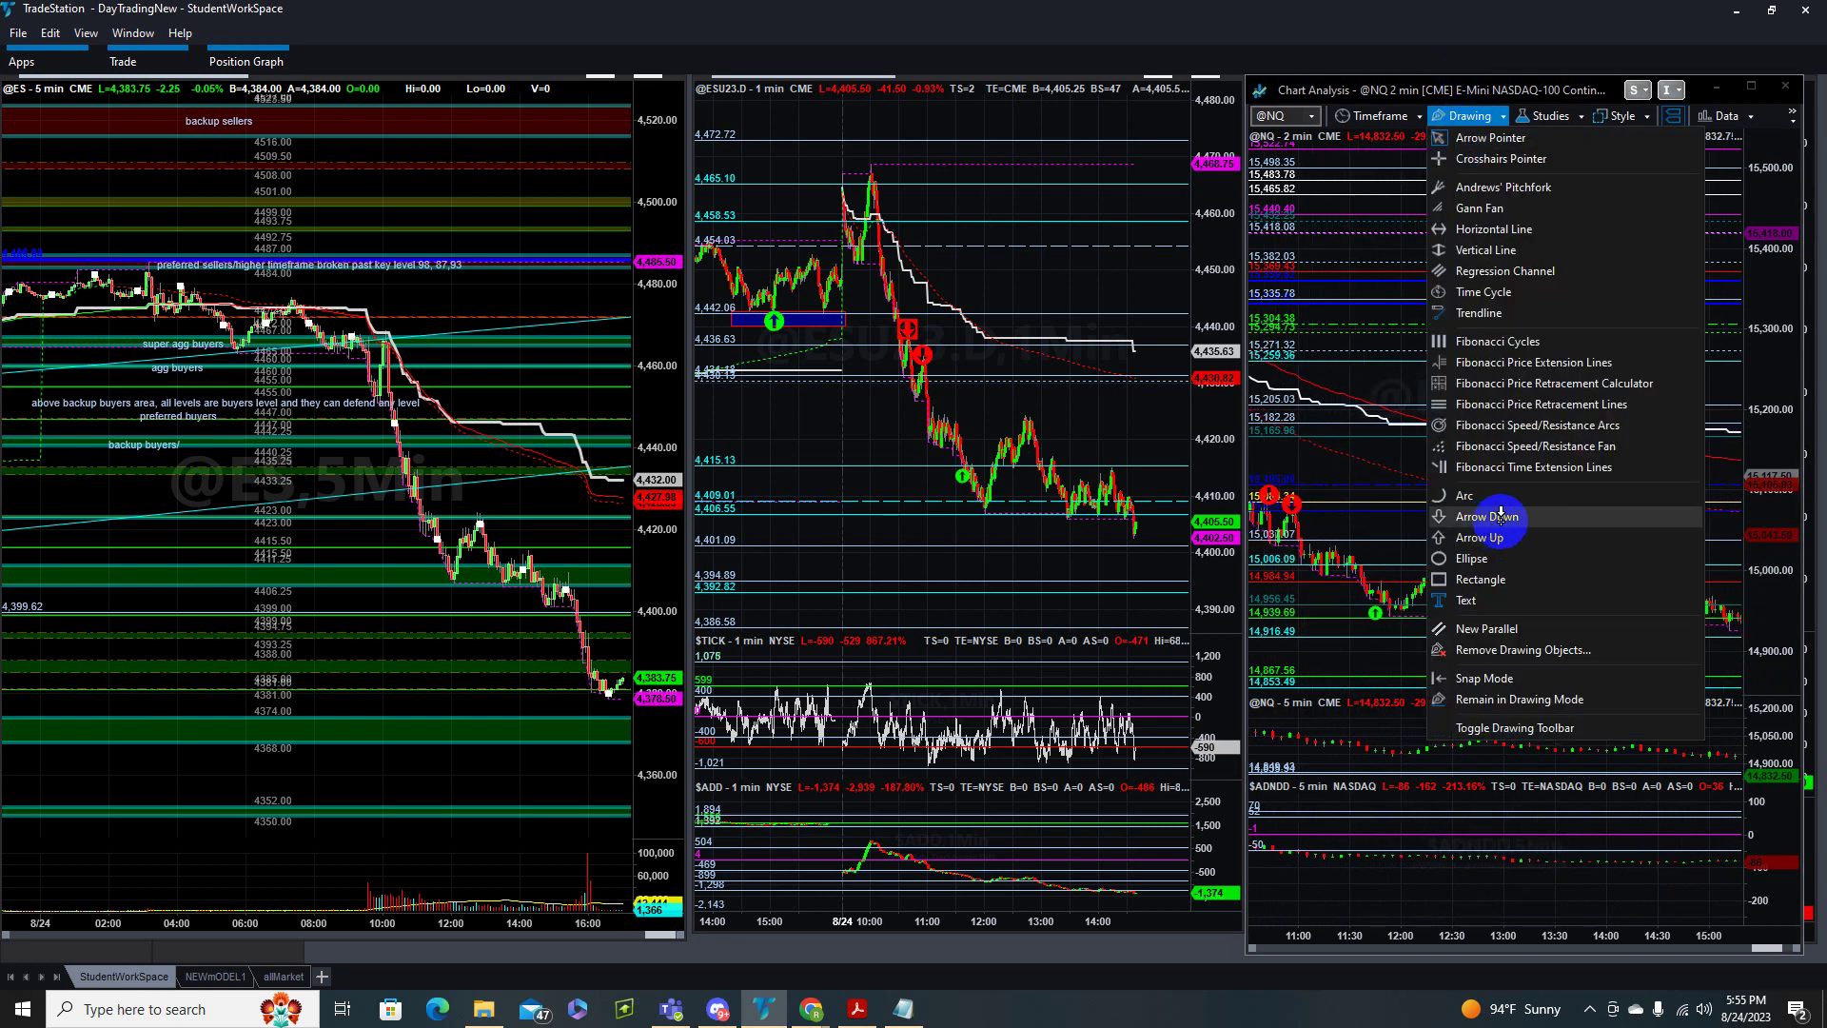
{"action": "left_click", "coordinate": [1501, 515]}
{"action": "left_click", "coordinate": [1632, 562]}
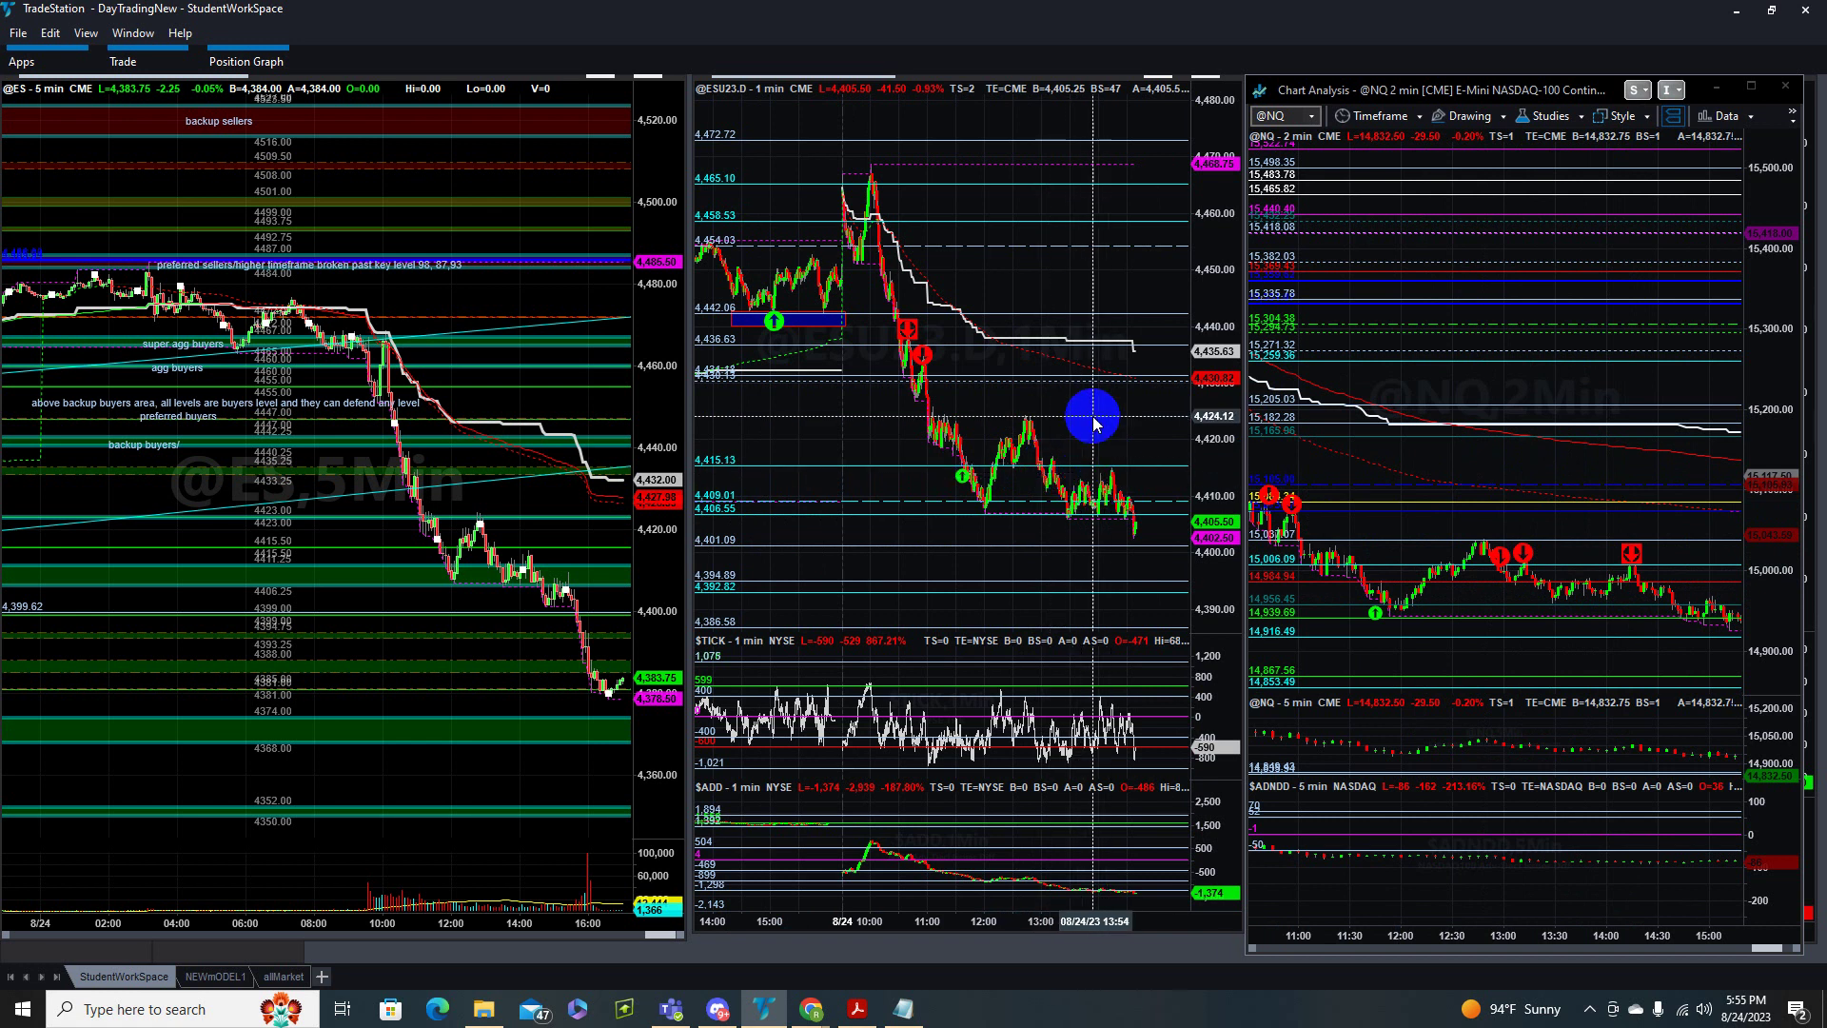
- Draw a descending trendline on the ES 1-min chart from the midday lower high near 4,415
{"action": "left_click", "coordinate": [1107, 481]}
{"action": "left_click", "coordinate": [938, 119]}
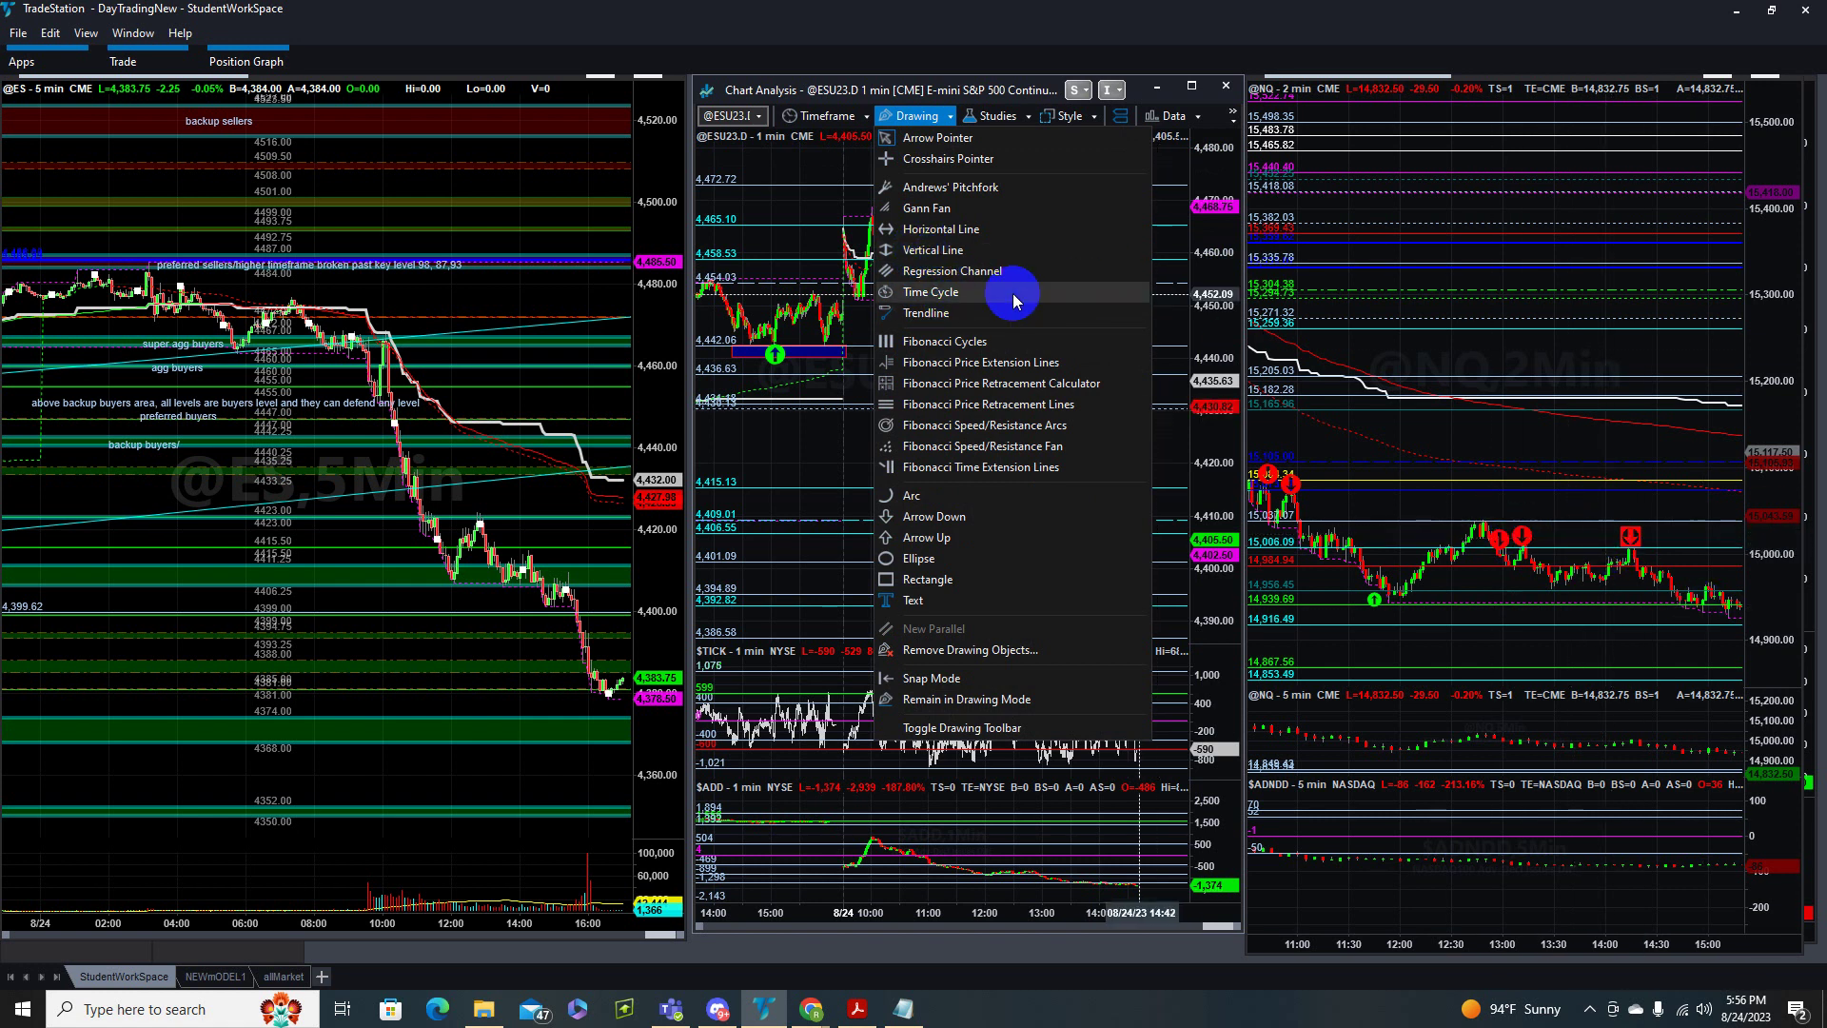
{"action": "left_click", "coordinate": [928, 312]}
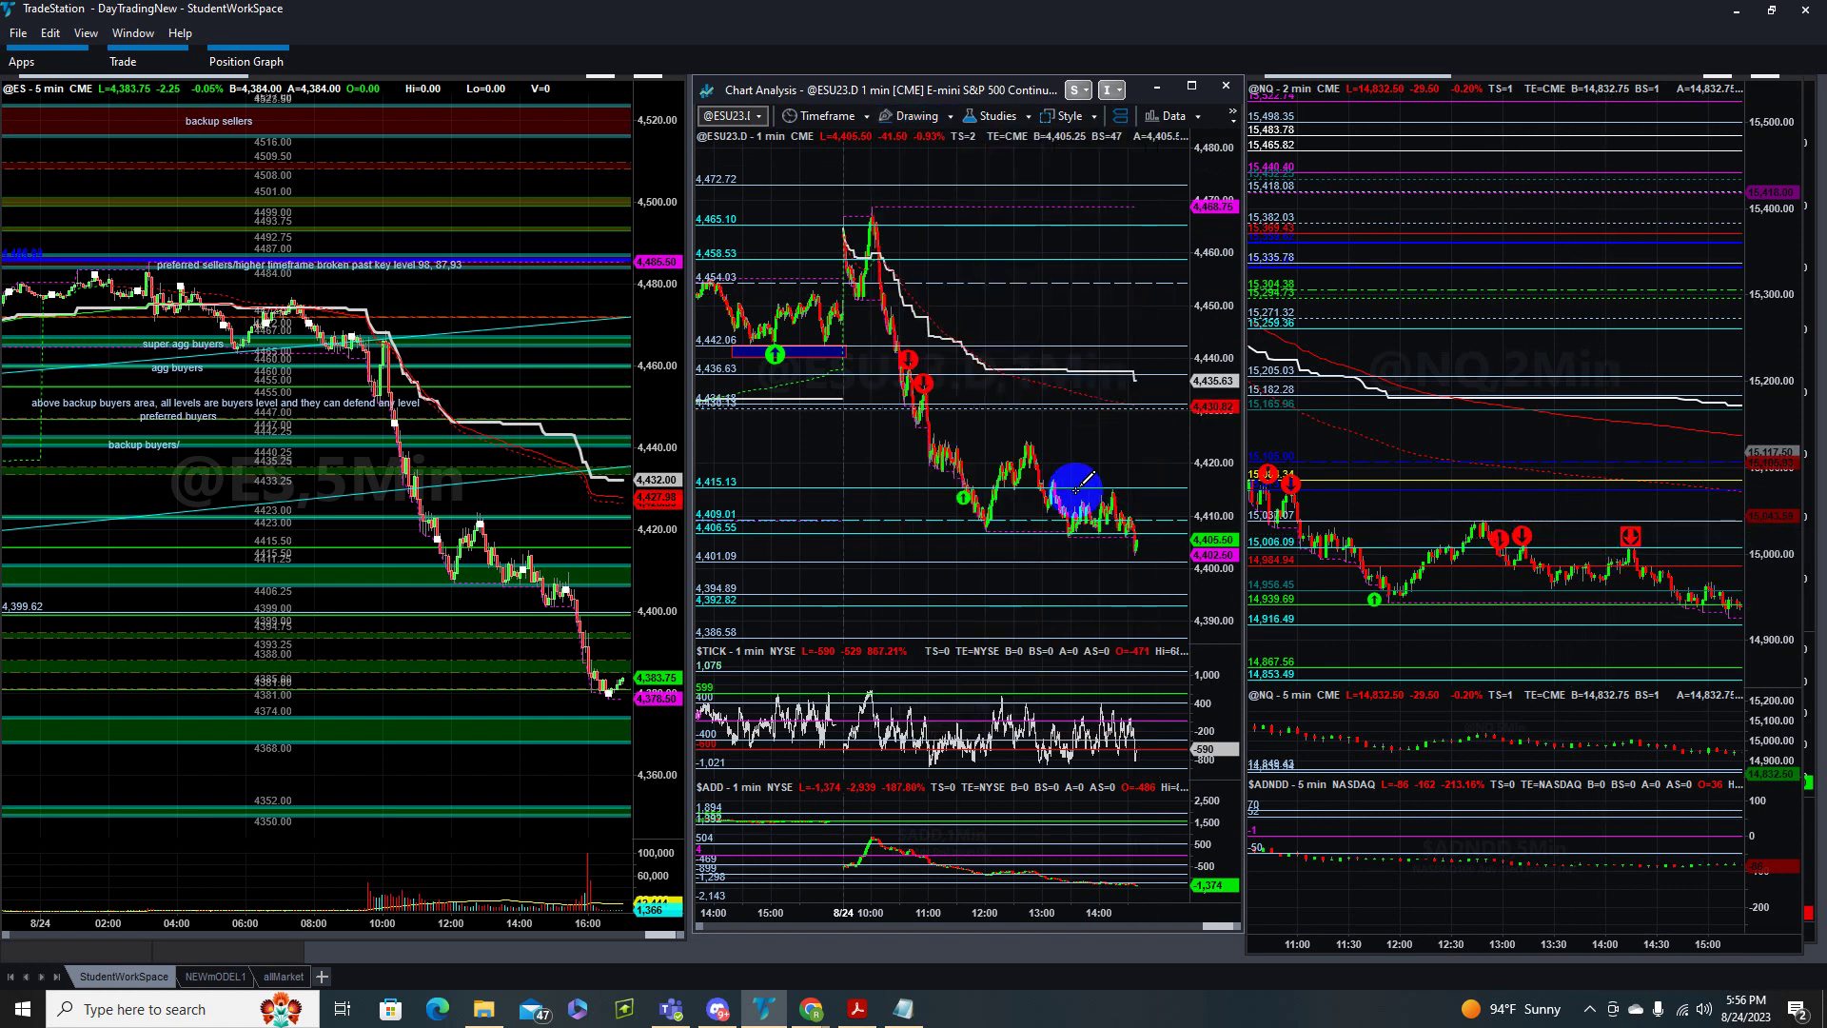
{"action": "left_click_drag", "start_coordinate": [1054, 470], "coordinate": [1110, 488]}
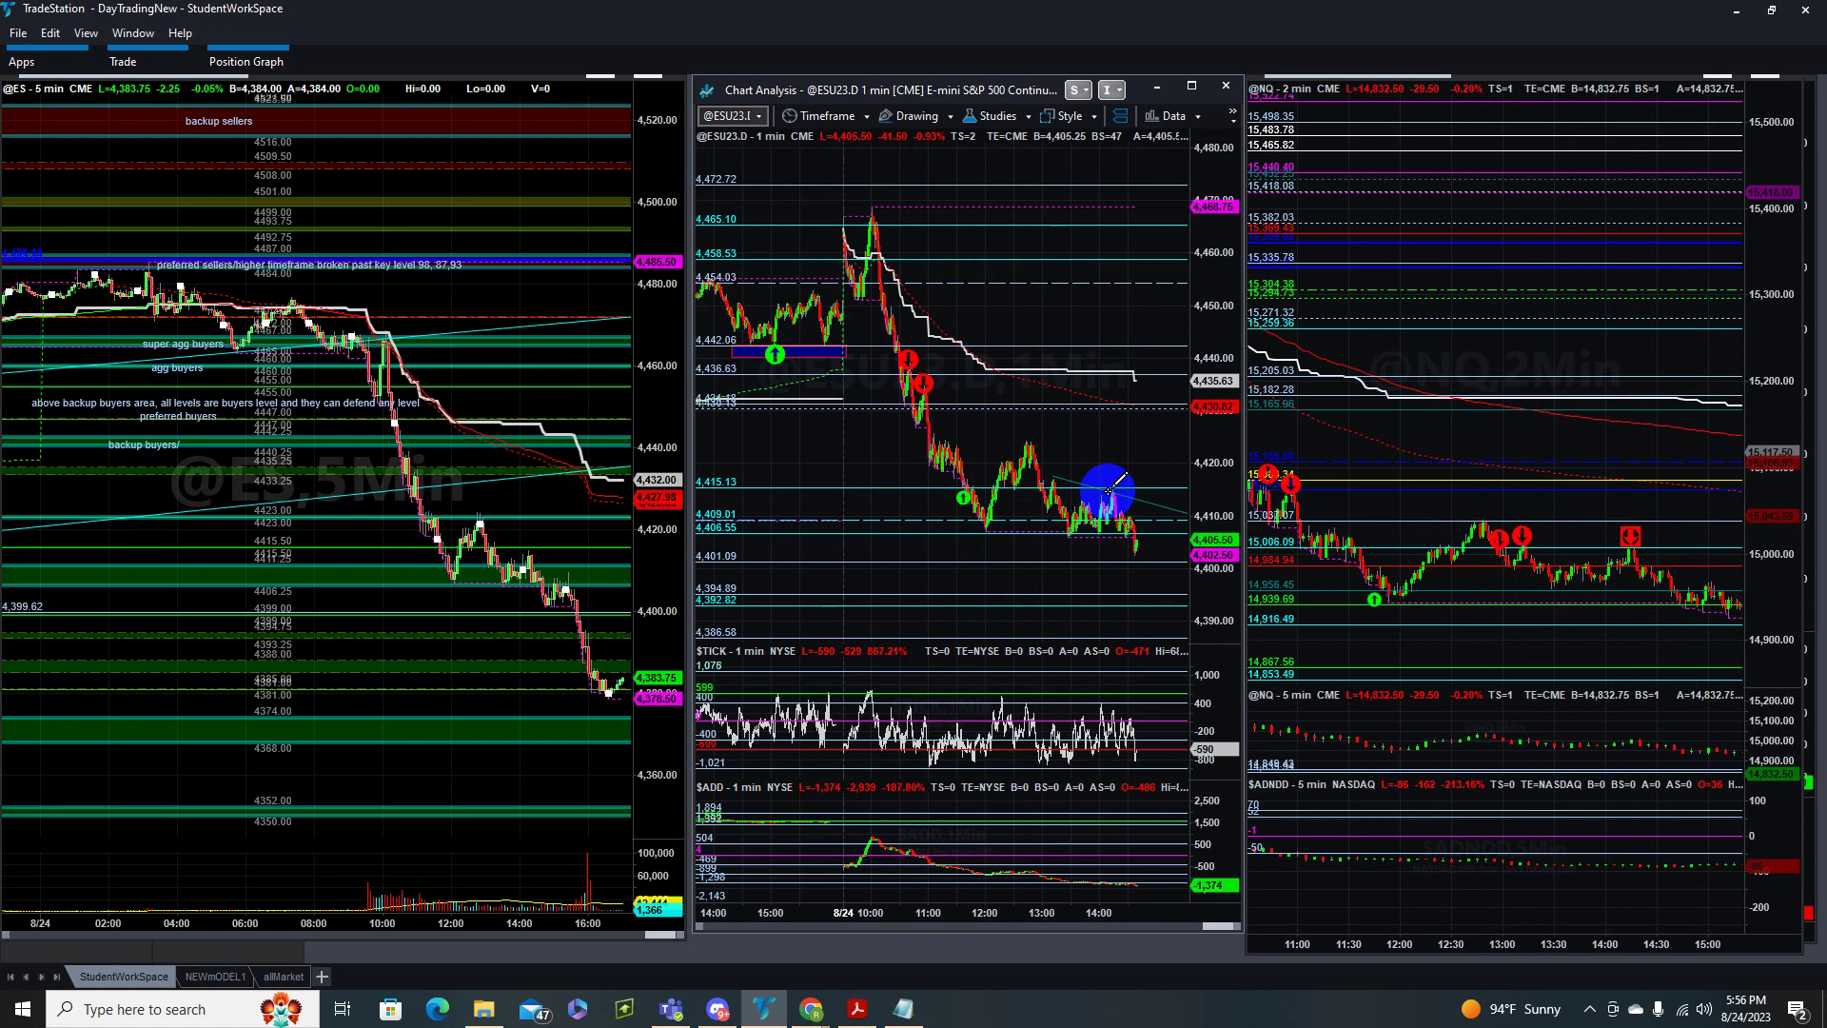
{"action": "left_click", "coordinate": [1057, 505]}
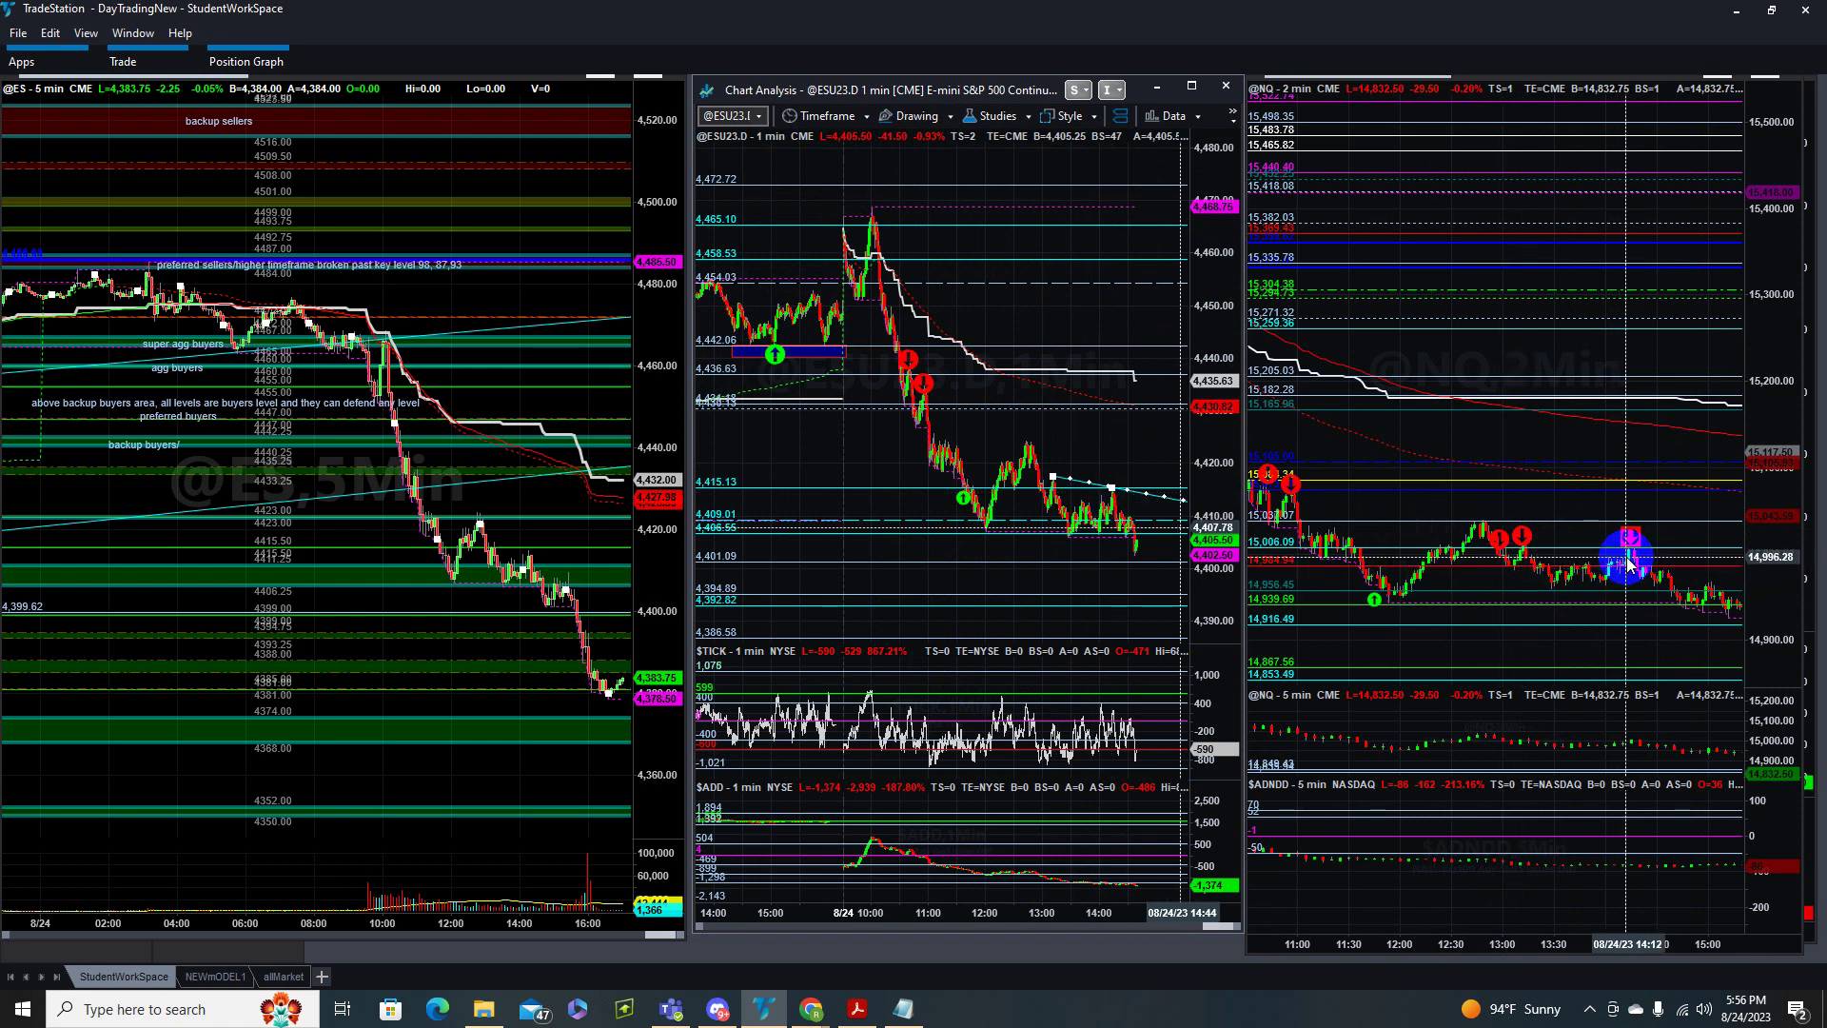
- Lower the NQ 14:15 down-arrow onto the bounce high and readjust the price scale
{"action": "left_click", "coordinate": [1526, 514]}
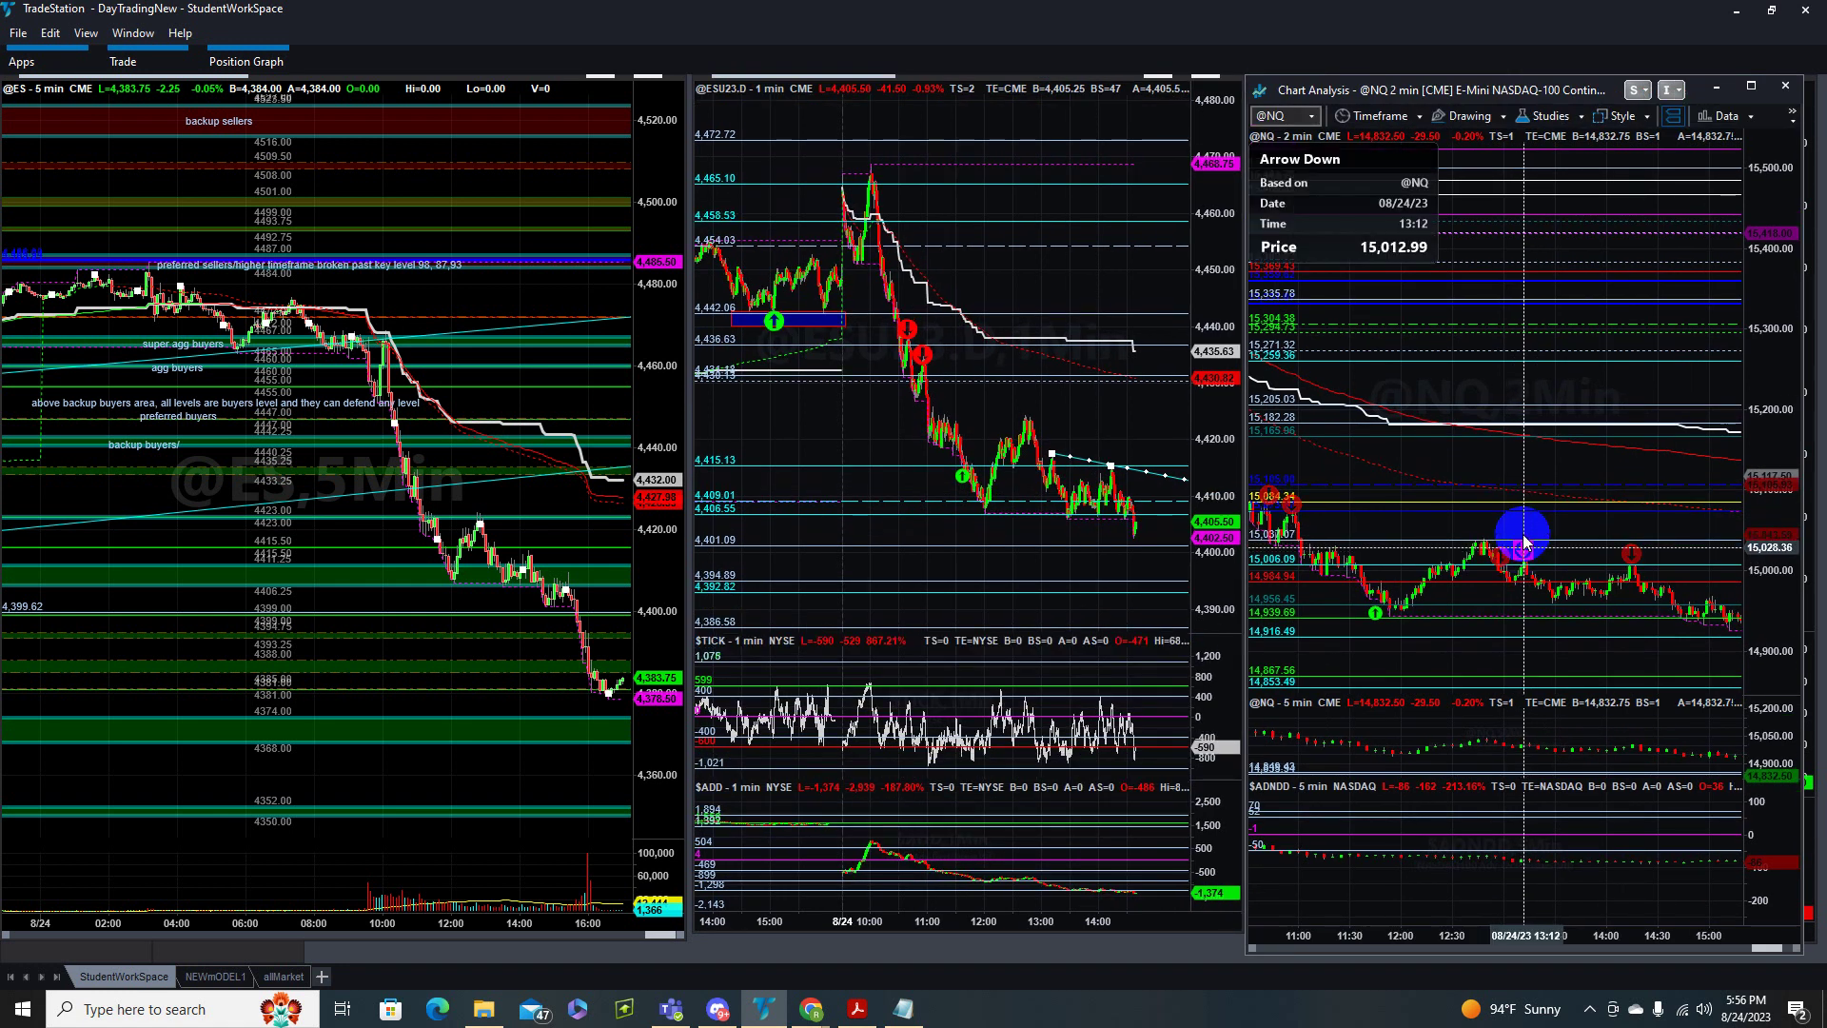
{"action": "left_click", "coordinate": [1630, 519]}
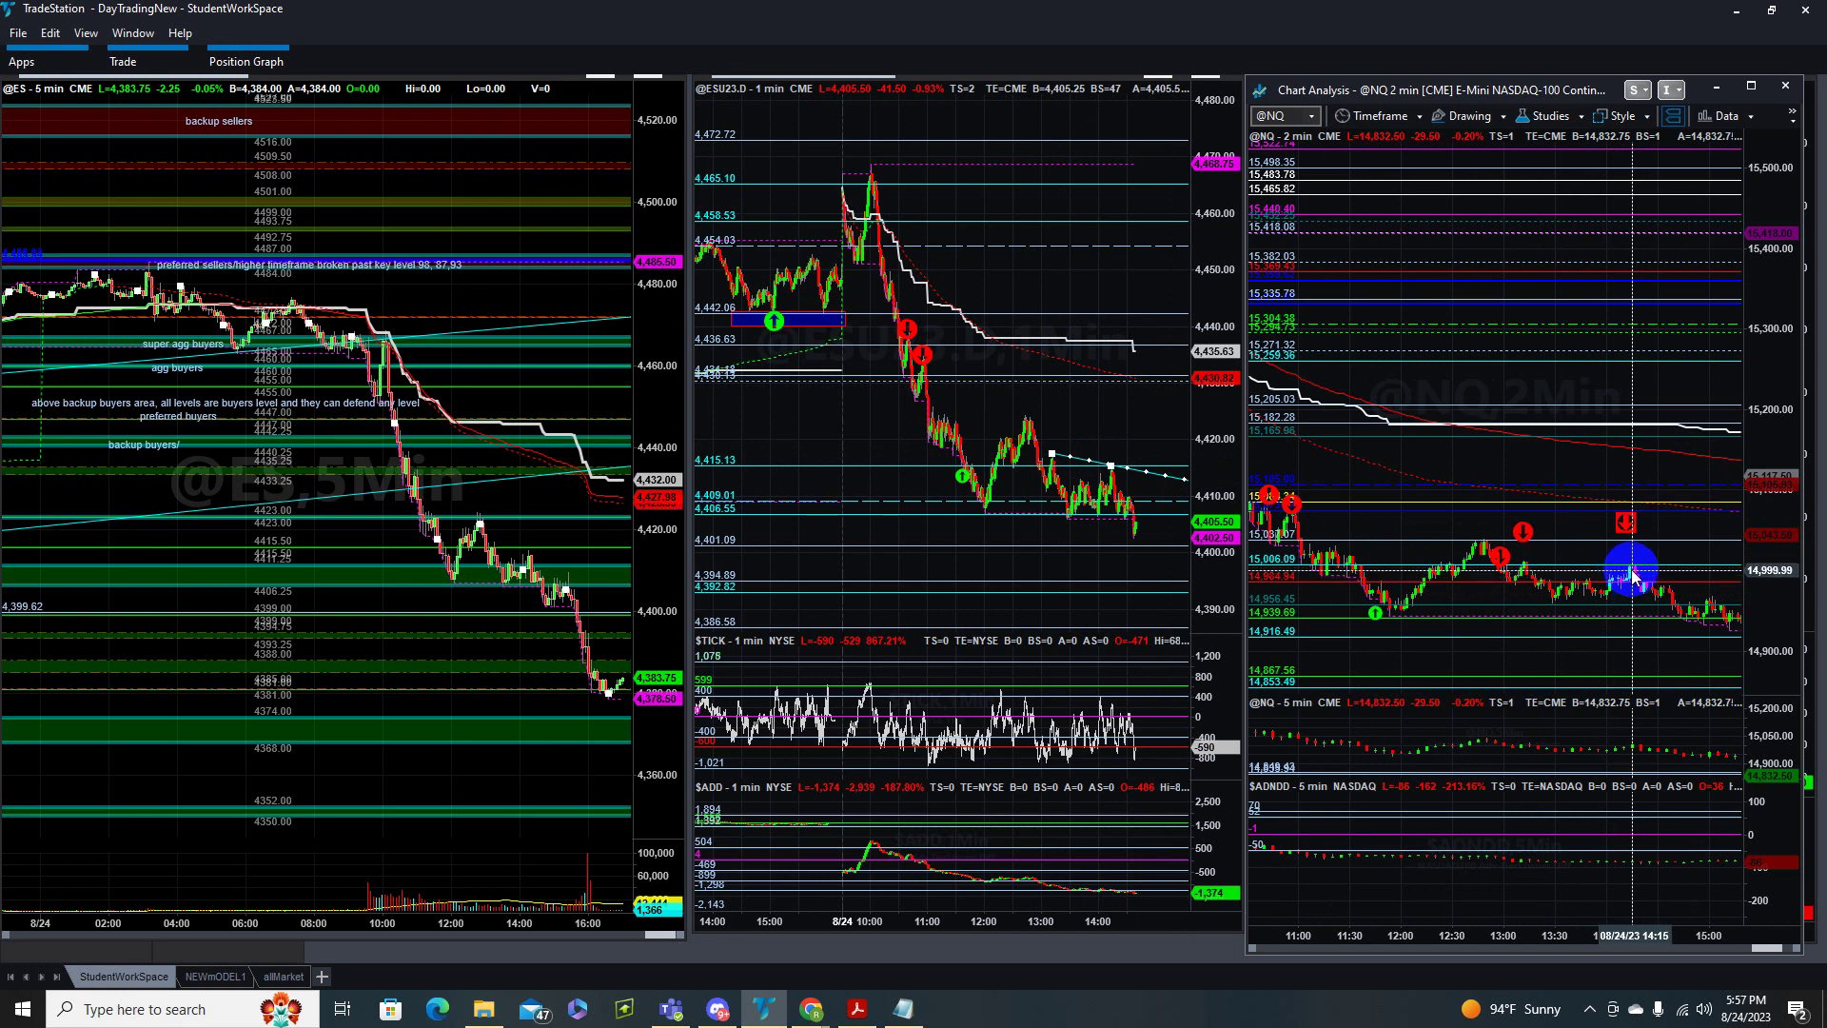
{"action": "left_click_drag", "start_coordinate": [1791, 562], "coordinate": [1729, 519]}
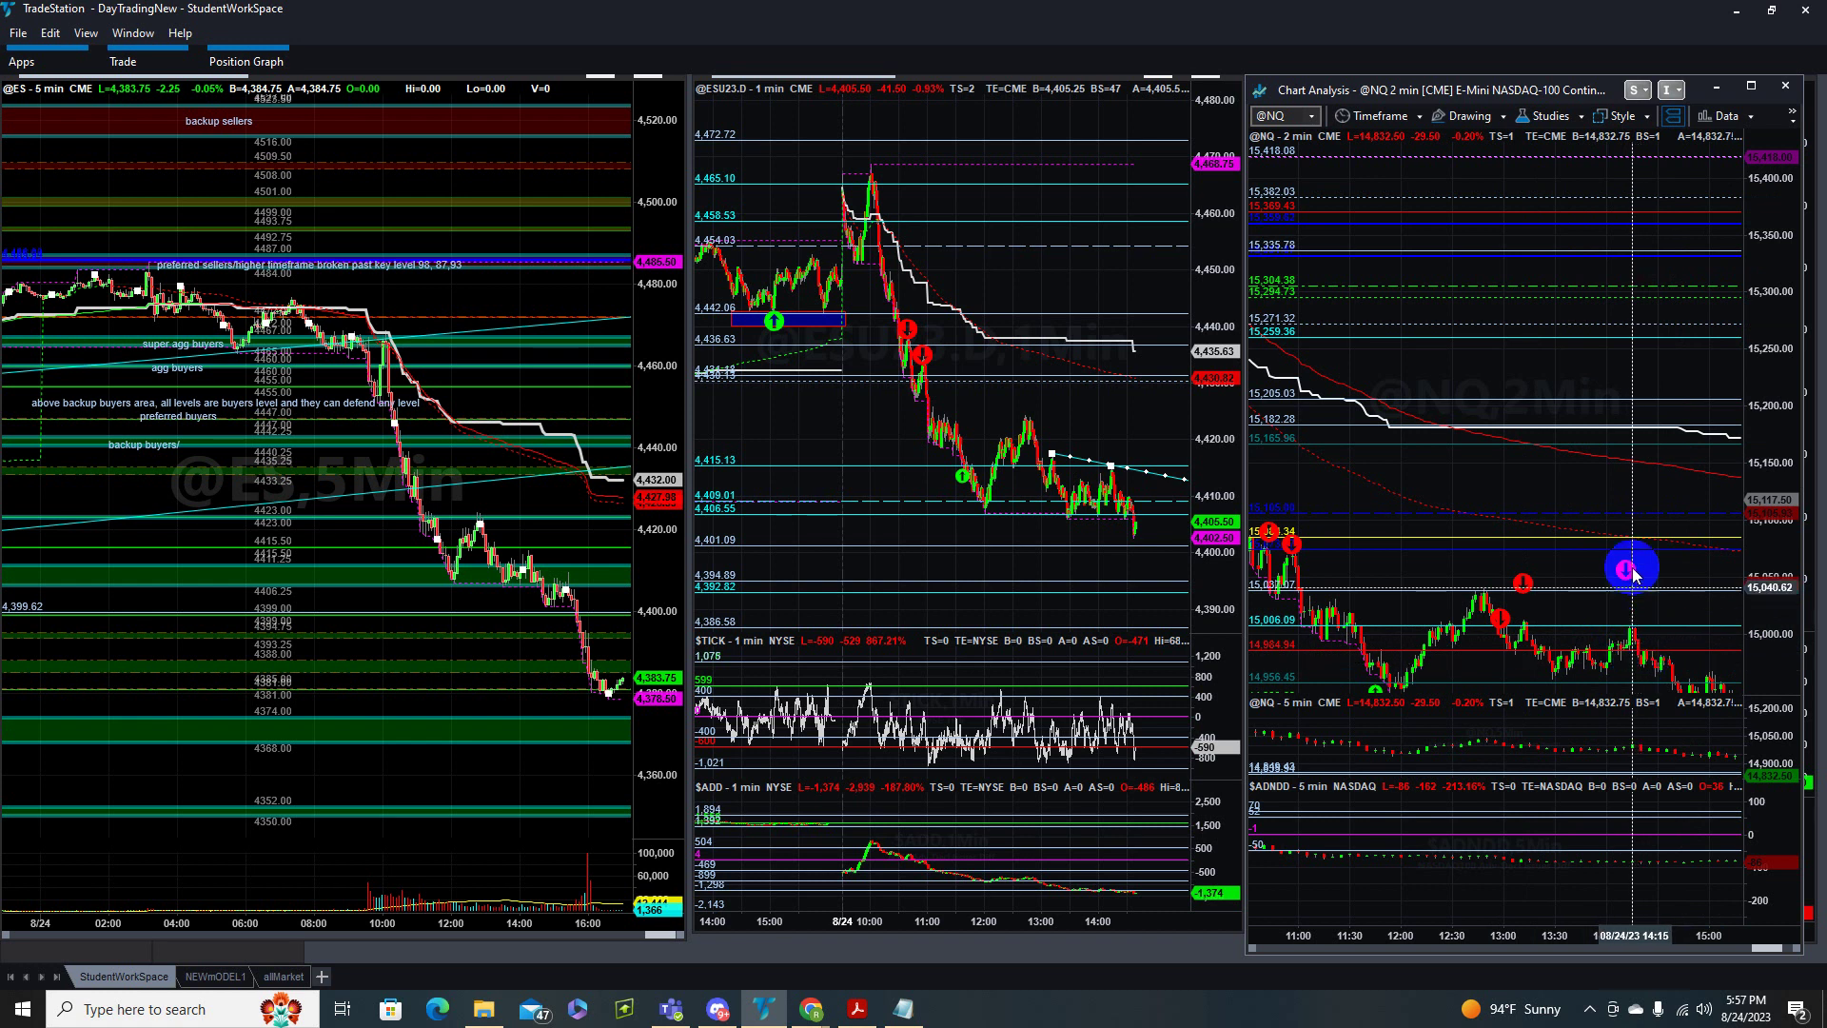
{"action": "left_click_drag", "start_coordinate": [1629, 582], "coordinate": [1651, 647]}
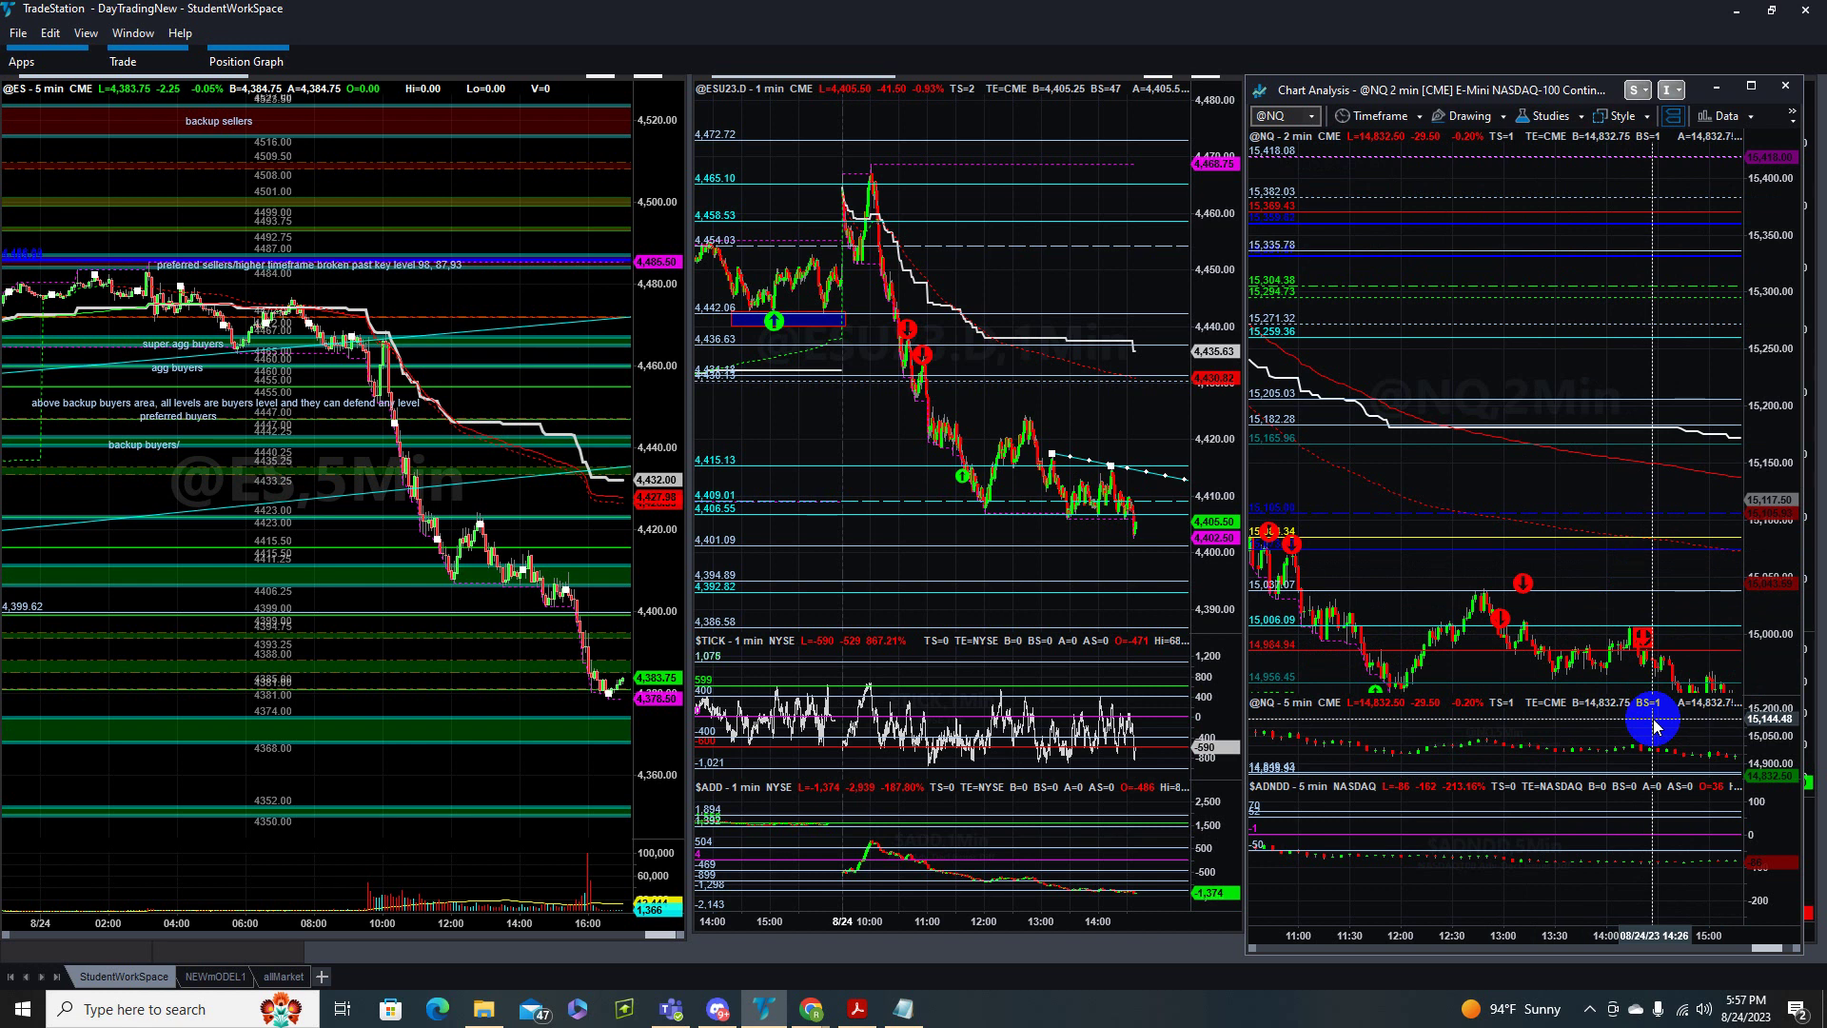
{"action": "left_click_drag", "start_coordinate": [1797, 538], "coordinate": [1780, 562]}
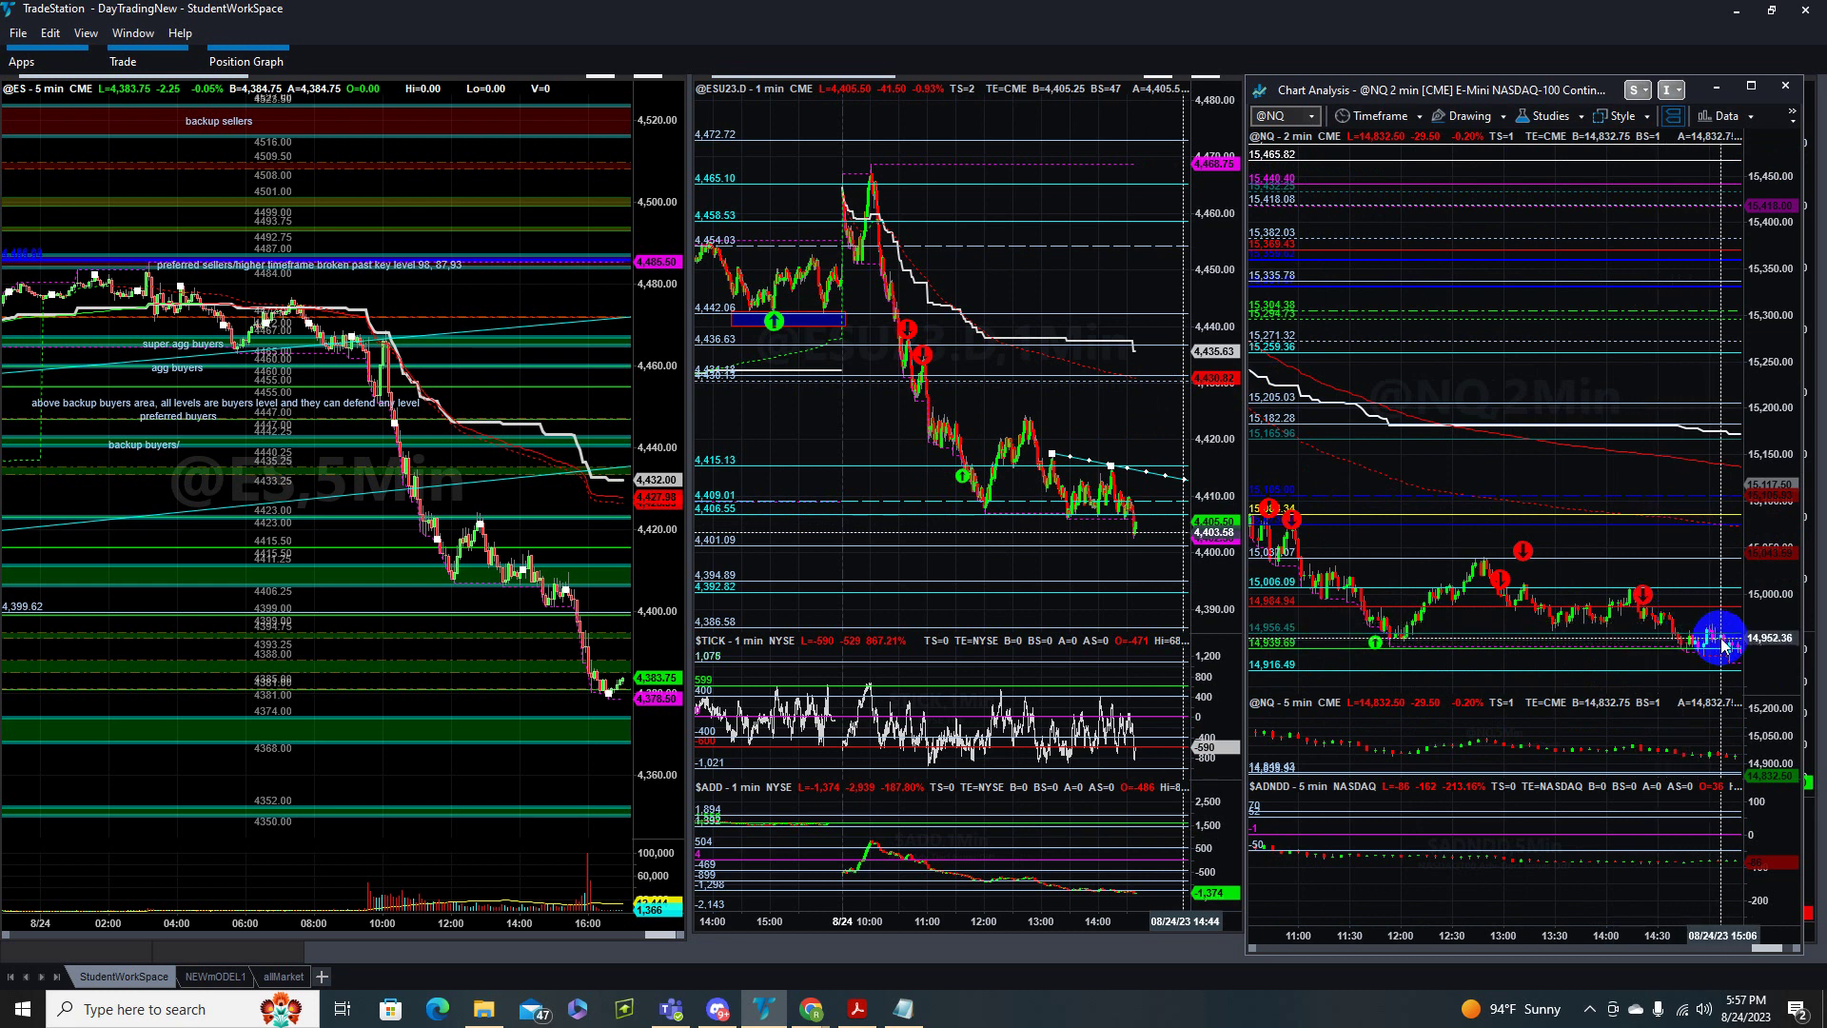
- Compress the NQ price scale to show 15,483.78 near the top and select the 14,956.45 line
{"action": "left_click_drag", "start_coordinate": [1776, 605], "coordinate": [1776, 598]}
{"action": "left_click", "coordinate": [1680, 612]}
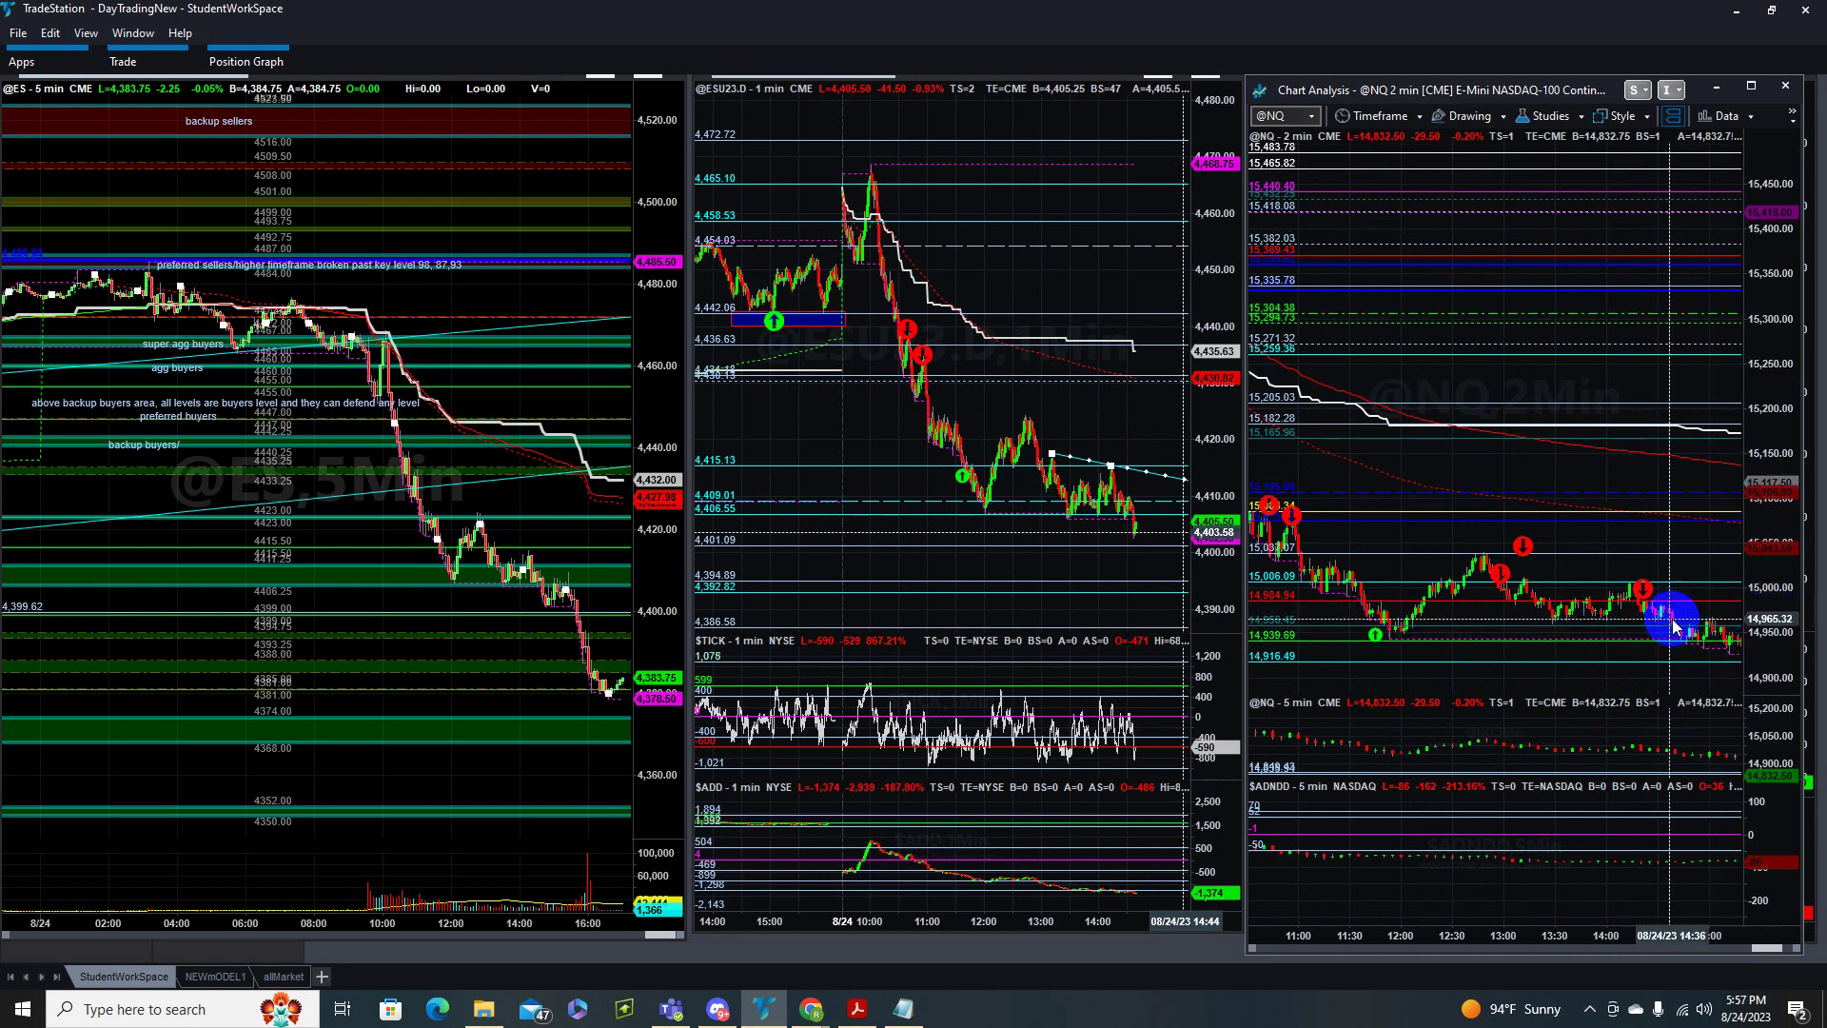
{"action": "mouse_move", "coordinate": [1677, 625]}
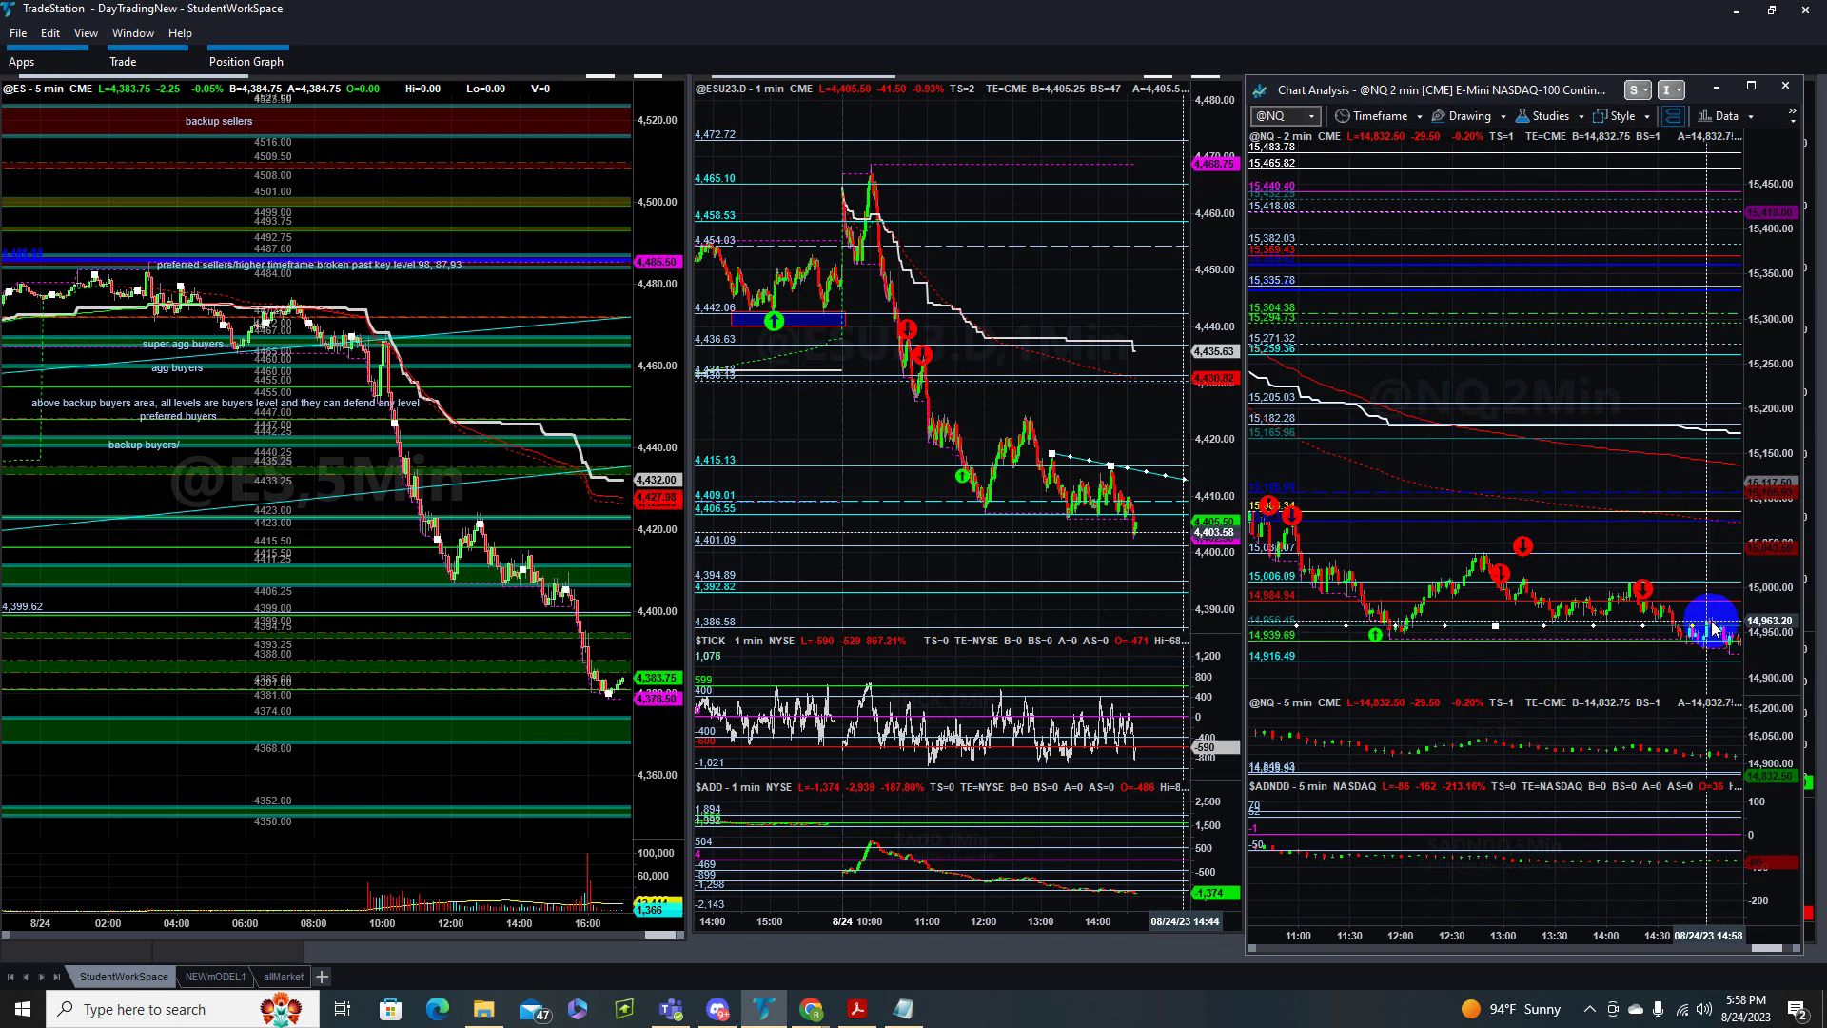
- Pan the NQ 2-minute chart back to the 09:30 morning sell-off, showing its arrow markers
{"action": "scroll", "coordinate": [1751, 630], "scroll_direction": "down", "scroll_amount": 3}
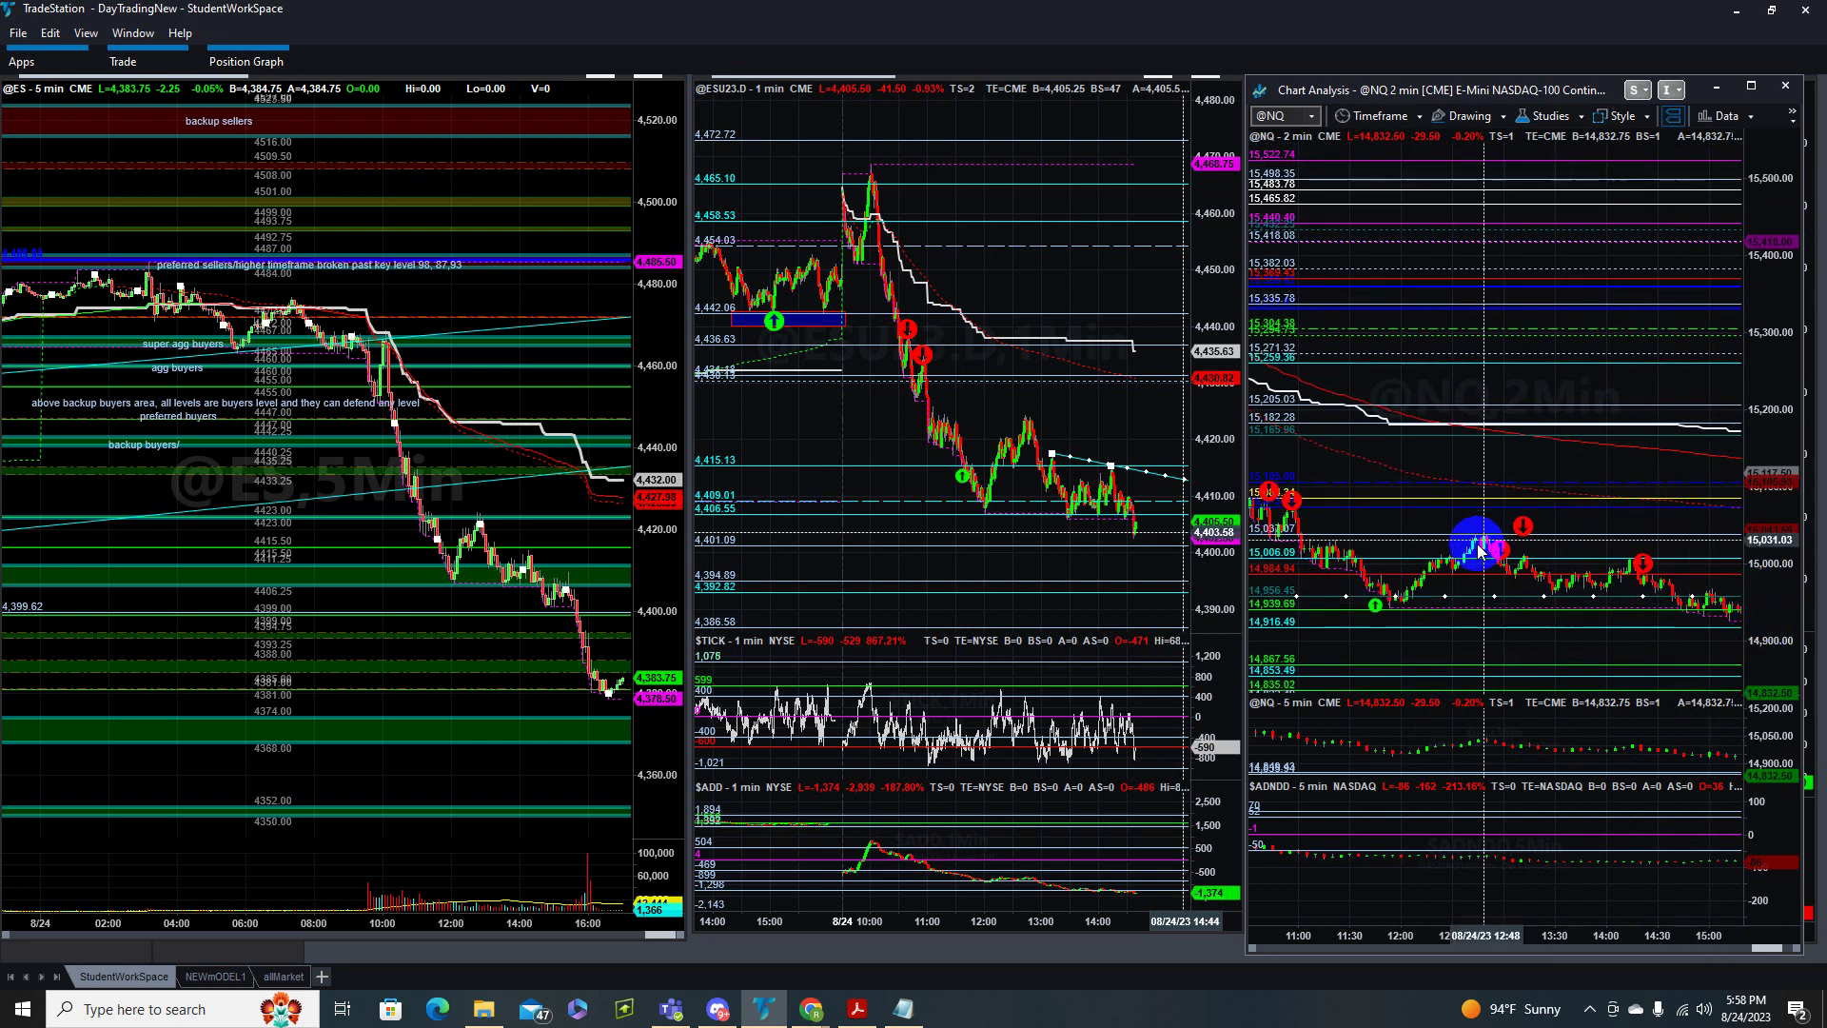
{"action": "scroll", "coordinate": [1471, 552], "scroll_direction": "down", "scroll_amount": 3}
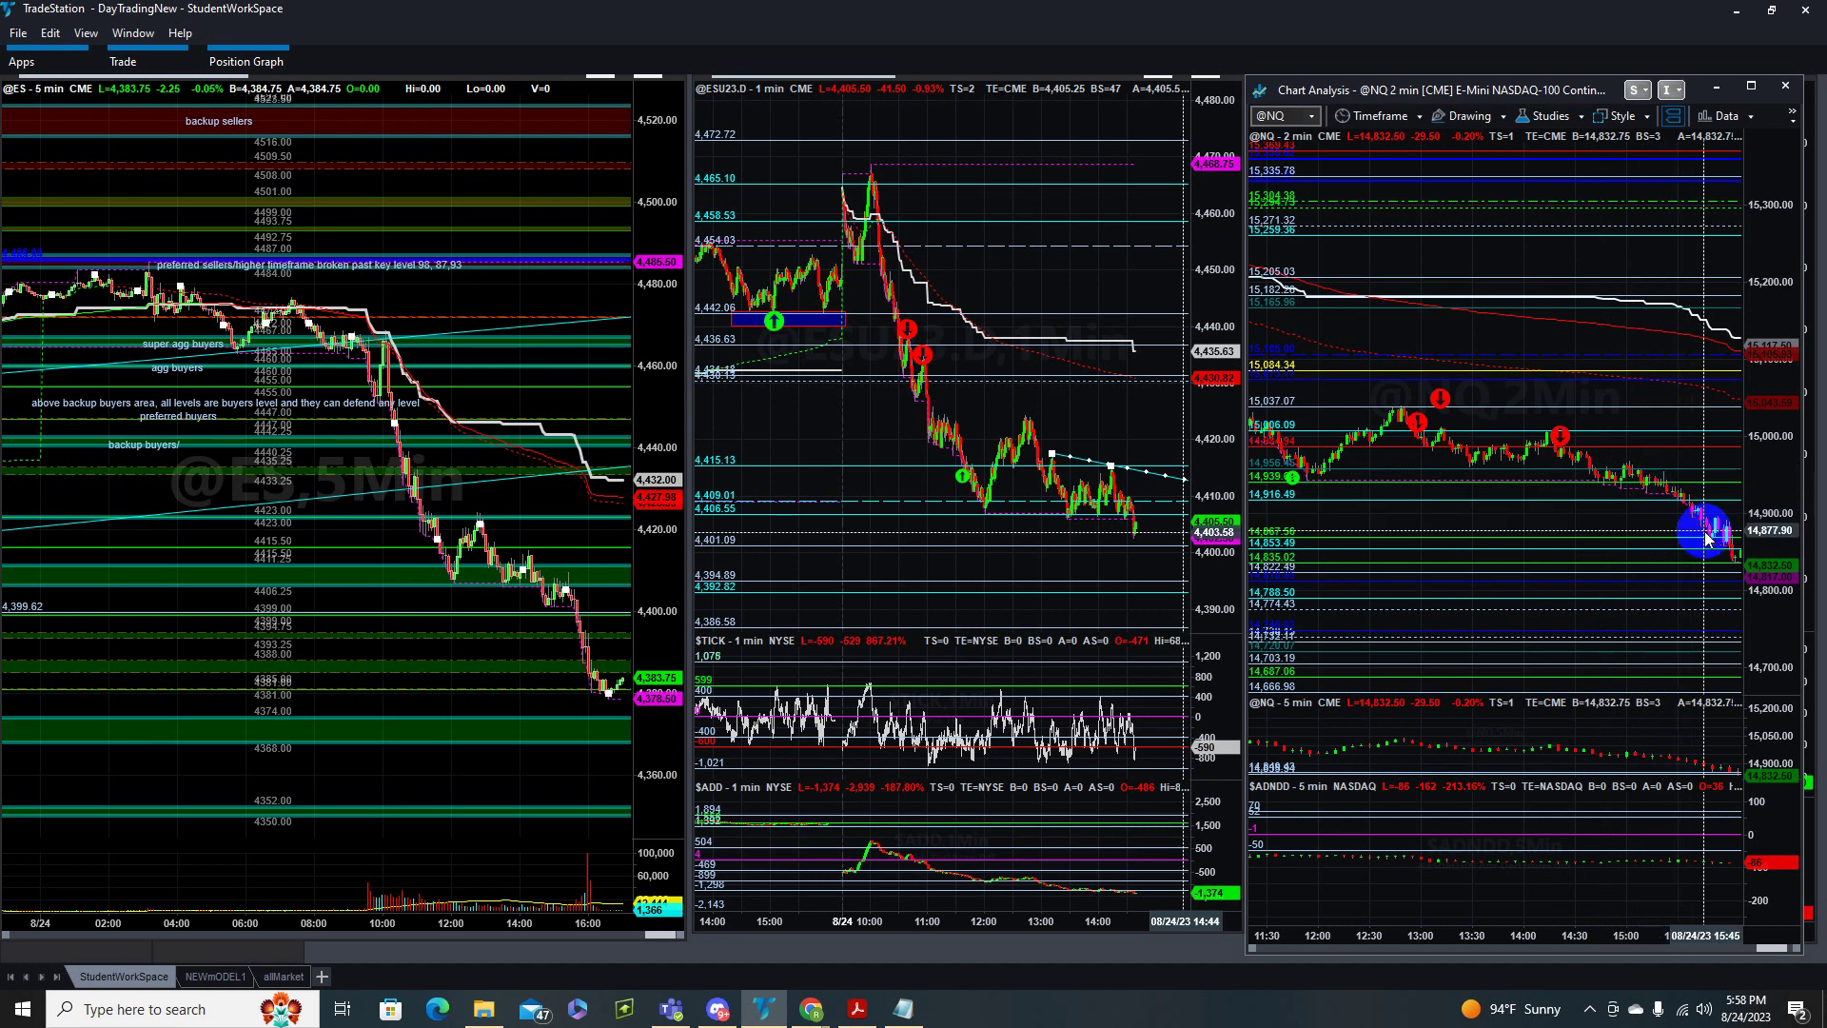
{"action": "left_click_drag", "start_coordinate": [1704, 505], "coordinate": [1577, 504]}
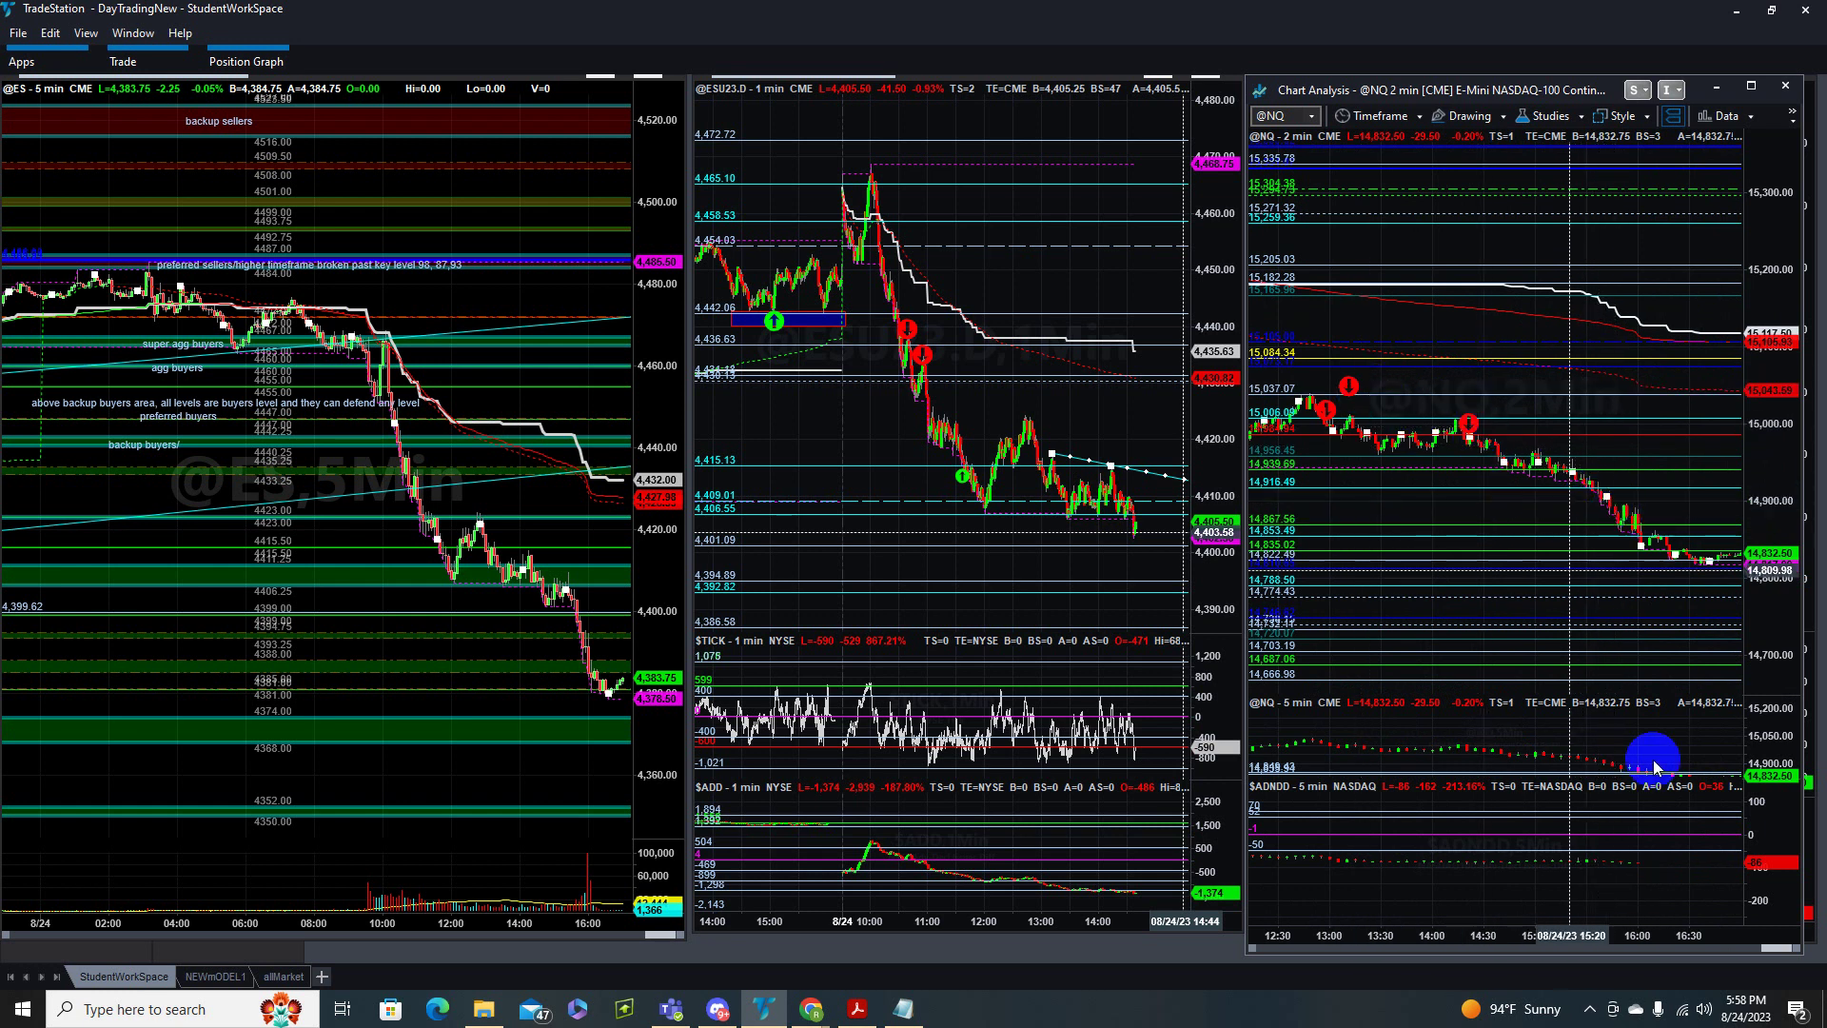
{"action": "left_click_drag", "start_coordinate": [1775, 952], "coordinate": [1755, 939]}
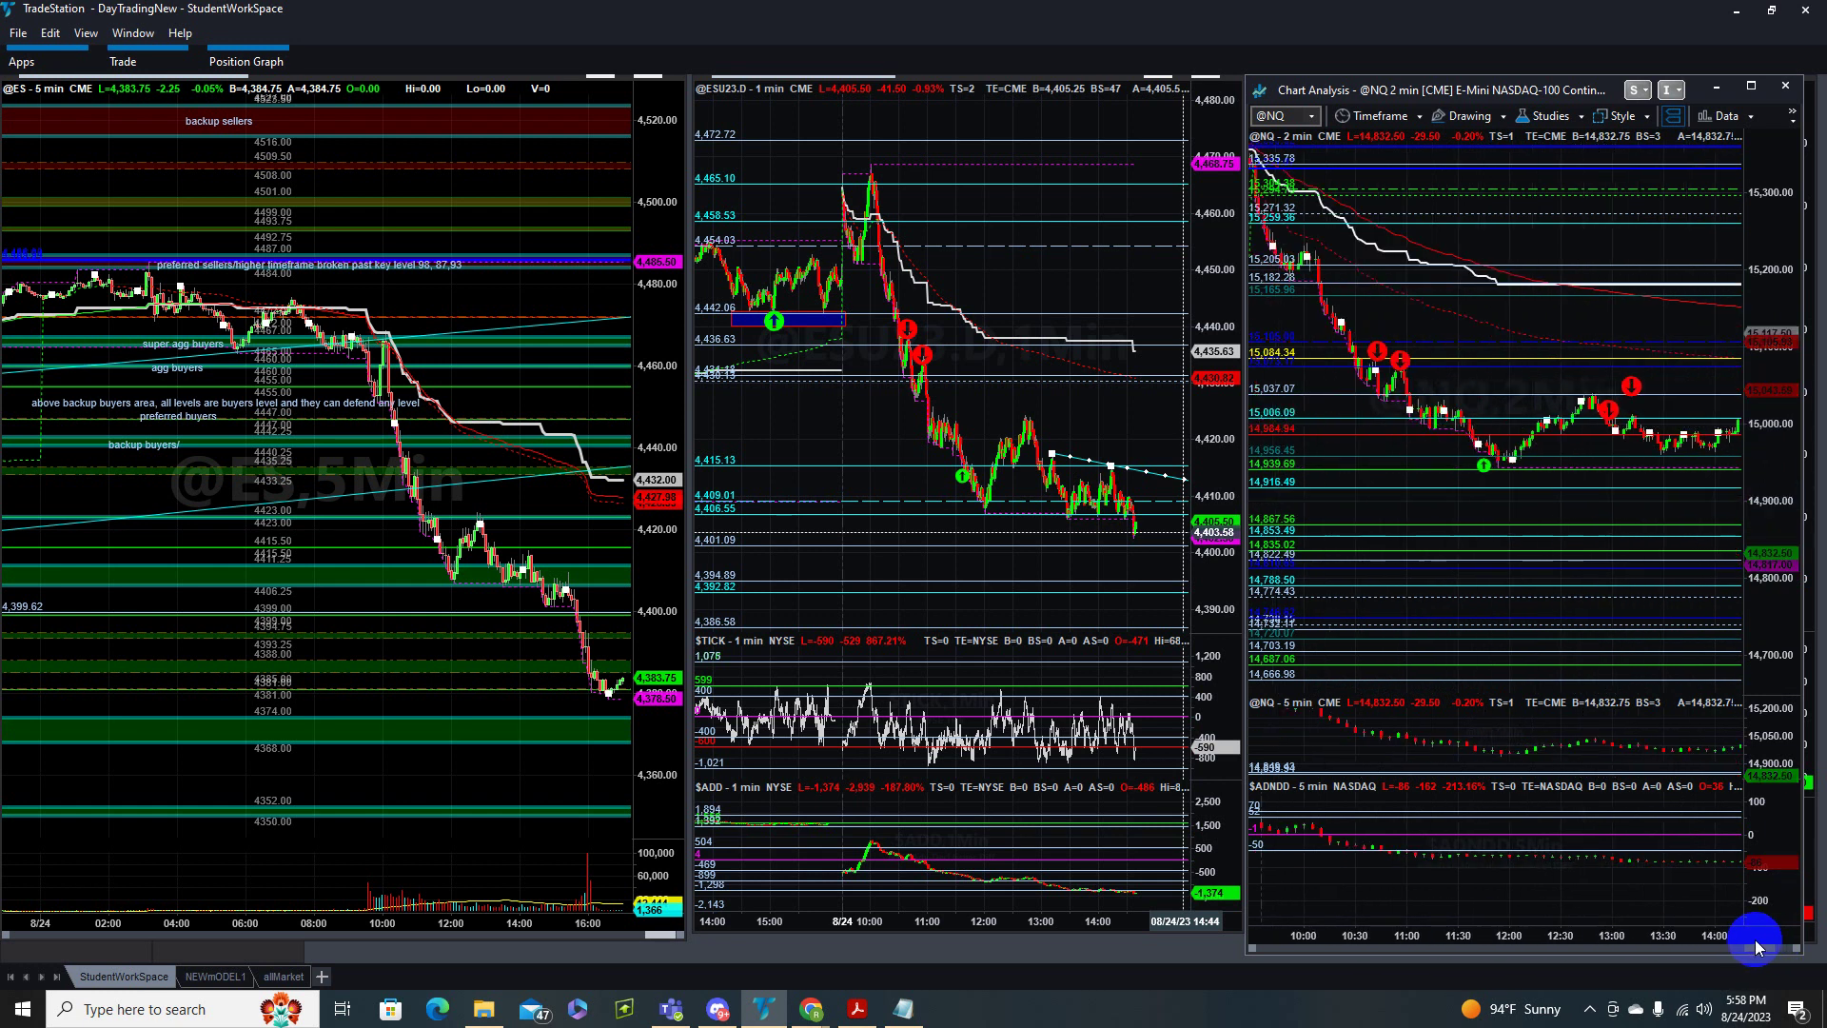
{"action": "left_click", "coordinate": [1684, 447]}
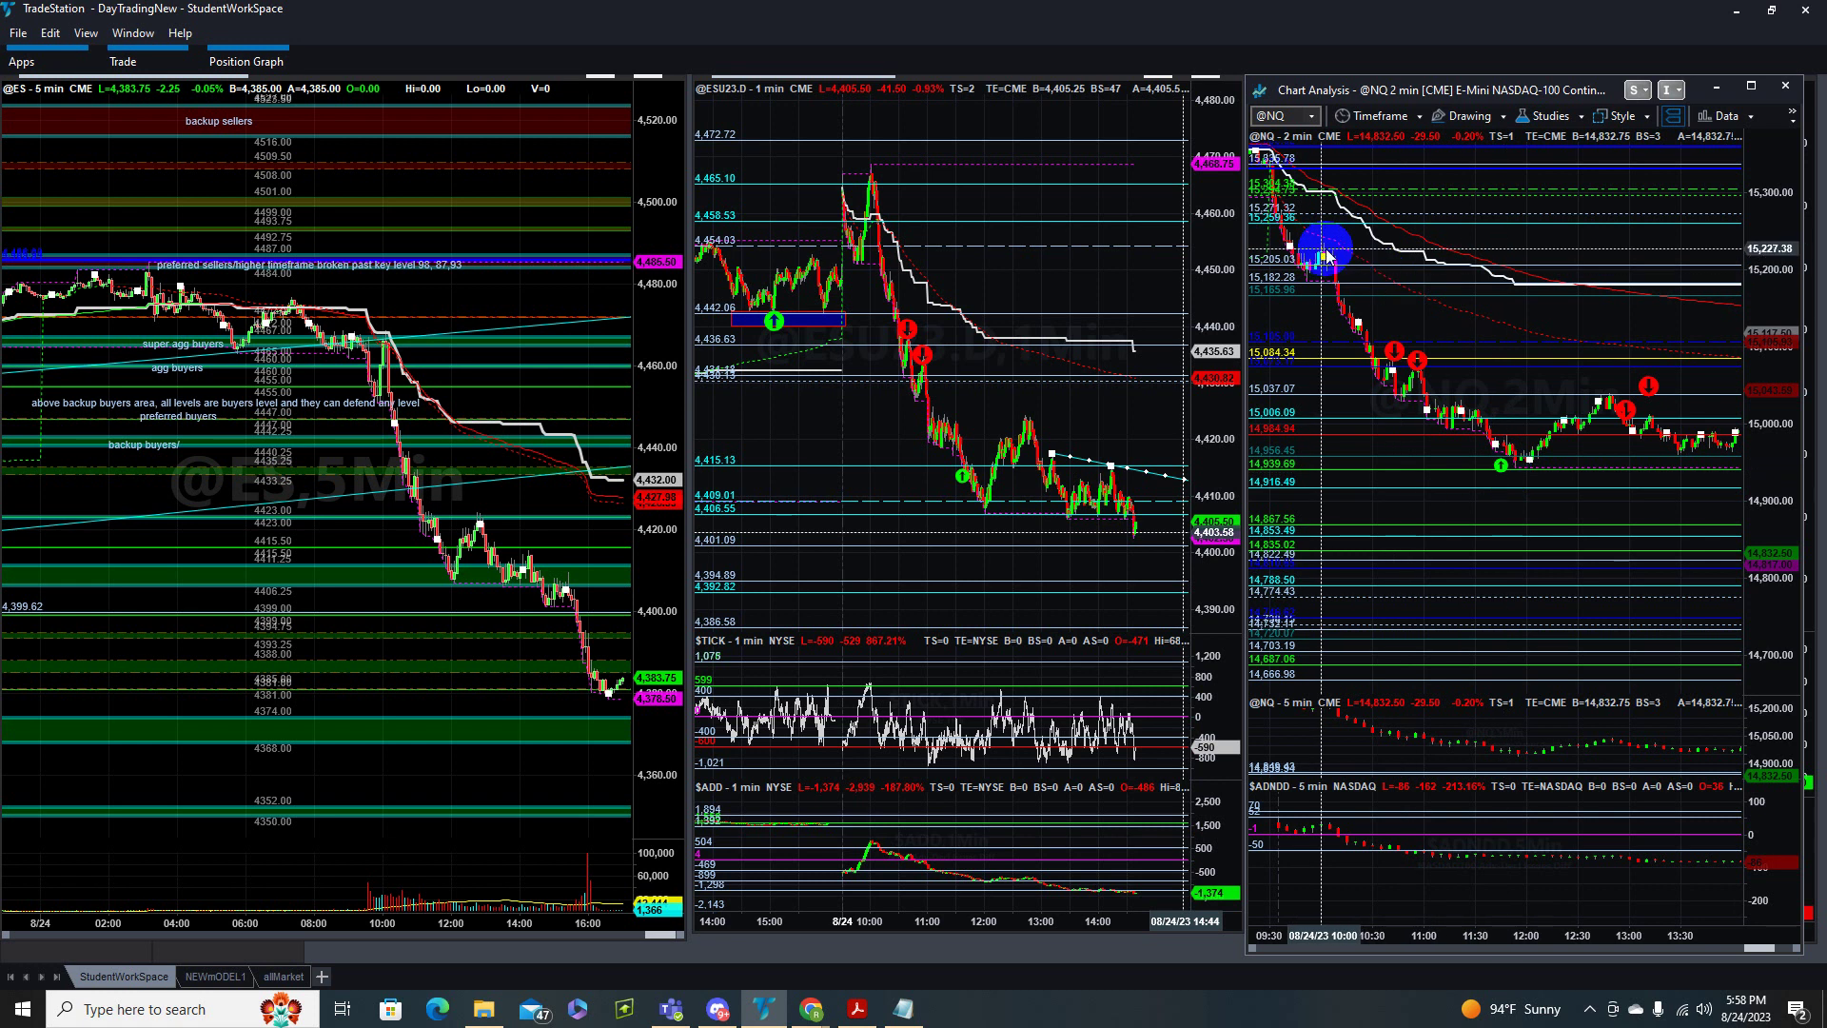
{"action": "scroll", "coordinate": [1347, 319], "scroll_direction": "up", "scroll_amount": 5}
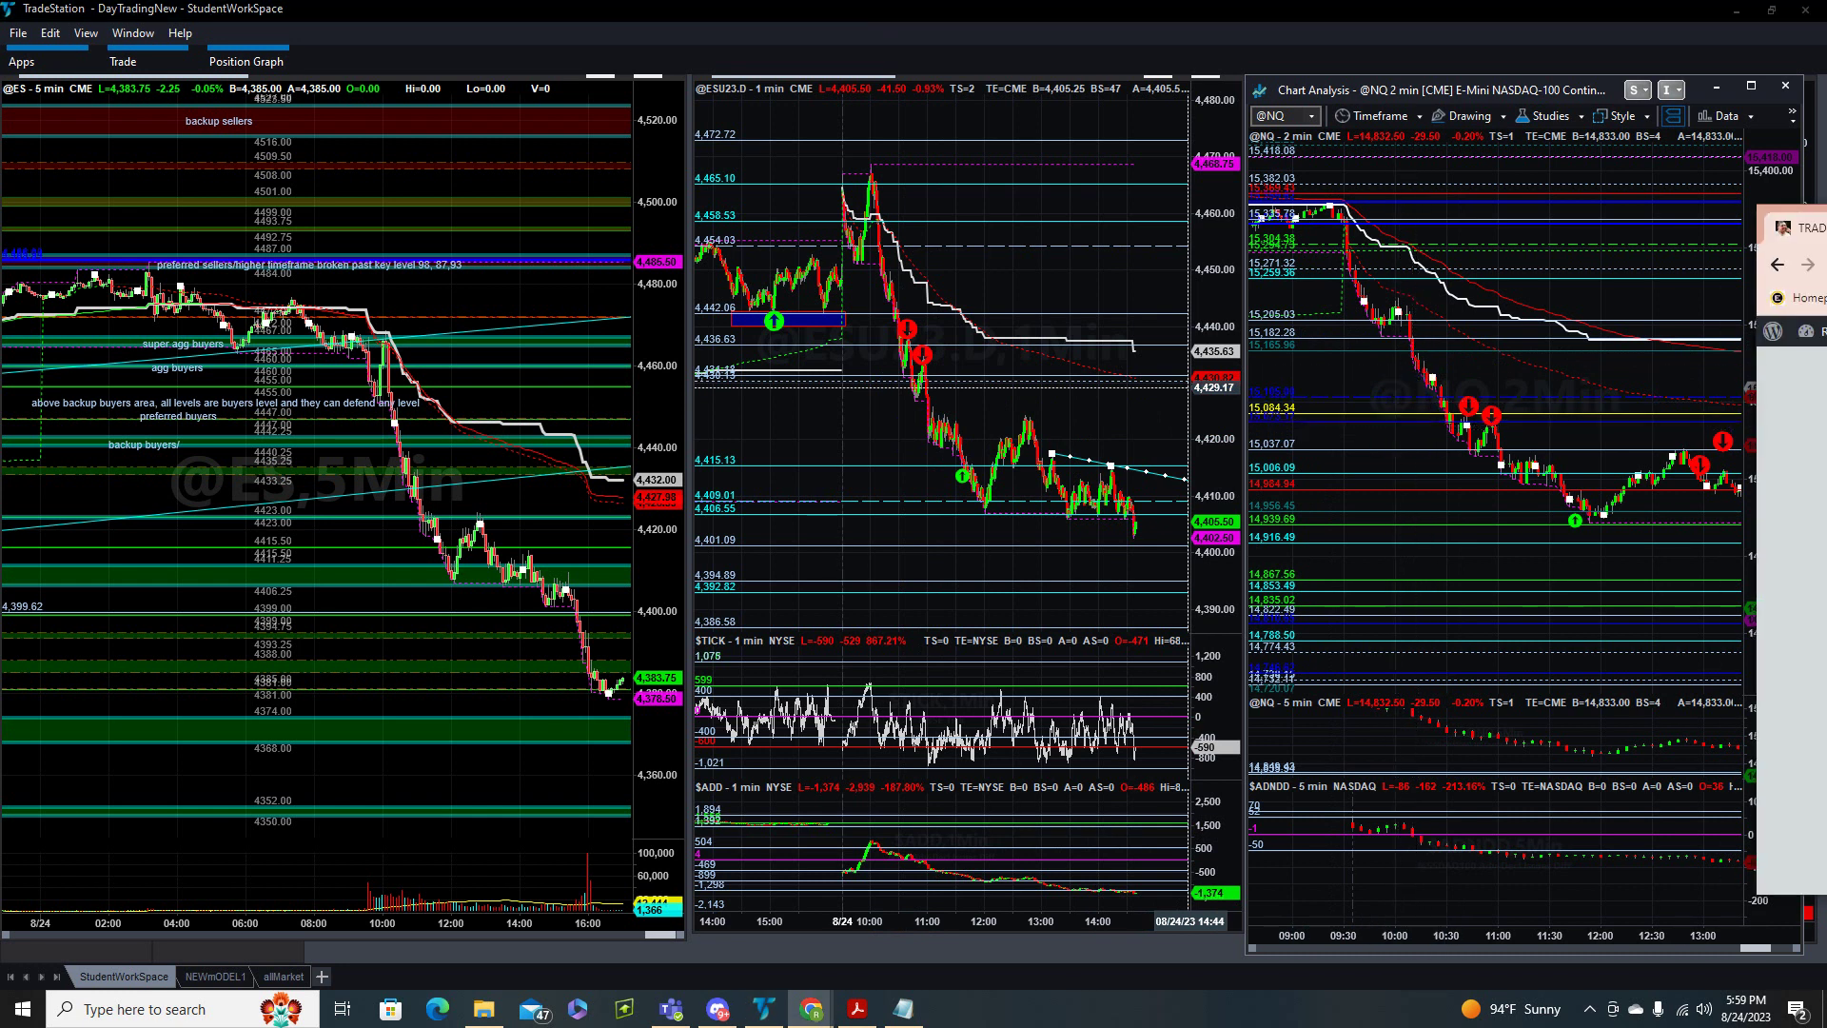
{"action": "left_click_drag", "start_coordinate": [1826, 257], "coordinate": [1351, 257]}
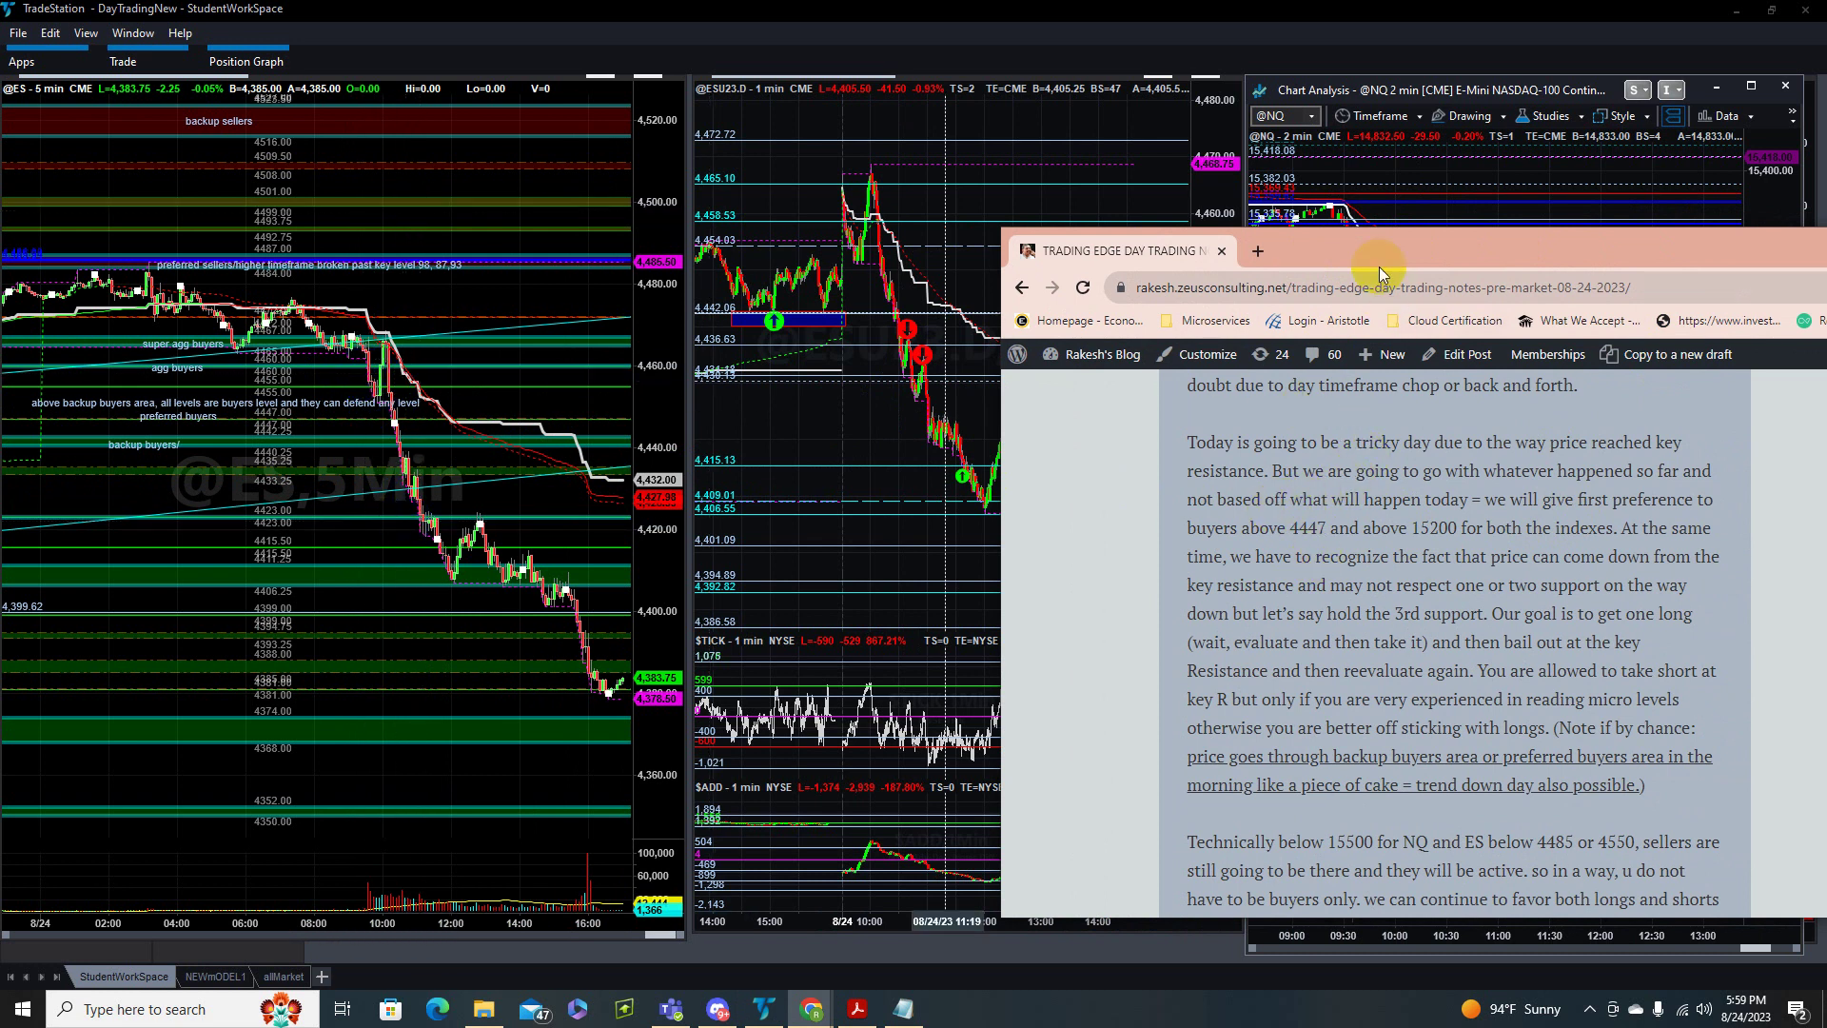
{"action": "left_click_drag", "start_coordinate": [1247, 271], "coordinate": [587, 431]}
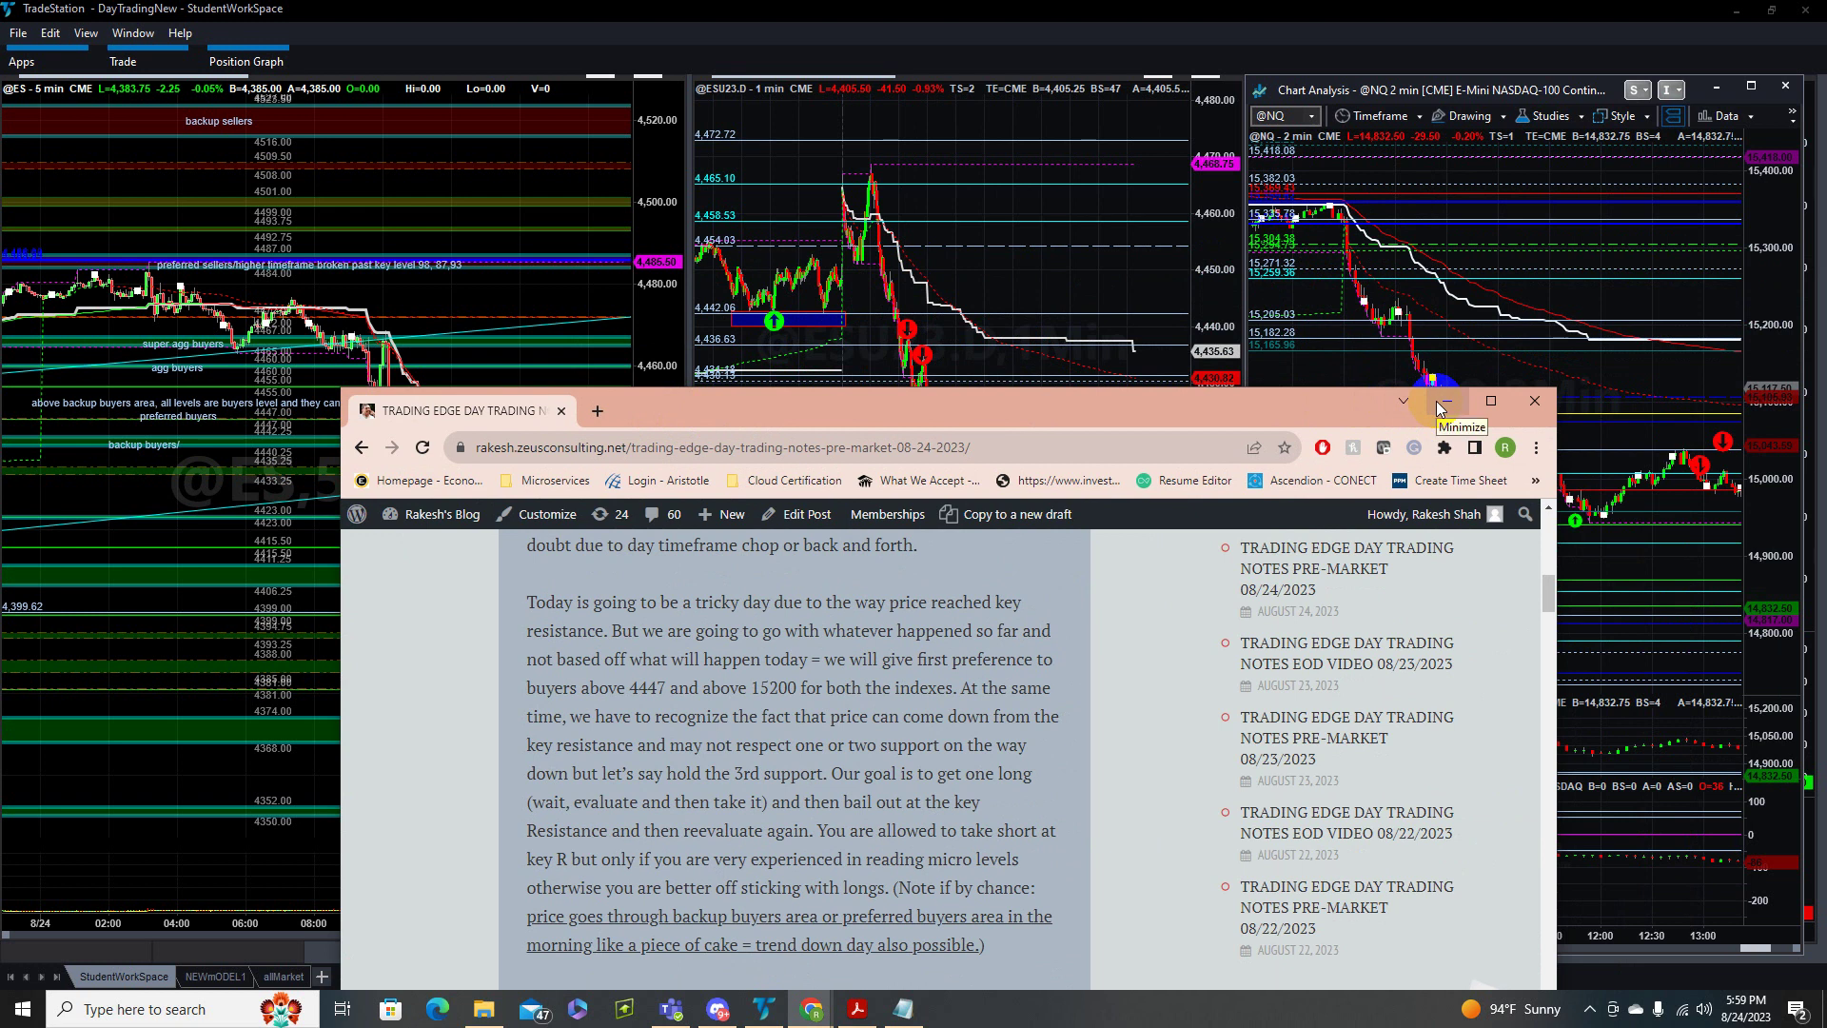
{"action": "left_click_drag", "start_coordinate": [1271, 395], "coordinate": [1826, 469]}
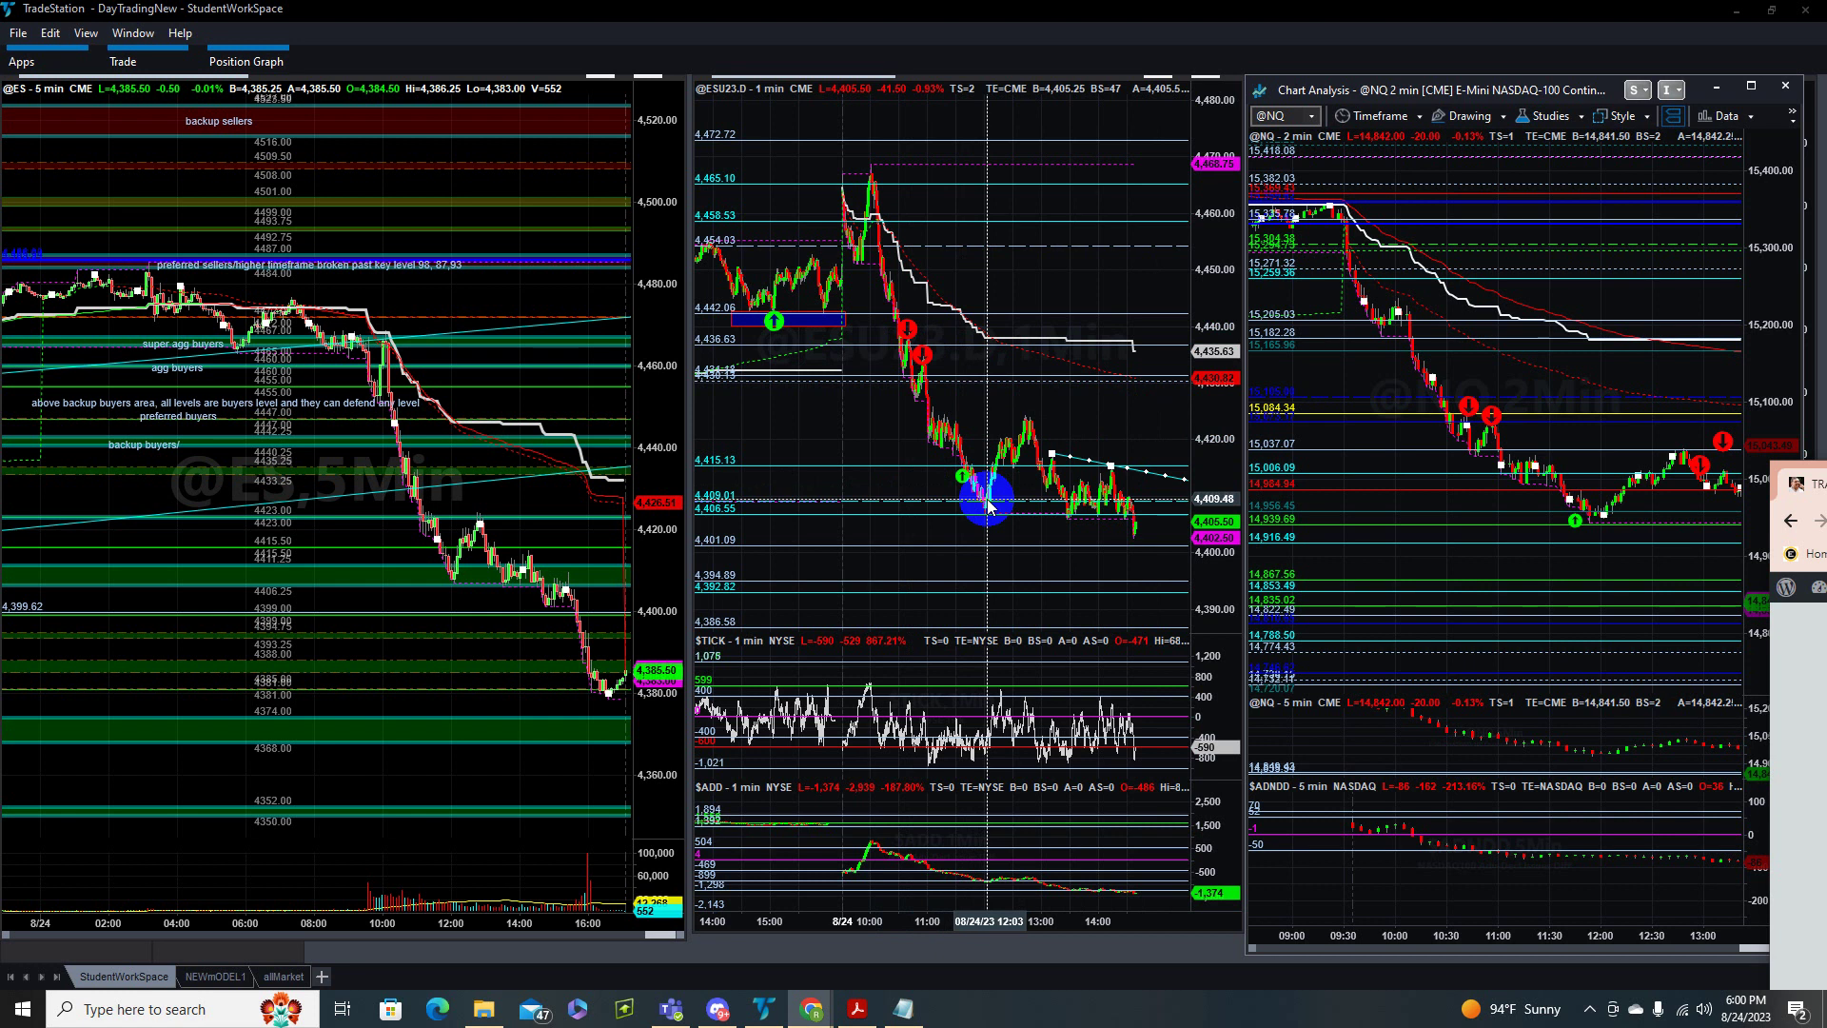
- Pan the ES 1-minute chart back to the 8/23 session and the ES 5-minute chart toward overnight
{"action": "left_click", "coordinate": [1054, 421]}
{"action": "left_click", "coordinate": [1031, 446]}
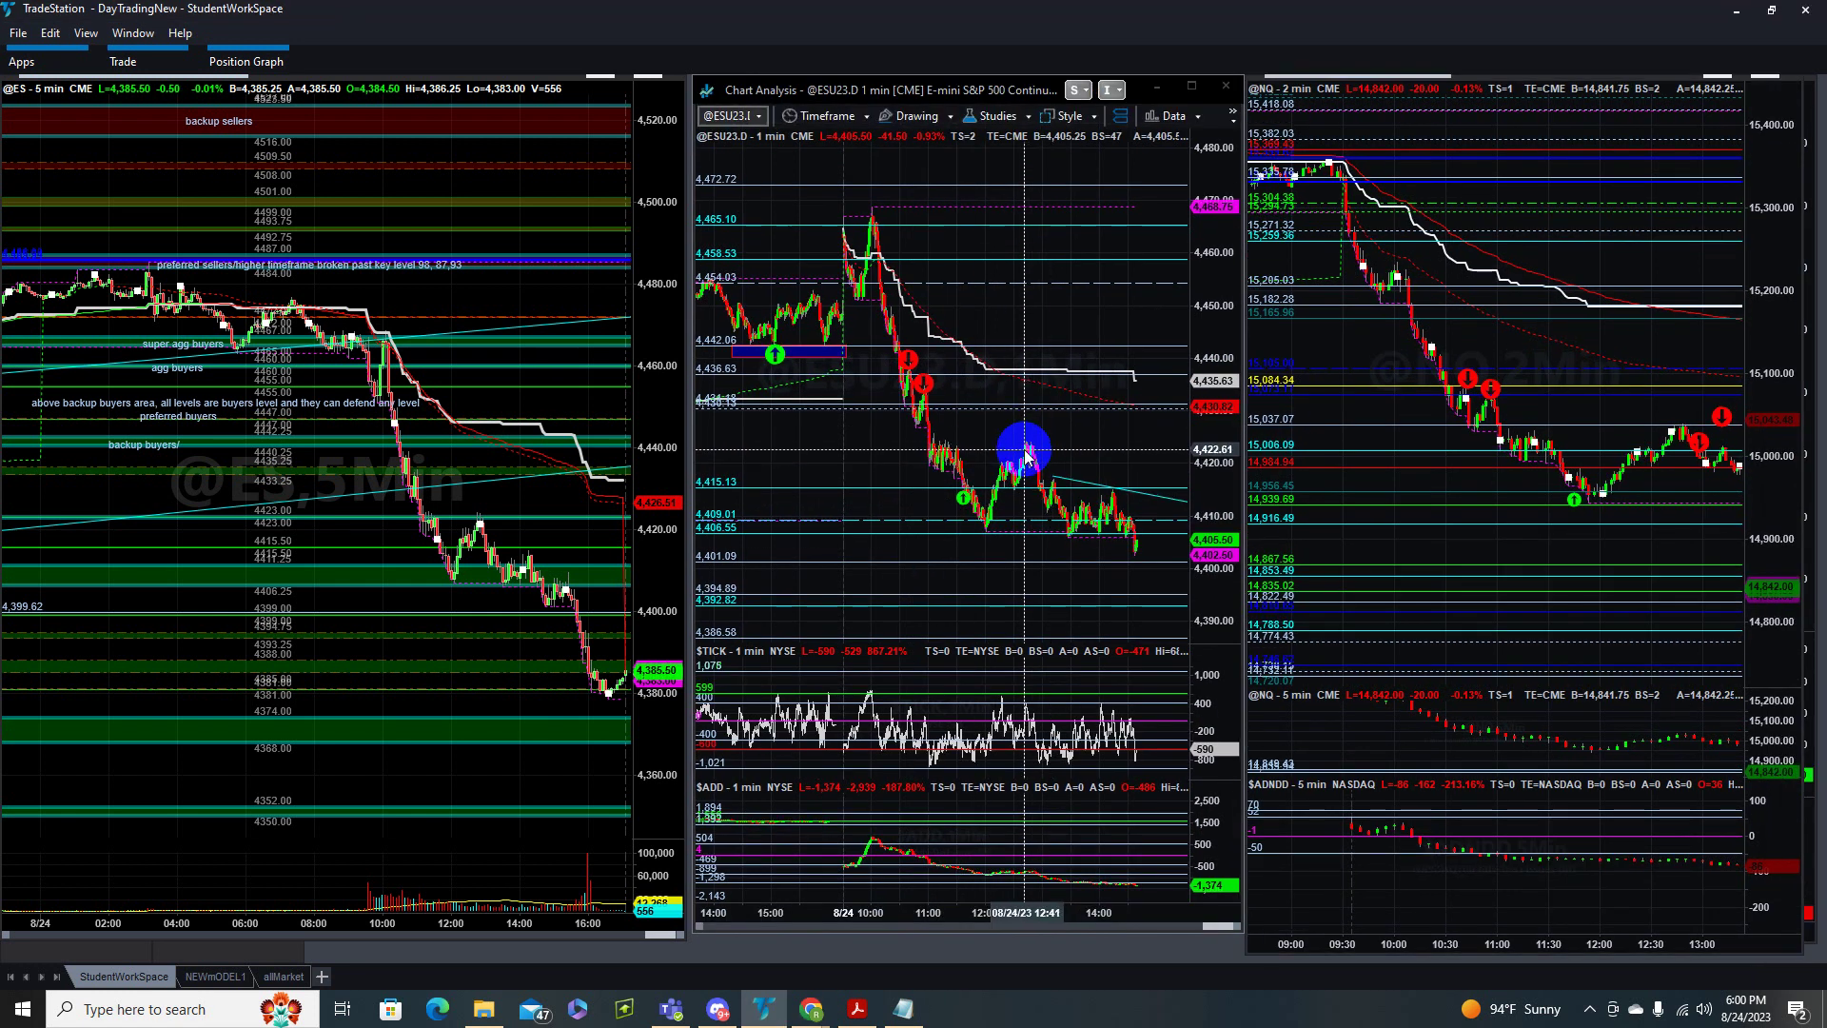
{"action": "left_click_drag", "start_coordinate": [1026, 454], "coordinate": [1117, 314]}
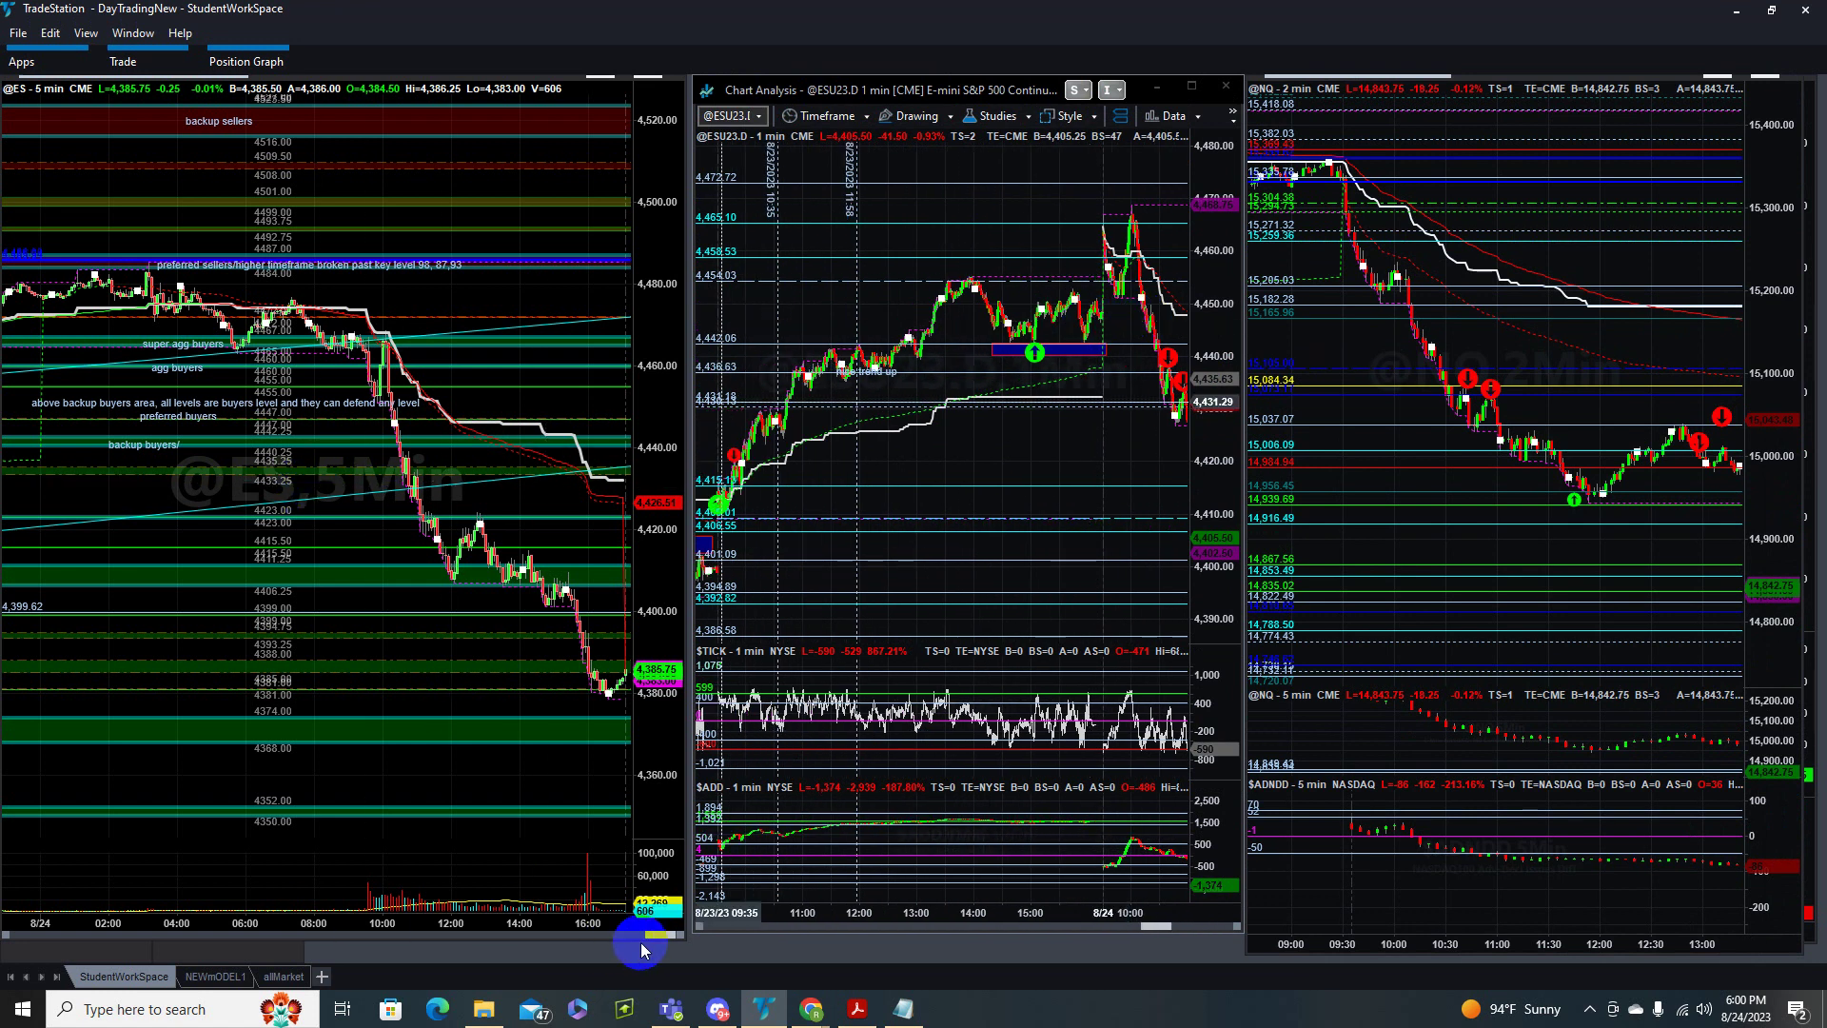
{"action": "left_click_drag", "start_coordinate": [649, 936], "coordinate": [624, 939]}
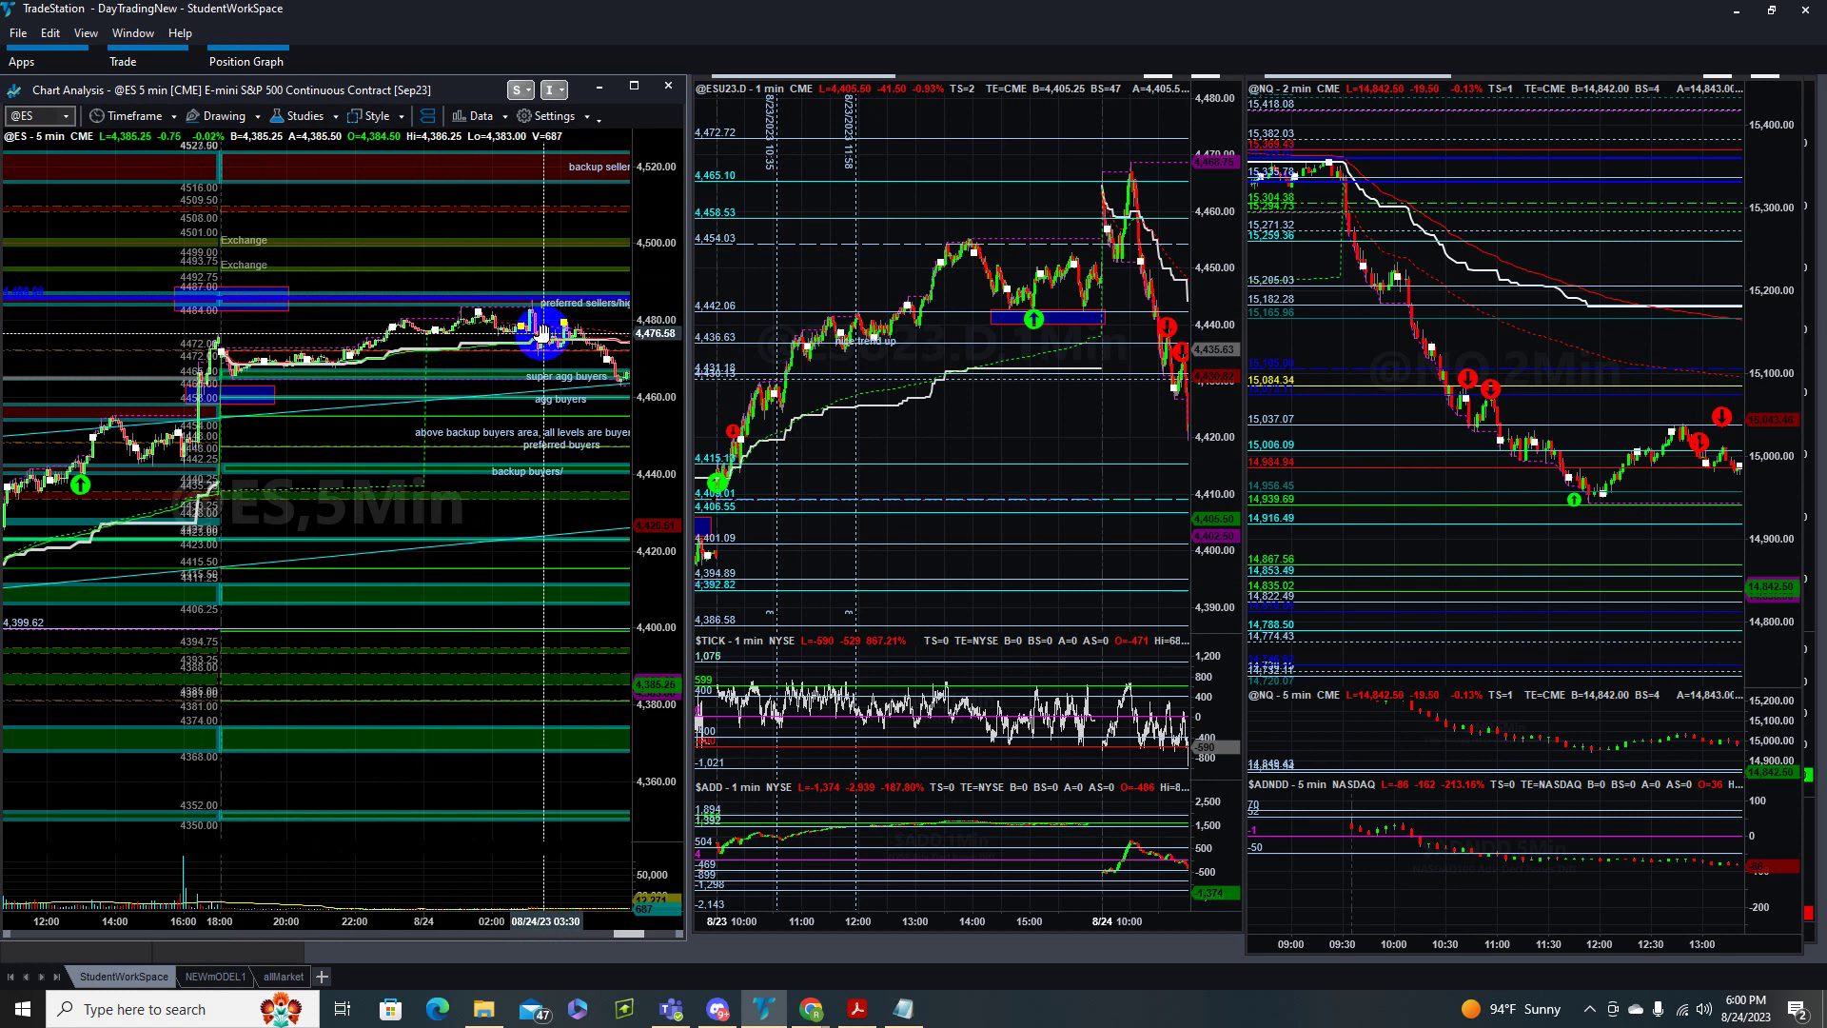
- Pan the ES 5-minute chart so its time axis runs from 16:00 to 08:00
{"action": "left_click_drag", "start_coordinate": [541, 331], "coordinate": [408, 326]}
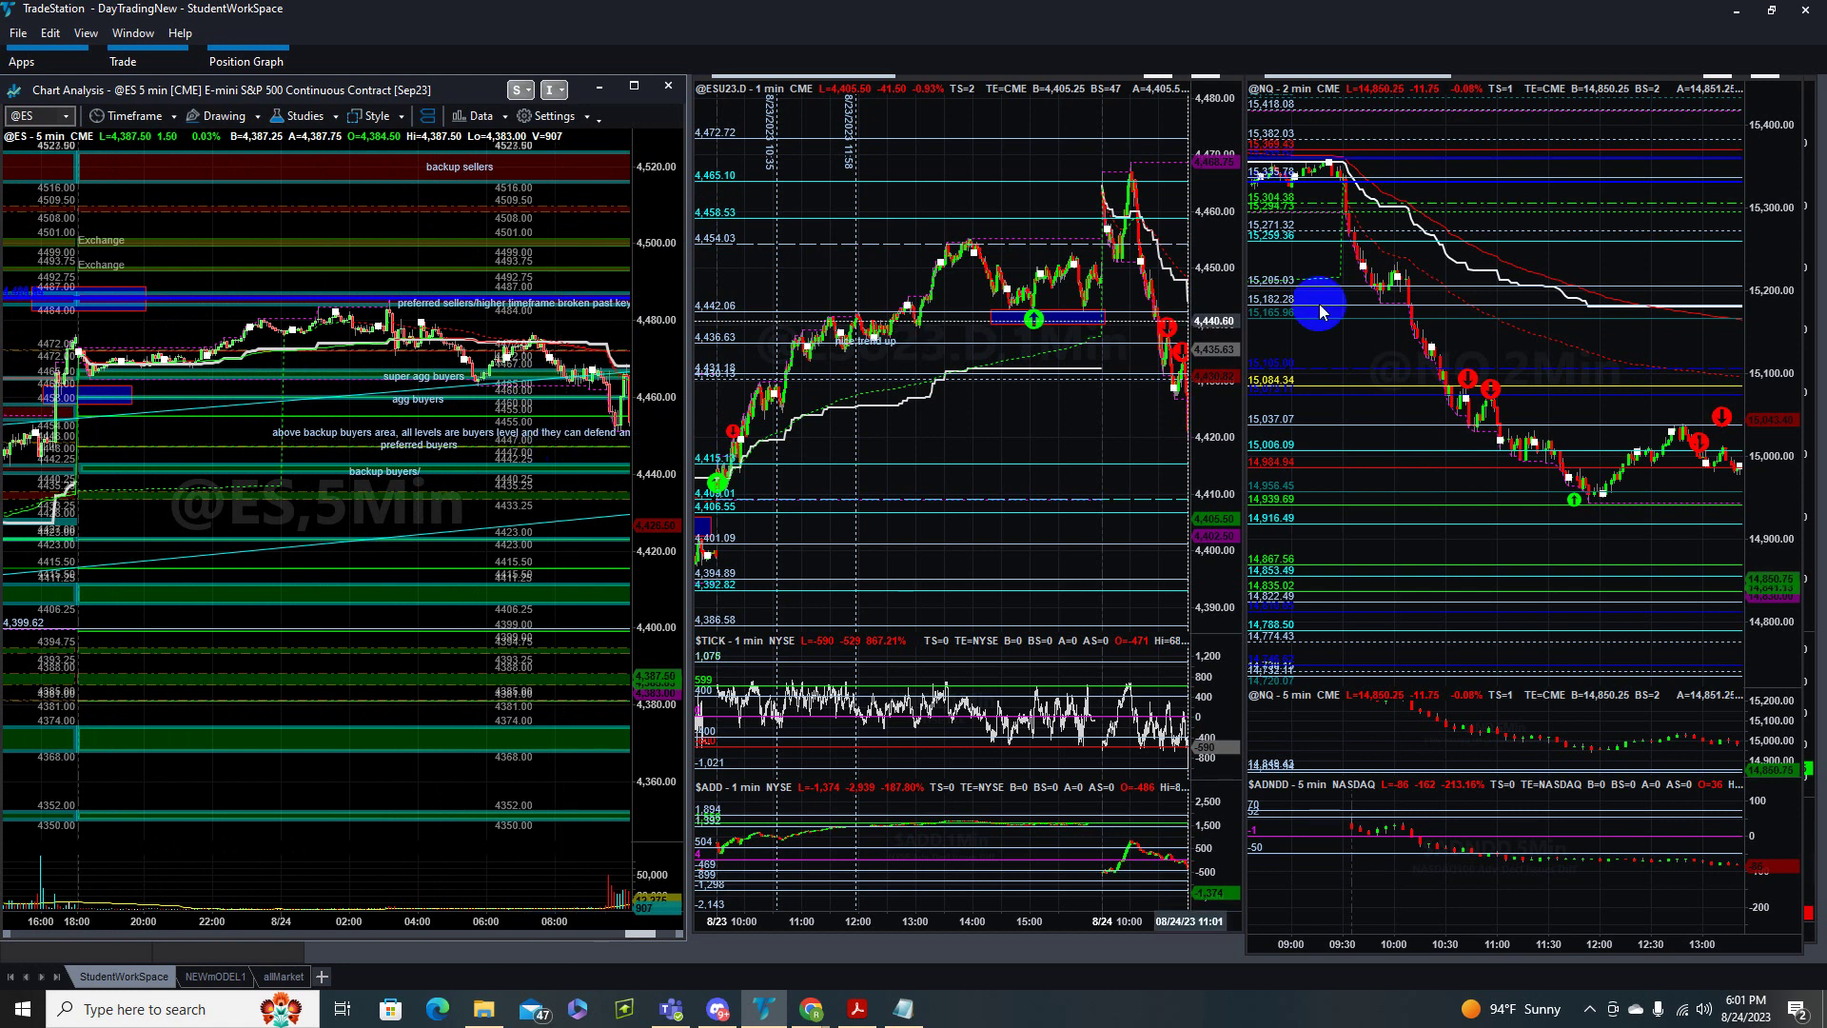
- Compress the NQ 2-minute chart to span overnight through noon, and move the ES 'above backup buyers area' label left
{"action": "left_click", "coordinate": [1429, 346]}
{"action": "left_click_drag", "start_coordinate": [1429, 346], "coordinate": [1630, 514]}
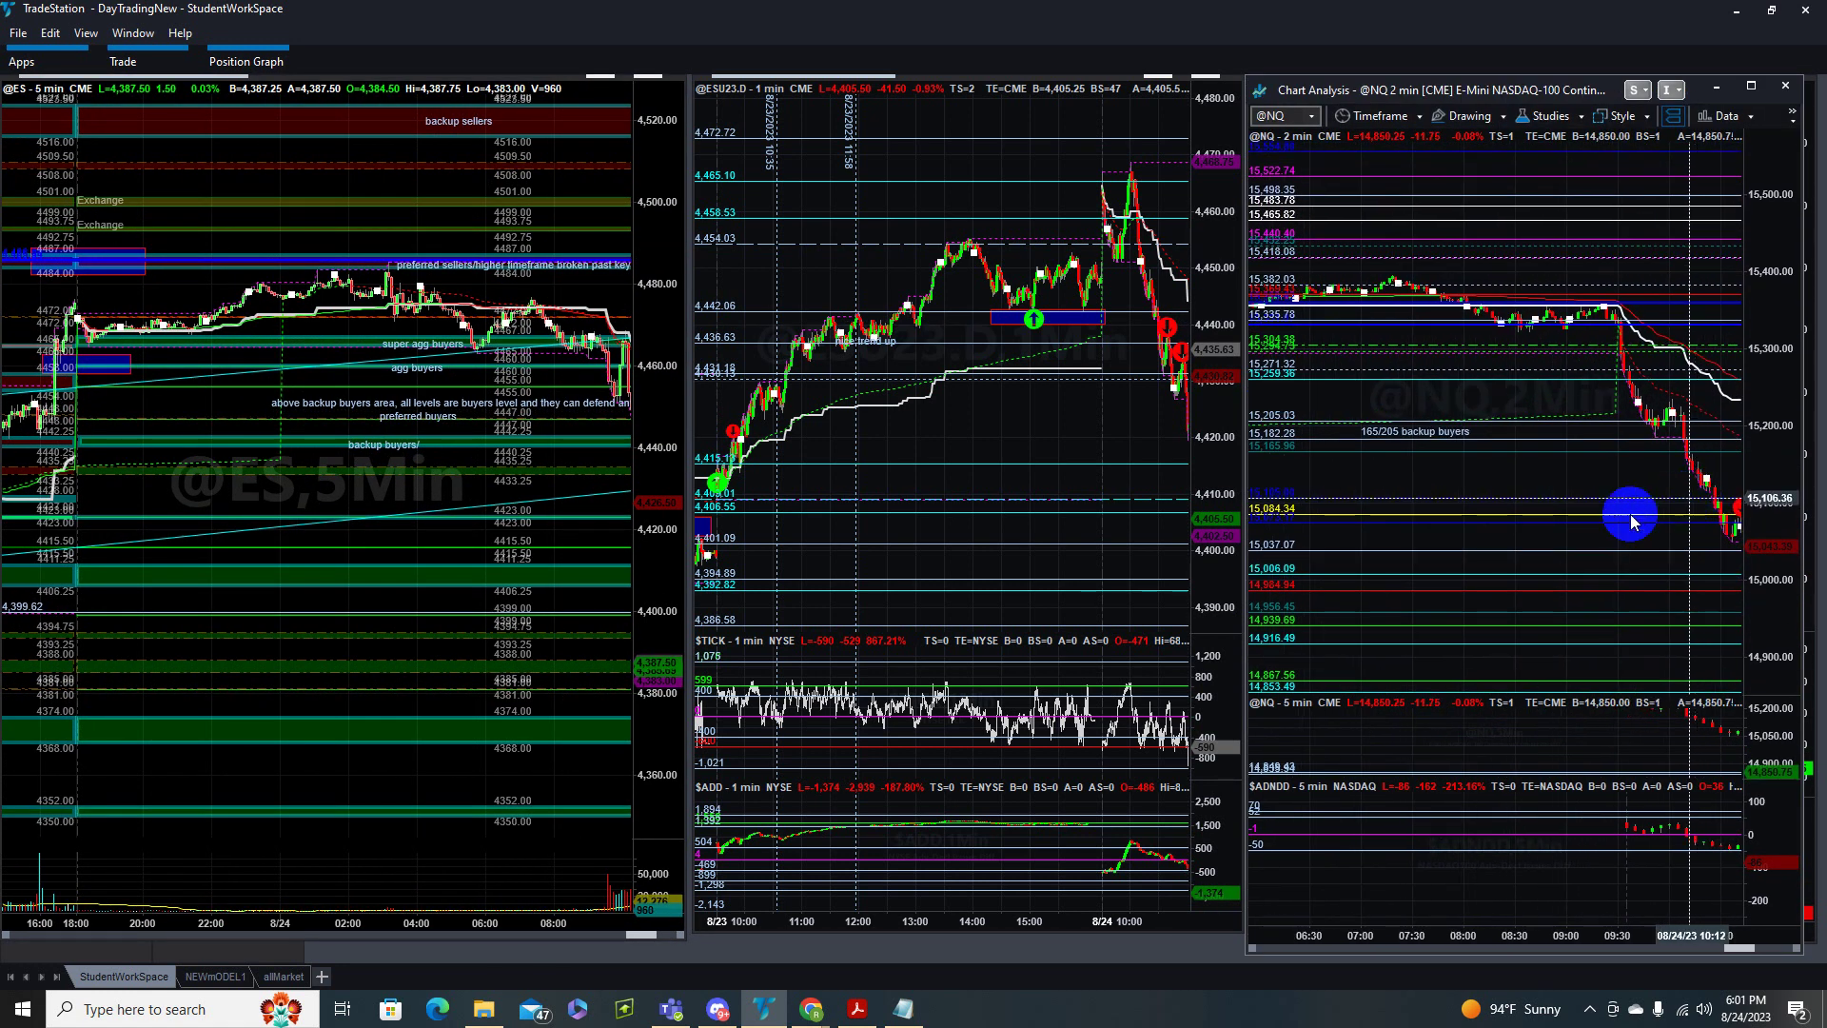
{"action": "left_click", "coordinate": [1431, 912]}
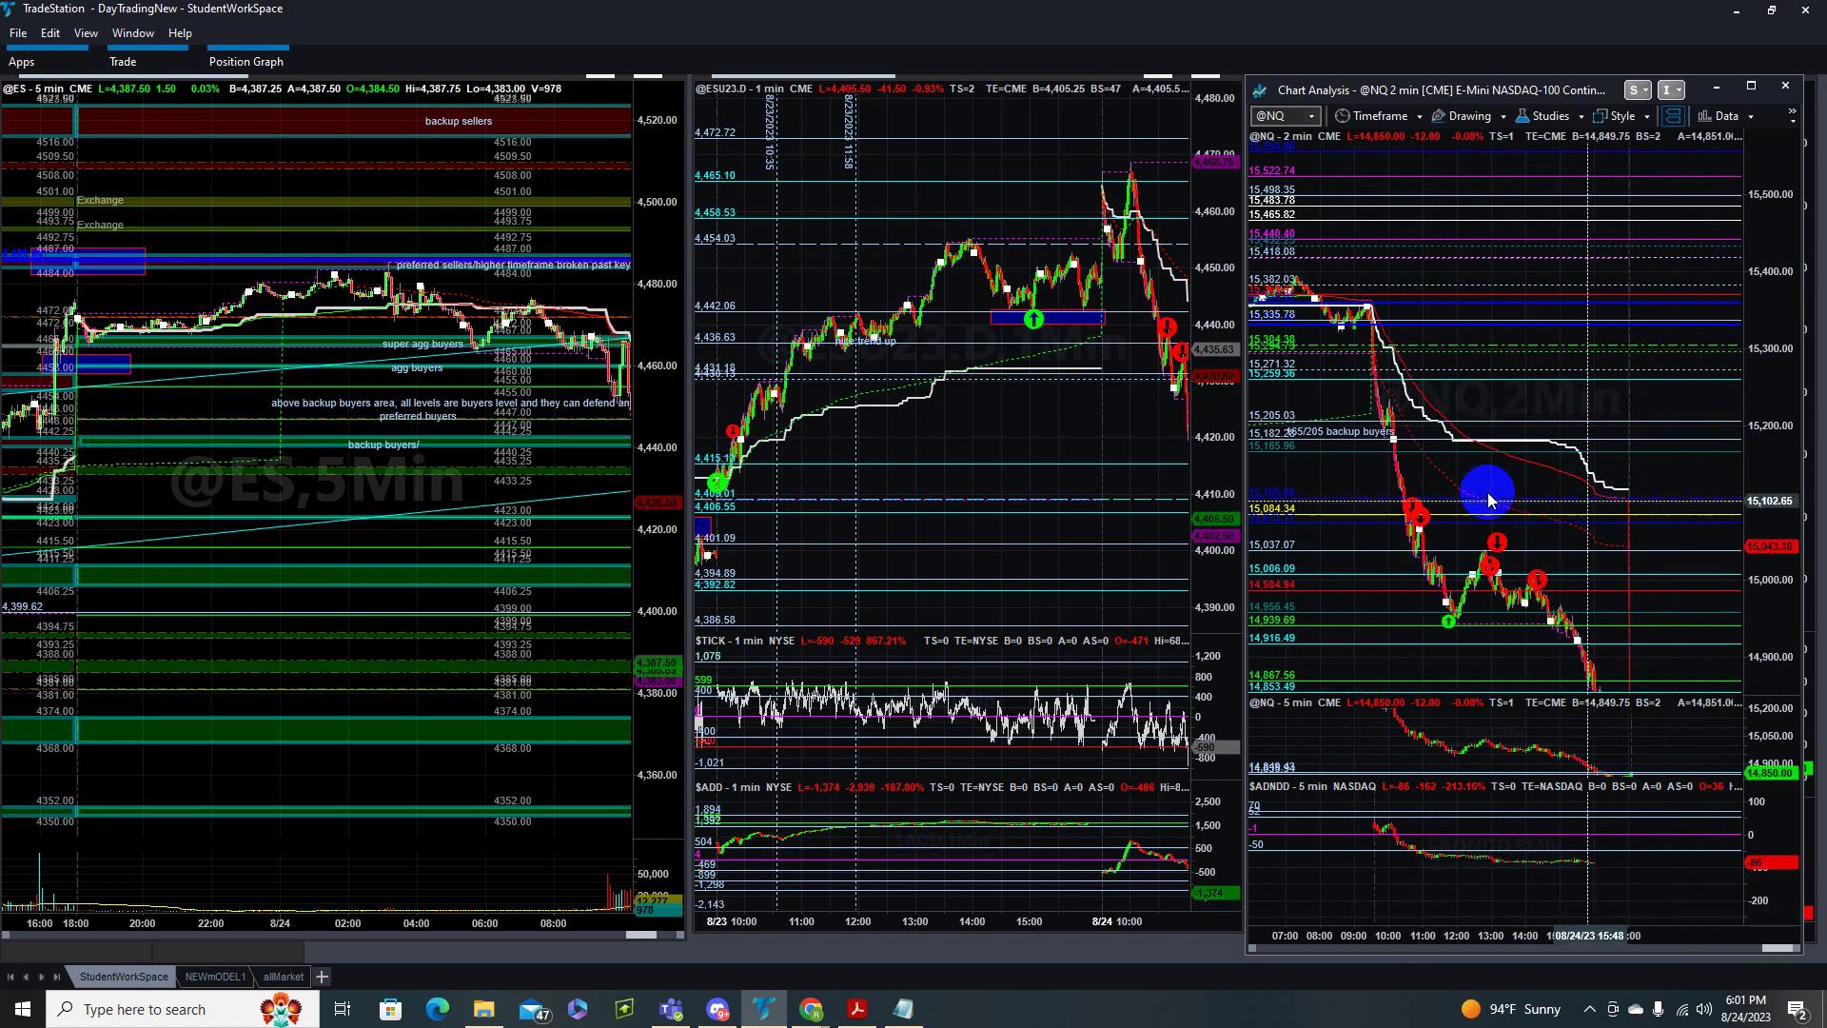
{"action": "mouse_move", "coordinate": [1481, 497]}
{"action": "left_mouse_down"}
{"action": "mouse_move", "coordinate": [1407, 478]}
{"action": "mouse_move", "coordinate": [1685, 497]}
{"action": "mouse_move", "coordinate": [1456, 277]}
{"action": "mouse_move", "coordinate": [1399, 171]}
{"action": "mouse_move", "coordinate": [1390, 237]}
{"action": "mouse_move", "coordinate": [1468, 243]}
{"action": "mouse_move", "coordinate": [1363, 268]}
{"action": "mouse_move", "coordinate": [1377, 252]}
{"action": "left_mouse_up"}
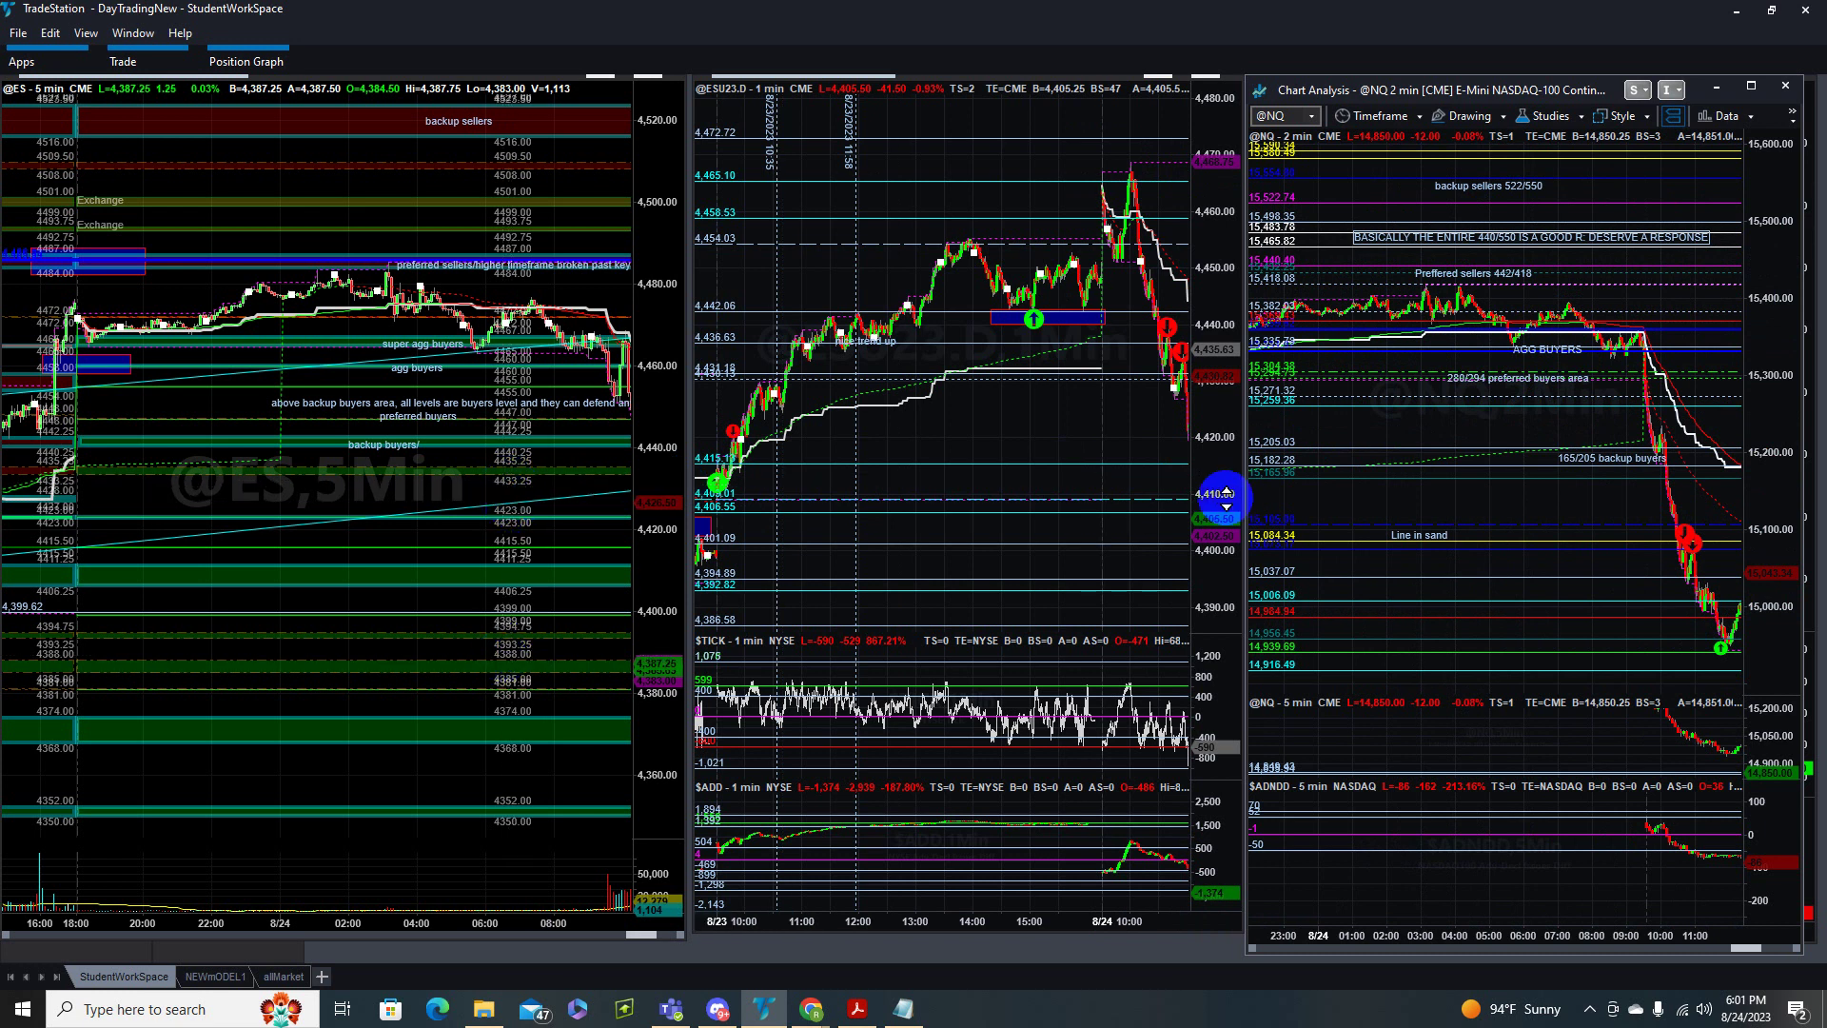
{"action": "left_click", "coordinate": [443, 495]}
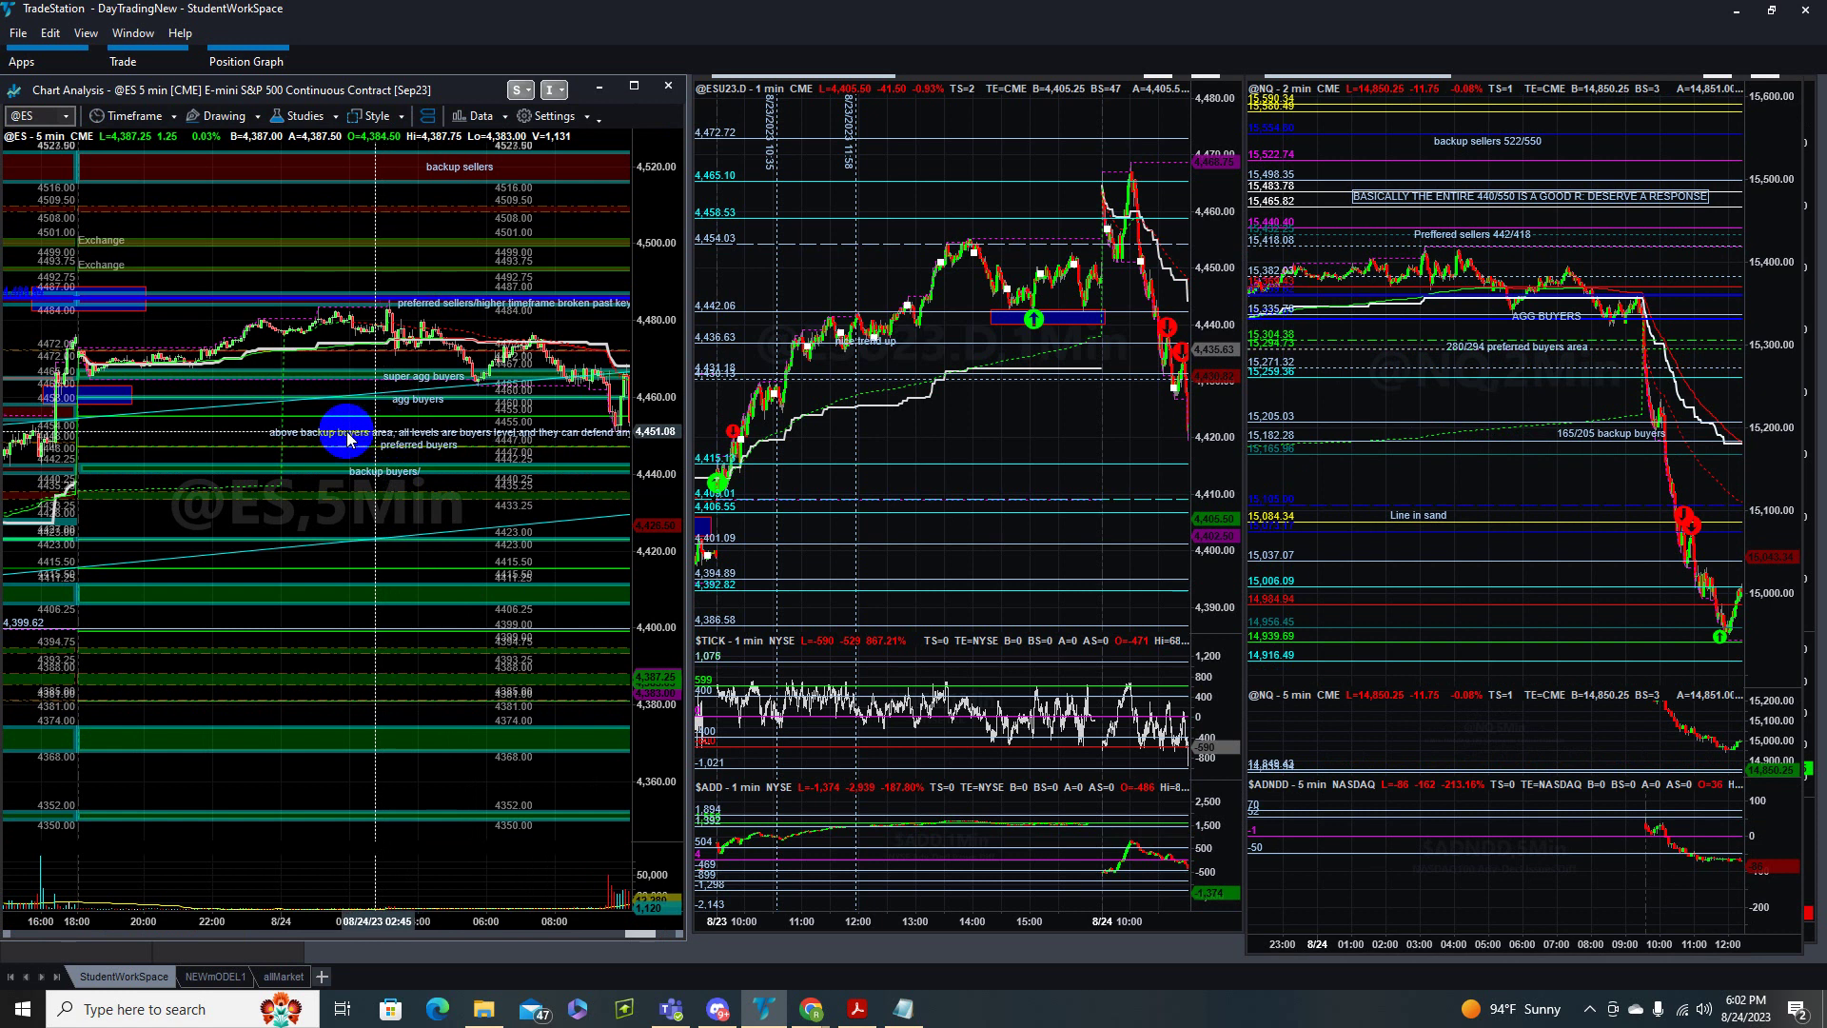
{"action": "left_click_drag", "start_coordinate": [347, 438], "coordinate": [240, 423]}
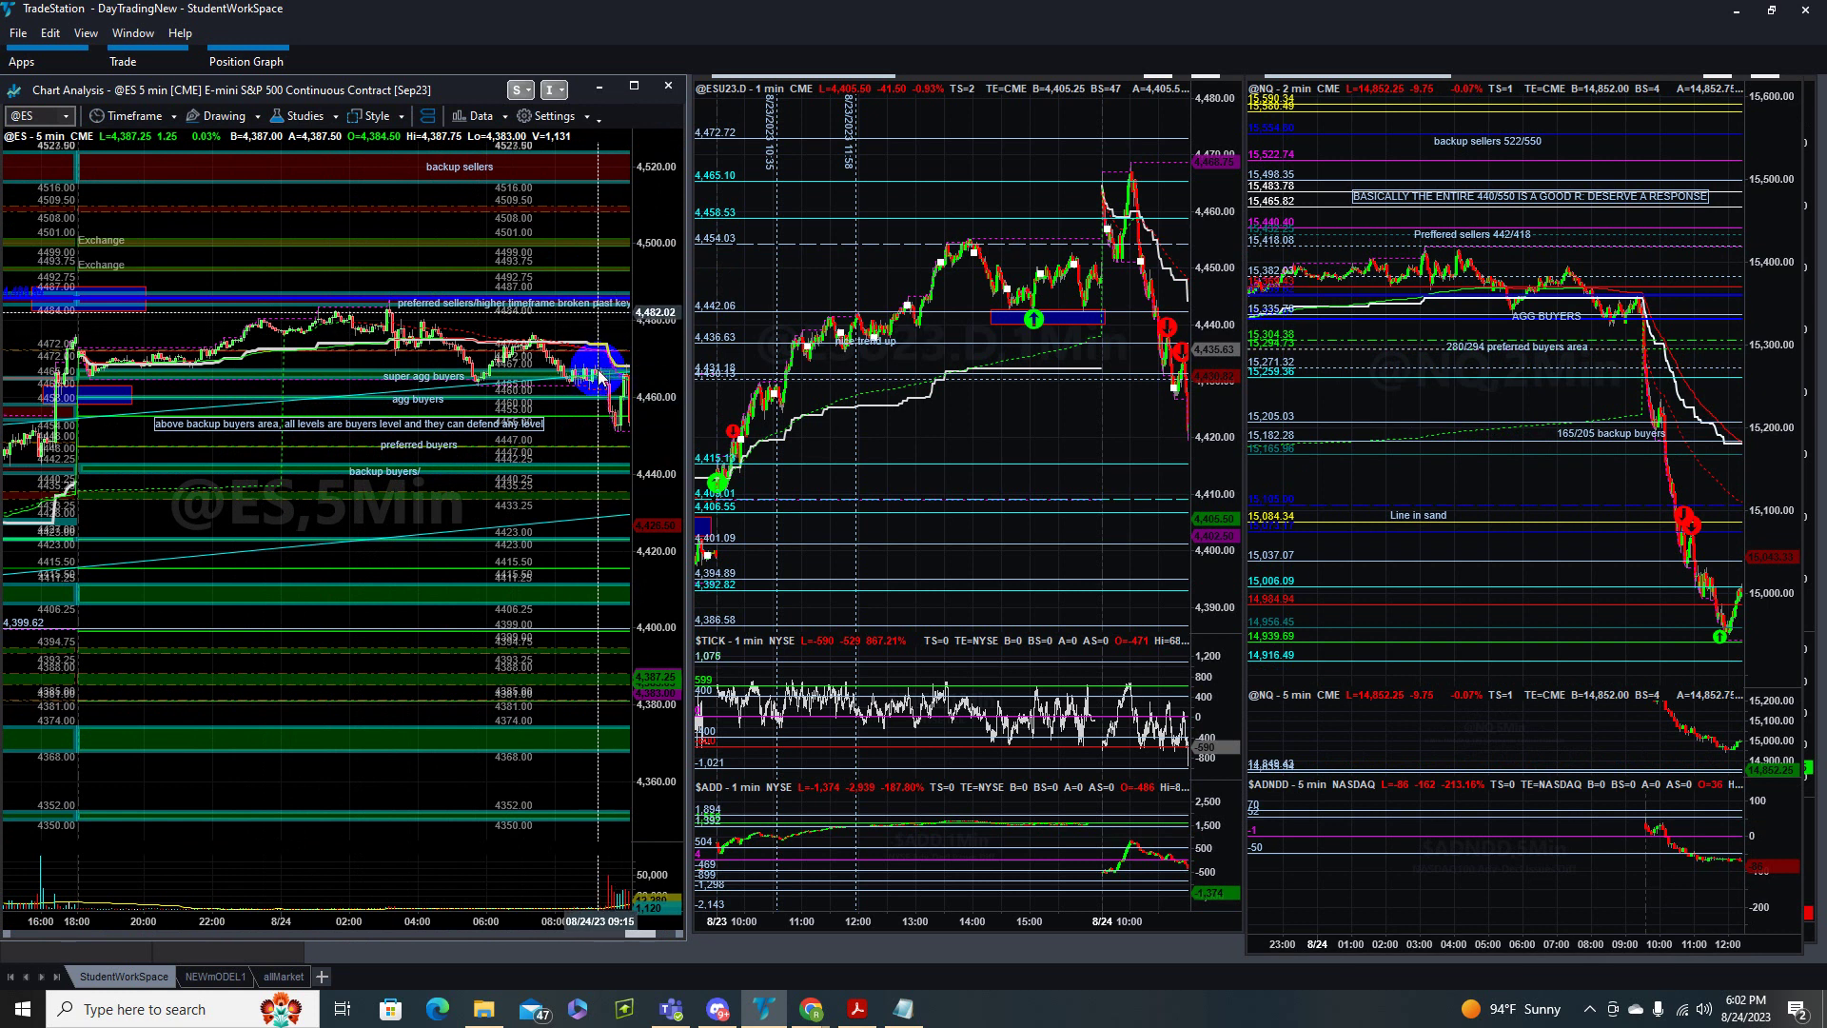
- Extend the ES 5-minute chart to noon and place a red Arrow Down on the backup-buyers breakdown candle
{"action": "mouse_move", "coordinate": [597, 376]}
{"action": "left_mouse_down"}
{"action": "mouse_move", "coordinate": [591, 425]}
{"action": "mouse_move", "coordinate": [533, 431]}
{"action": "mouse_move", "coordinate": [505, 387]}
{"action": "left_mouse_up"}
{"action": "left_click", "coordinate": [219, 115]}
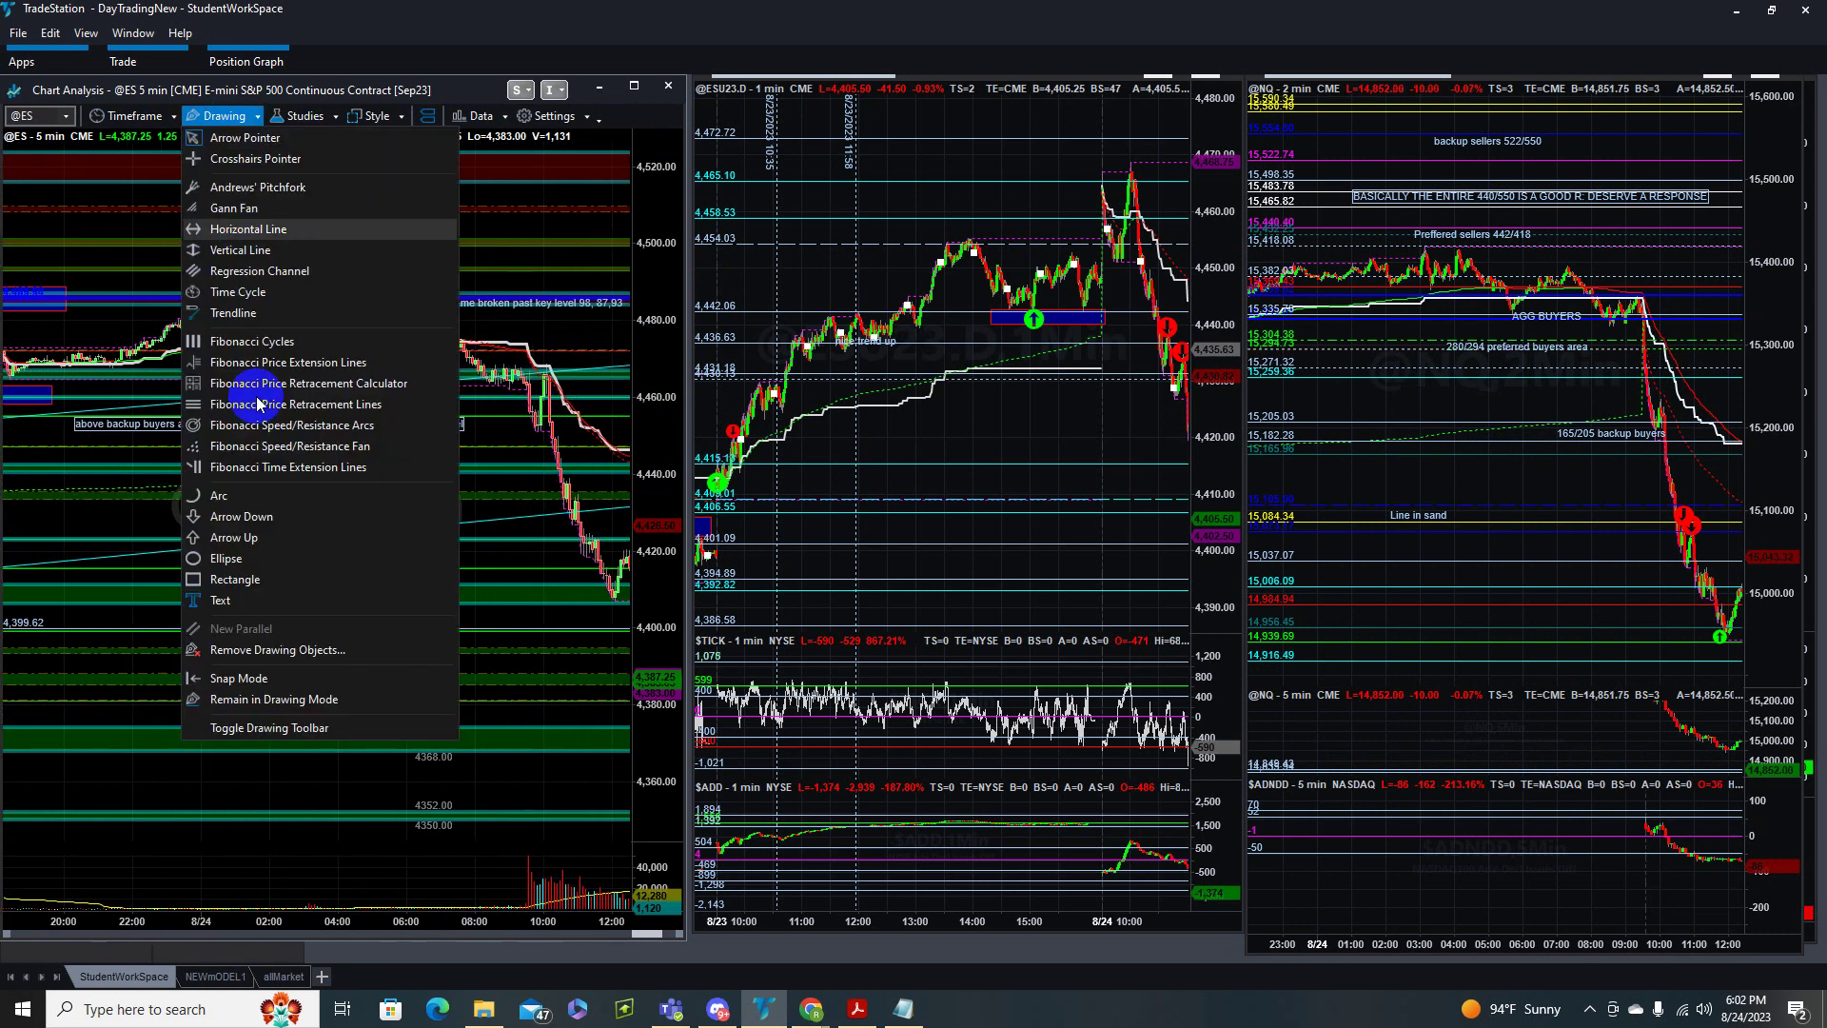
{"action": "left_click", "coordinate": [238, 519]}
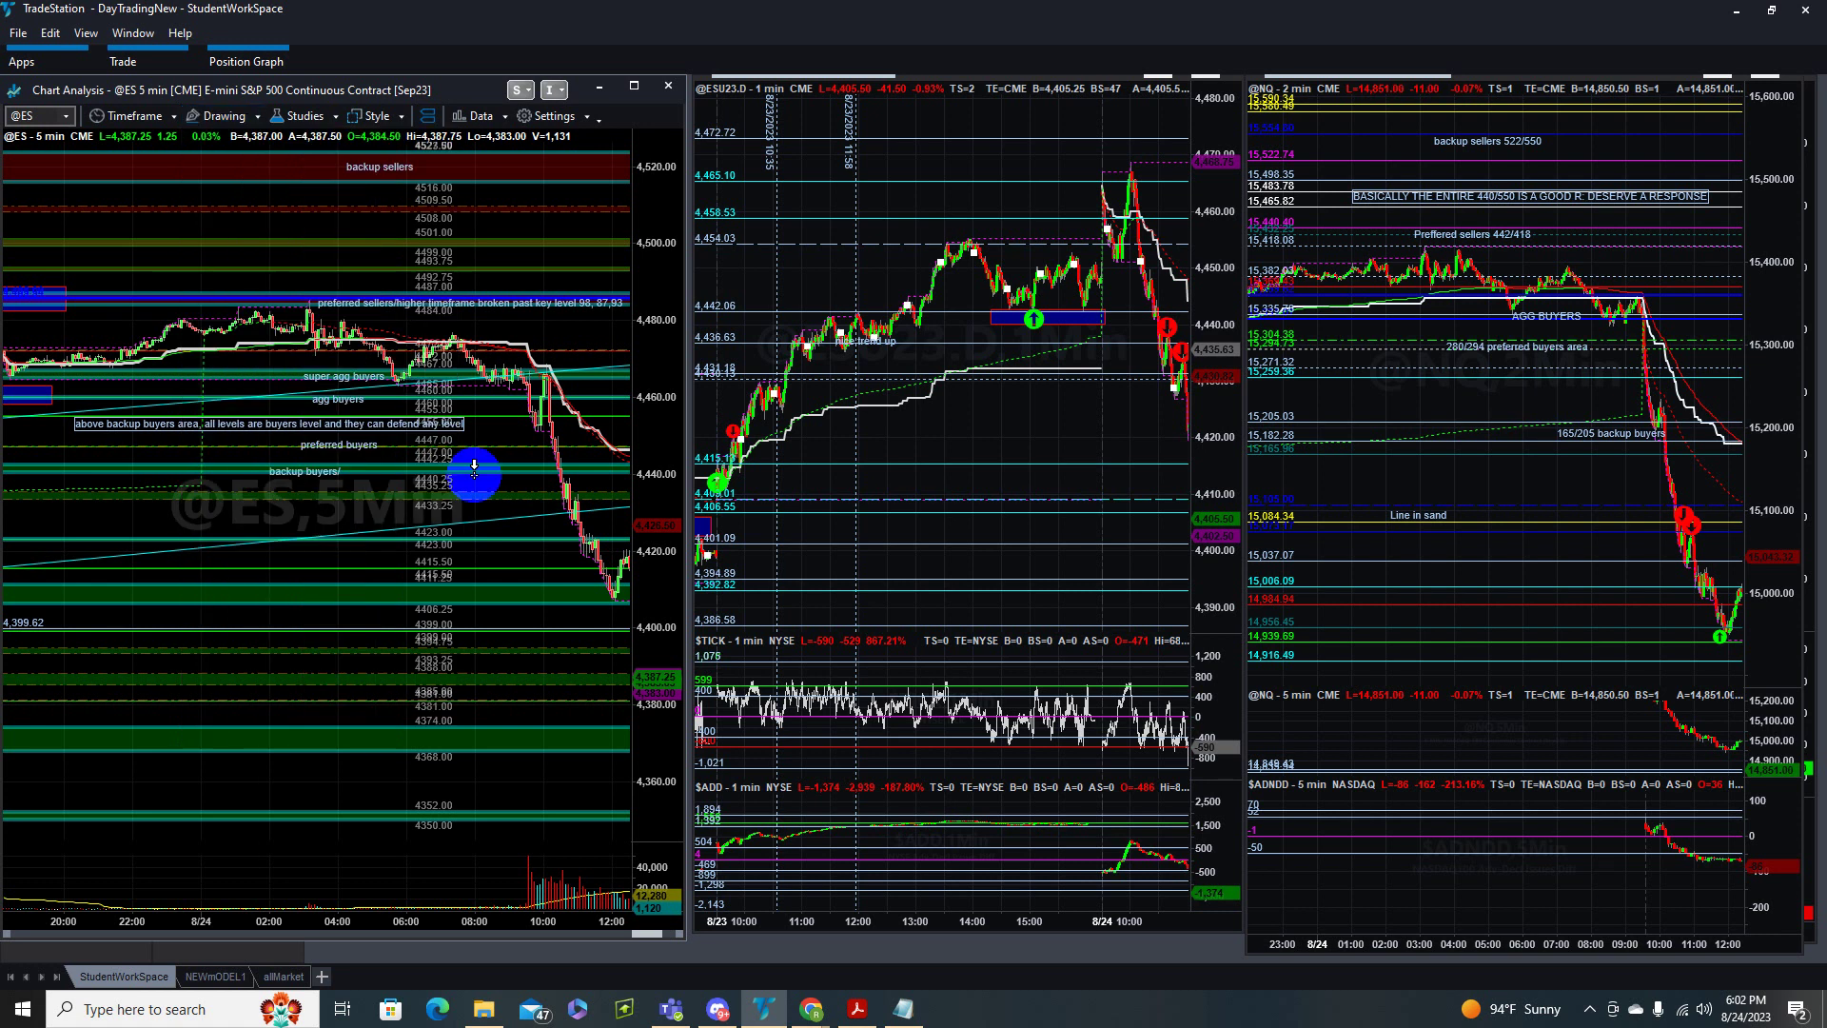
{"action": "left_click", "coordinate": [569, 469]}
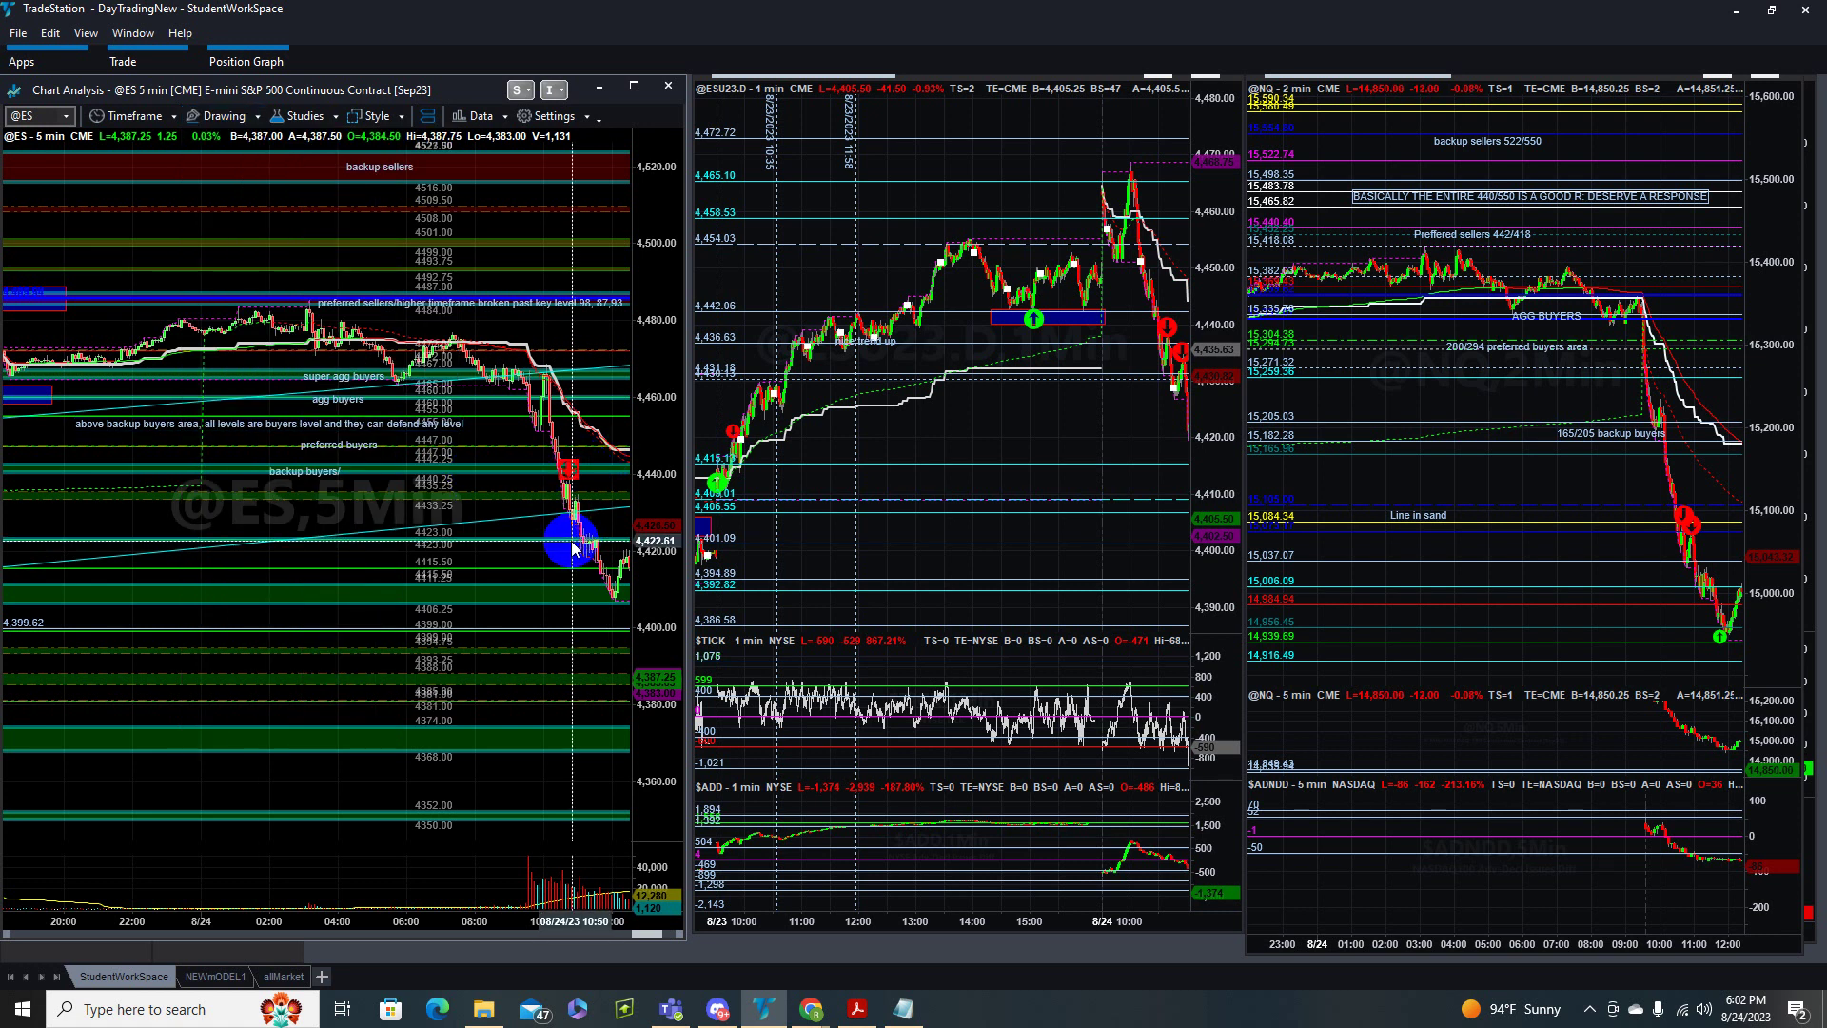